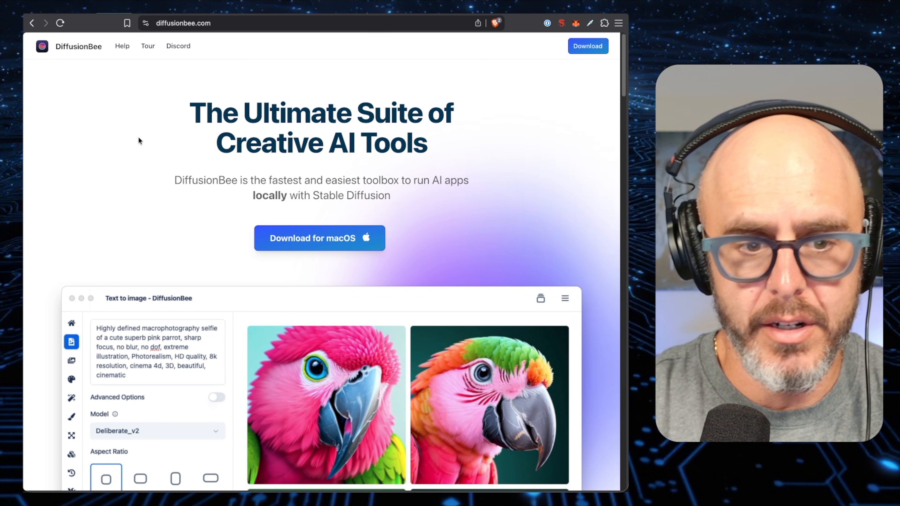
Open the drawthings.ai website and switch to the App Store.
click(198, 15)
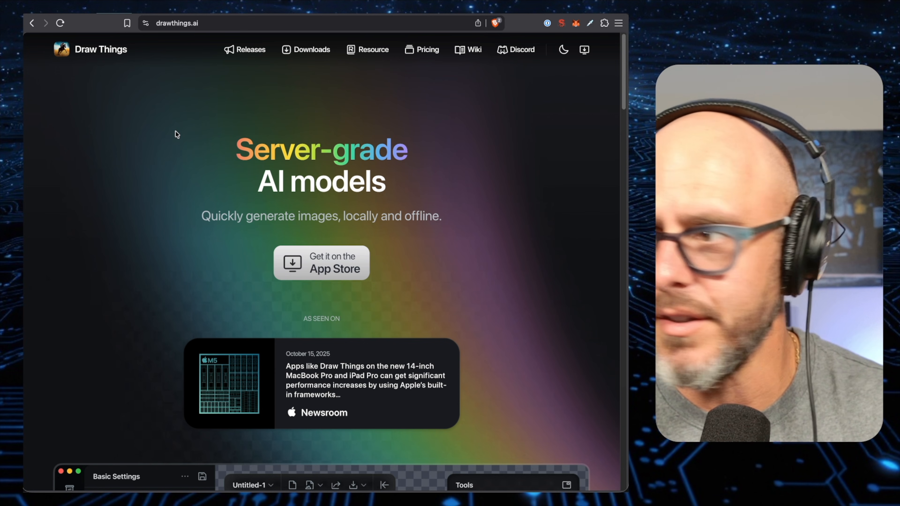
key(super+Tab)
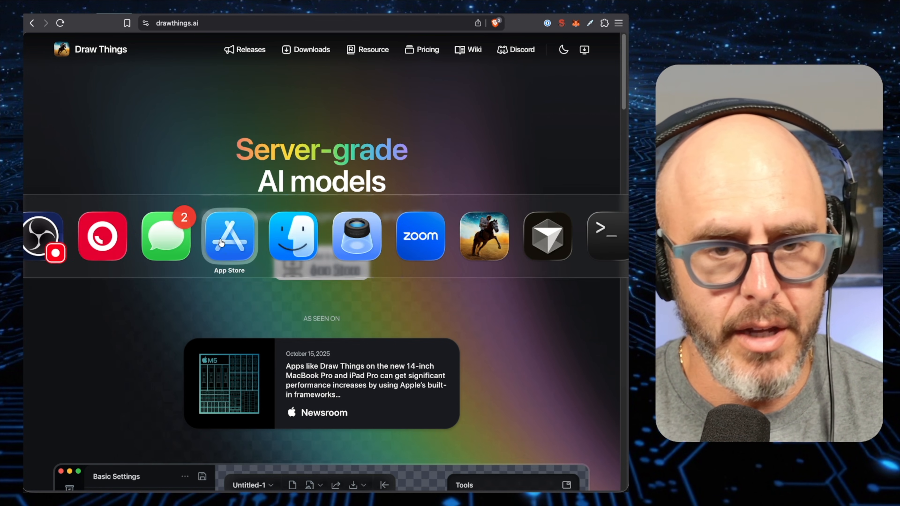
click(234, 245)
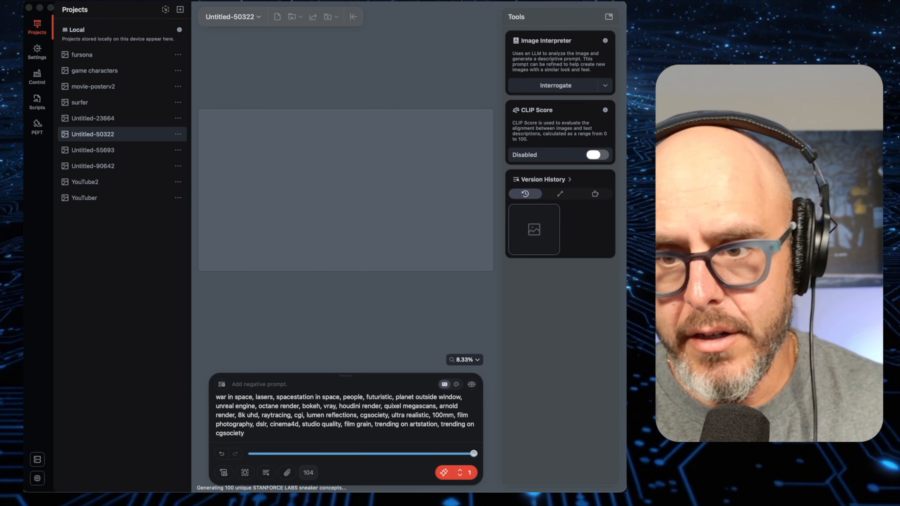
Collapse the Tools sidebar and show the Model section of the full generation settings.
click(609, 16)
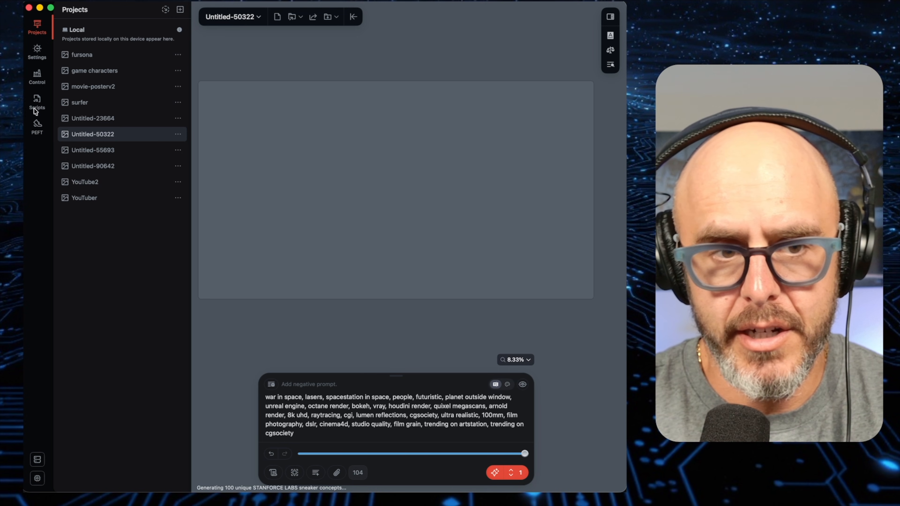
click(37, 52)
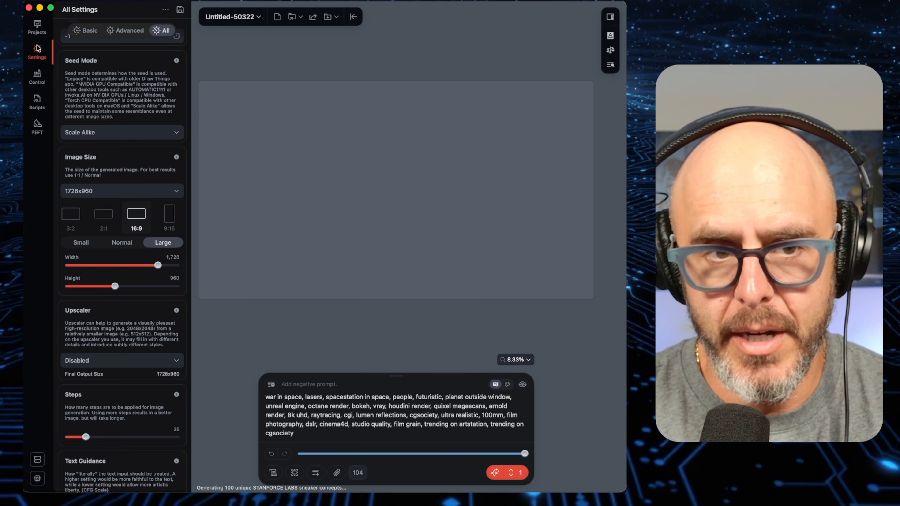
scroll(136, 131, up, 10)
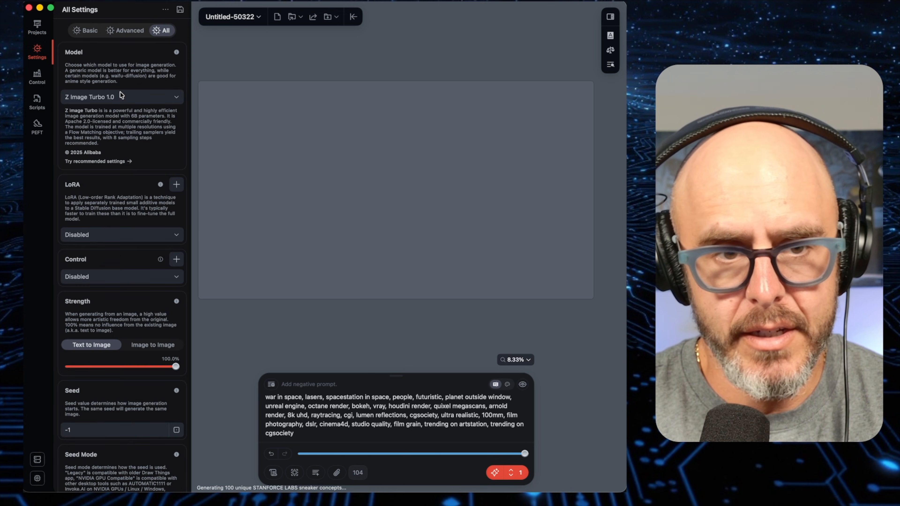
Browse the local and official models available for image generation, and close the list without changing the model.
click(163, 92)
click(163, 90)
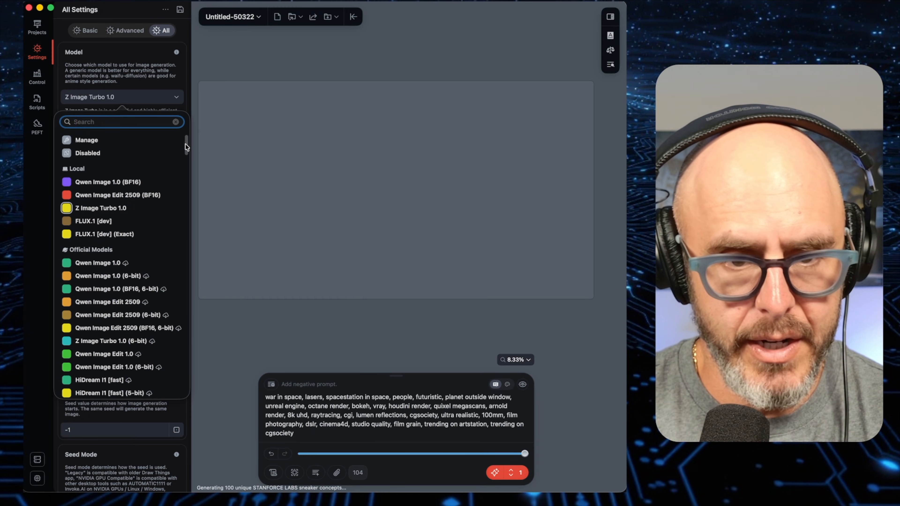
scroll(186, 146, down, 2)
drag(187, 147, 185, 153)
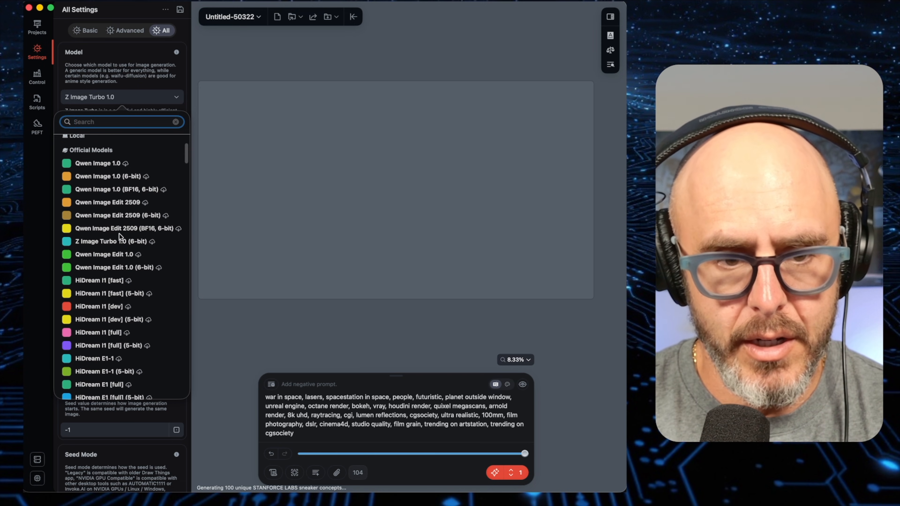
scroll(134, 273, down, 3)
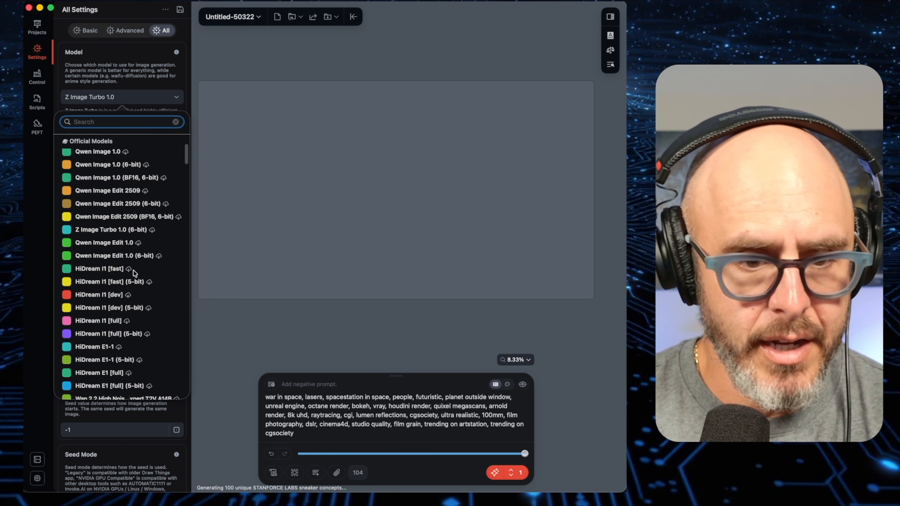
scroll(133, 273, down, 15)
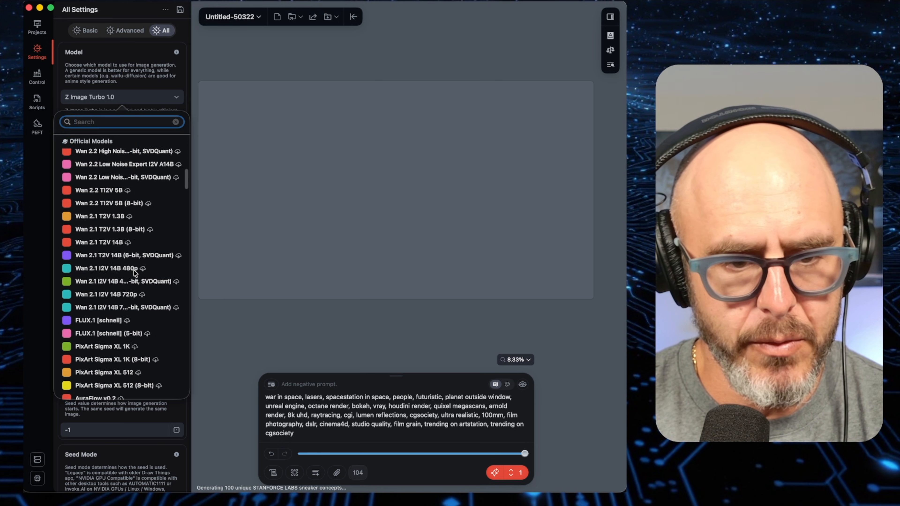
drag(187, 192, 187, 141)
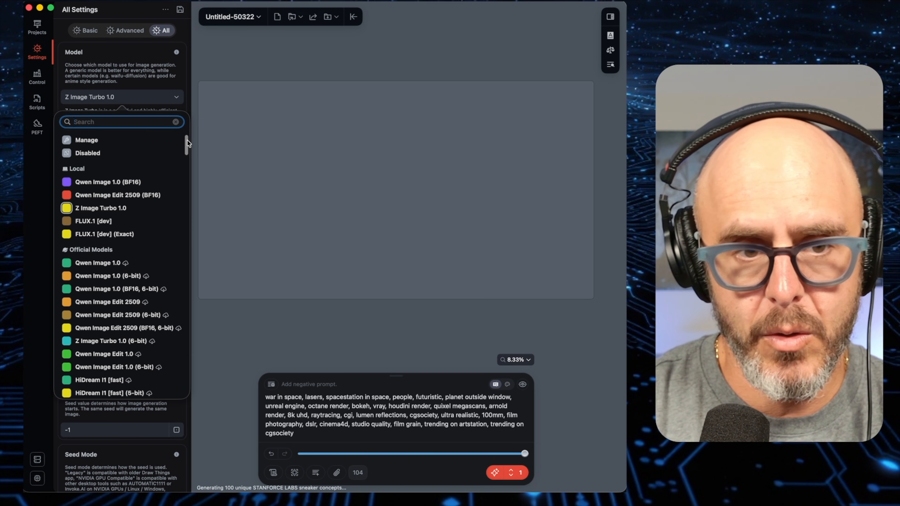
click(181, 70)
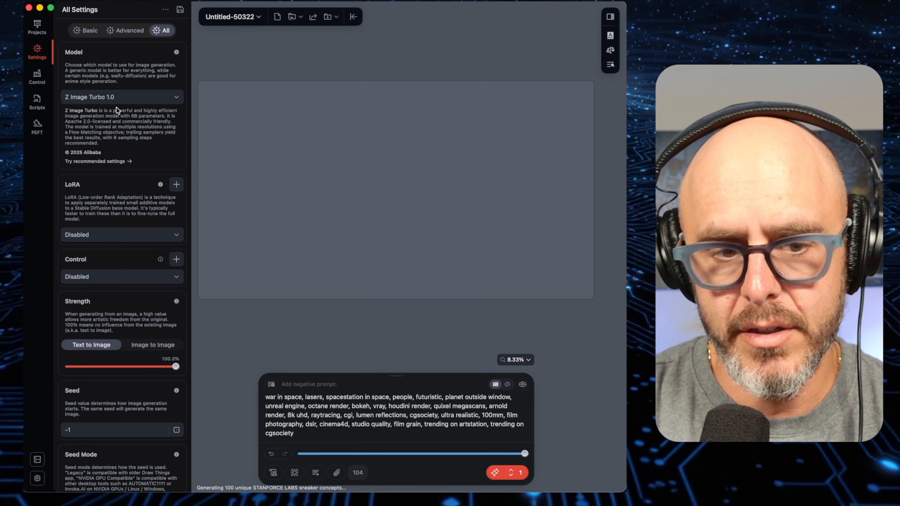
Open the model manager and sort the files in Finder's Models folder by size, largest first.
click(169, 97)
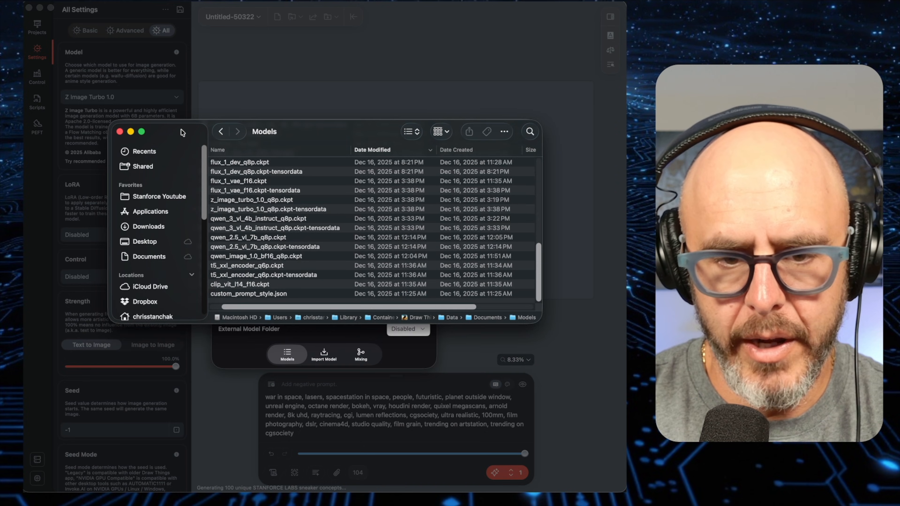
mouse_move(181, 129)
mouse_down()
mouse_move(216, 225)
mouse_move(194, 84)
mouse_move(146, 71)
mouse_up()
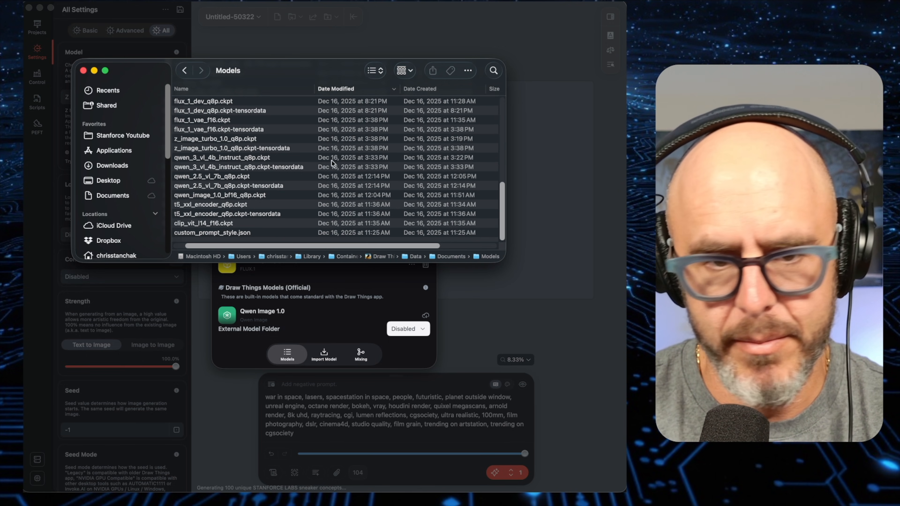
drag(170, 67, 197, 152)
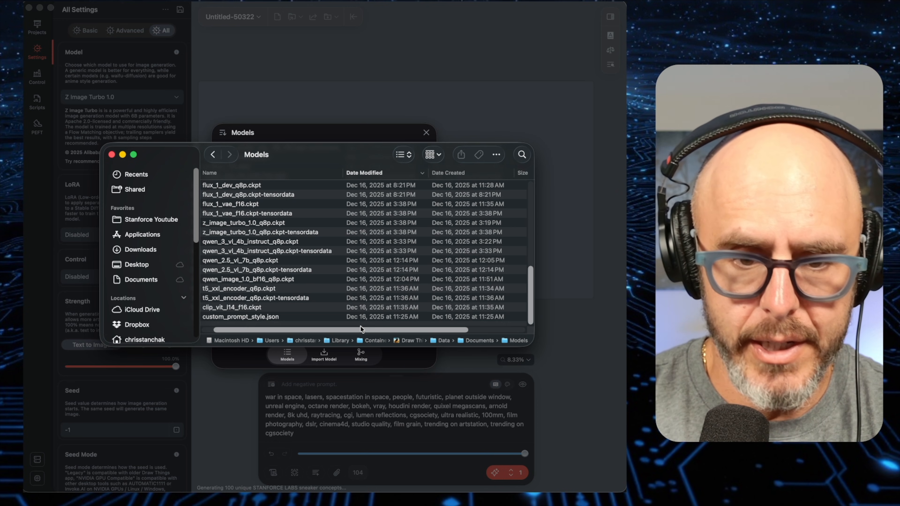
drag(361, 327, 417, 327)
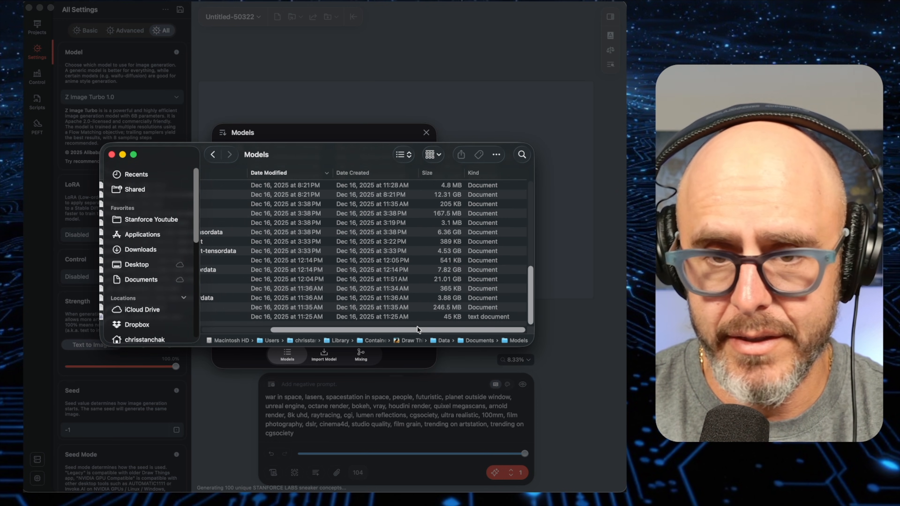
click(438, 173)
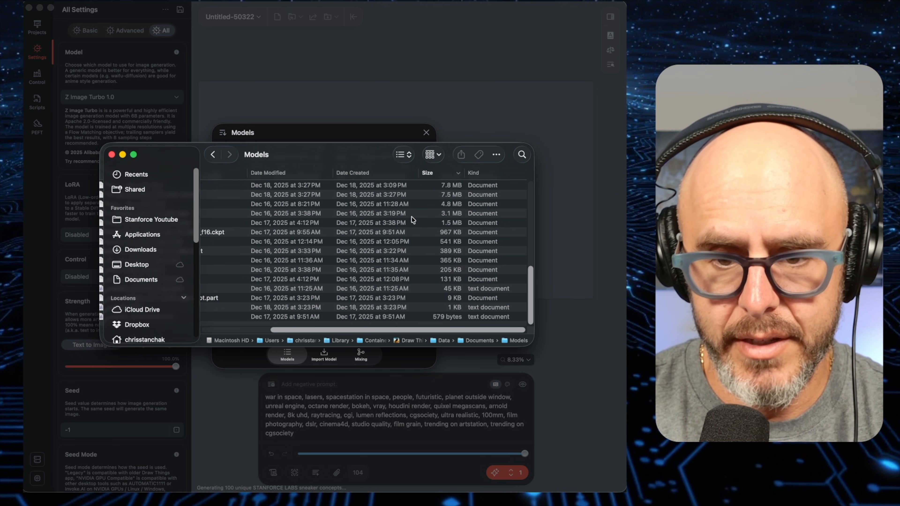
scroll(413, 220, up, 10)
scroll(412, 220, left, 5)
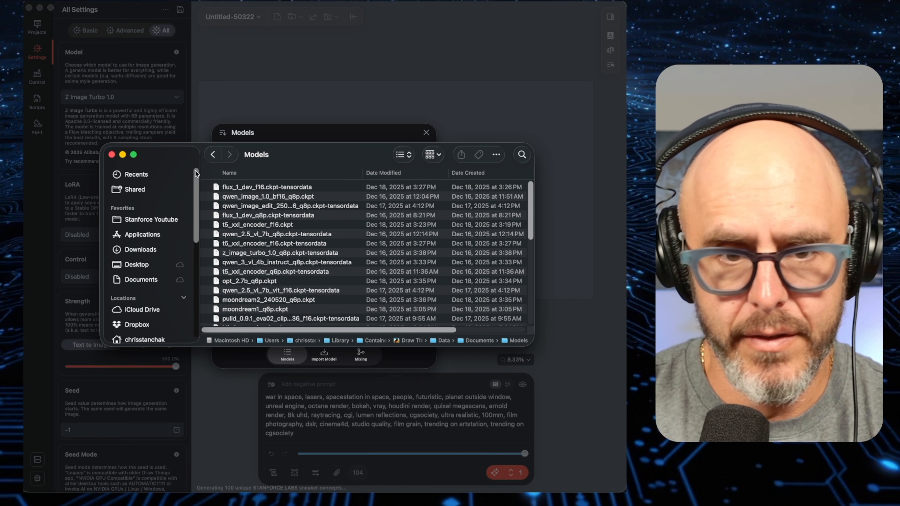
Compare the names and sizes of the largest files in the Models folder with the local model list.
drag(187, 157, 282, 290)
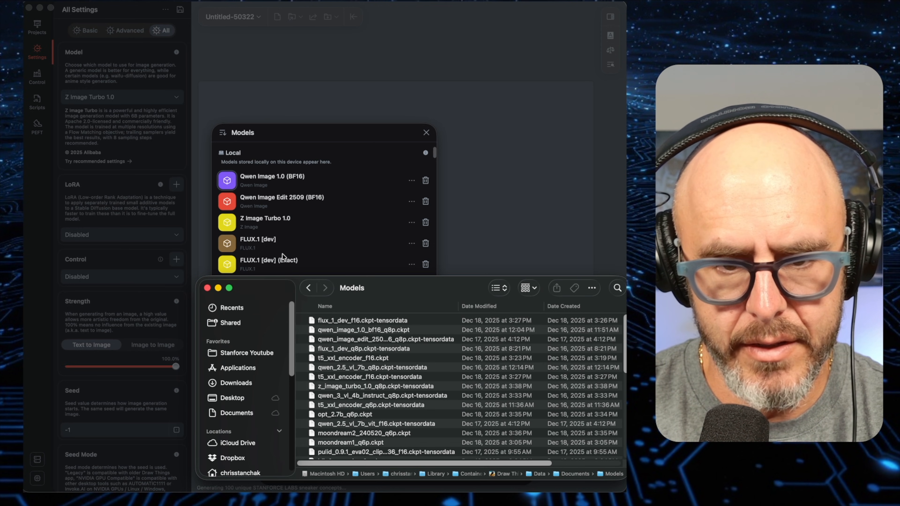
drag(287, 289, 244, 203)
drag(318, 379, 447, 379)
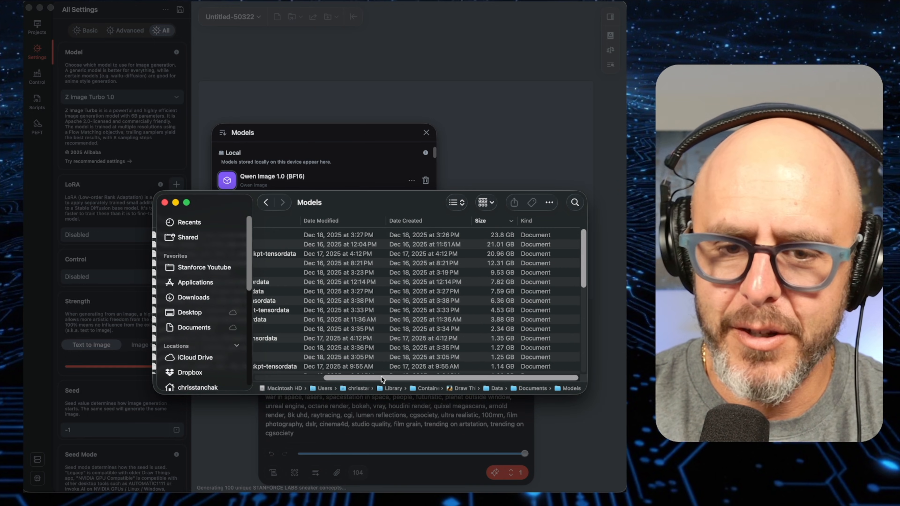
drag(383, 378, 259, 369)
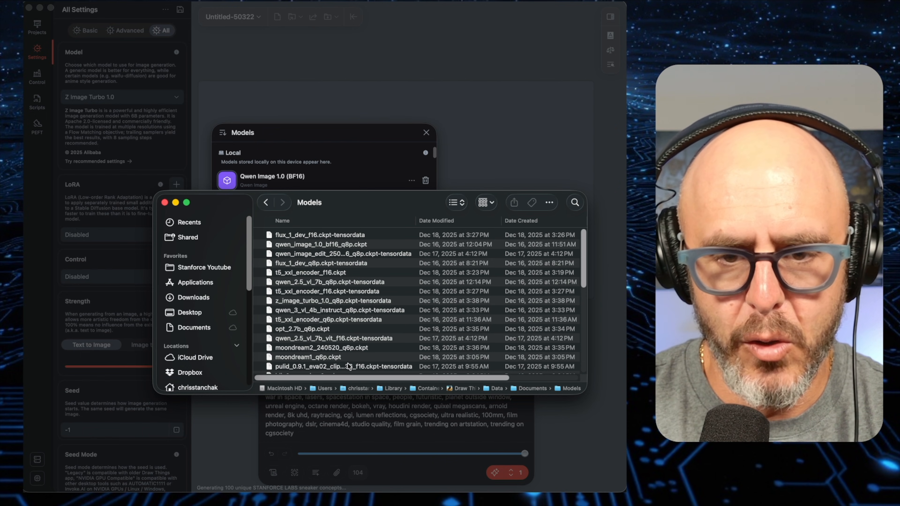
drag(342, 378, 475, 380)
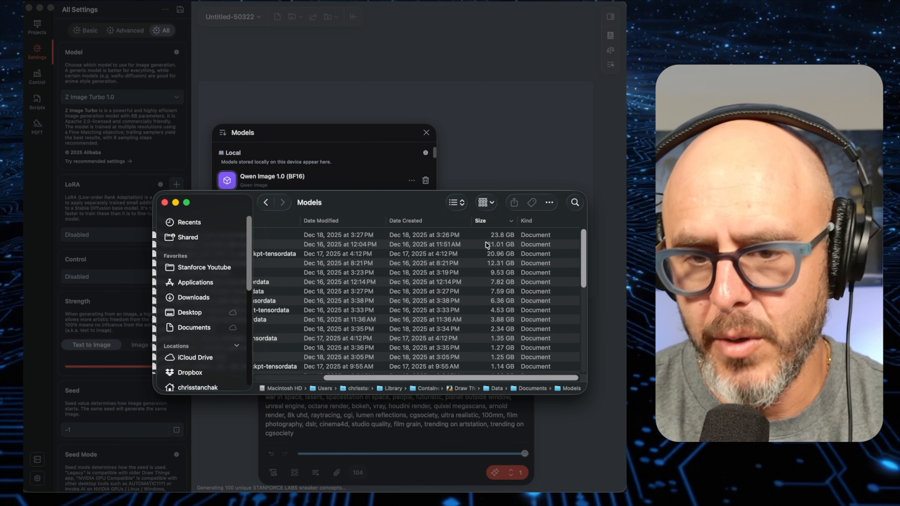
Check the local model list, and look up the size of z_image_turbo_1.0_q8p.ckpt-tensordata in Finder.
click(304, 149)
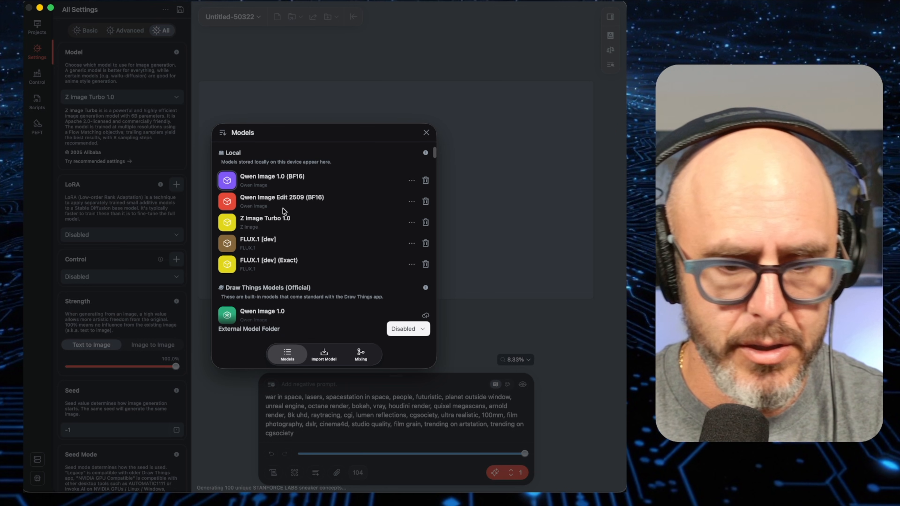
key(super+Tab)
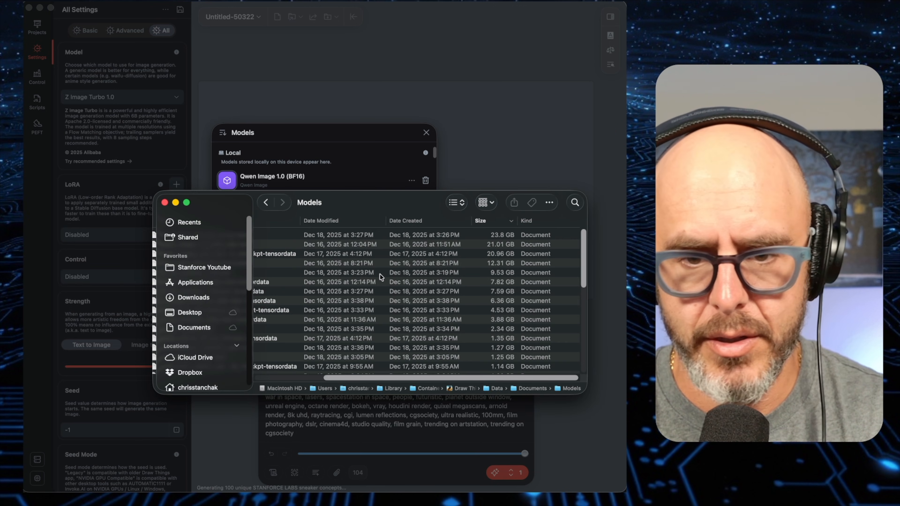
scroll(380, 276, left, 5)
click(354, 301)
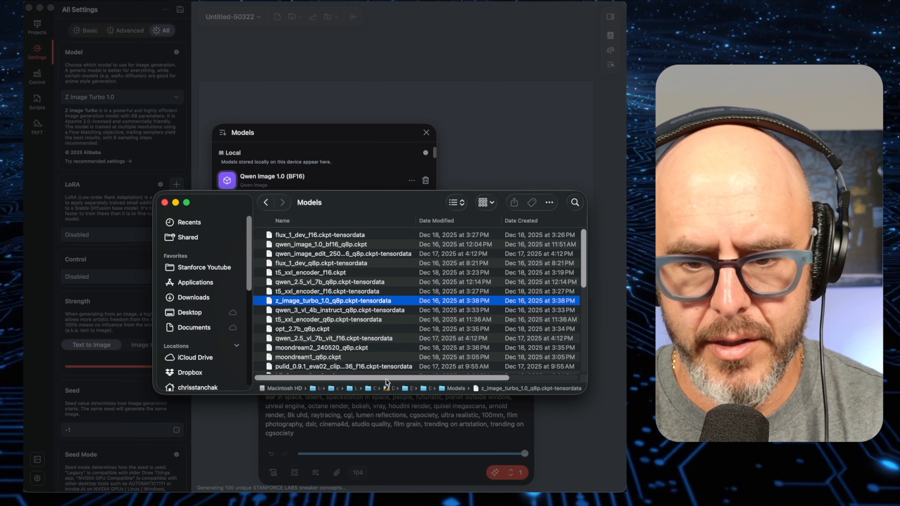
drag(386, 380, 411, 378)
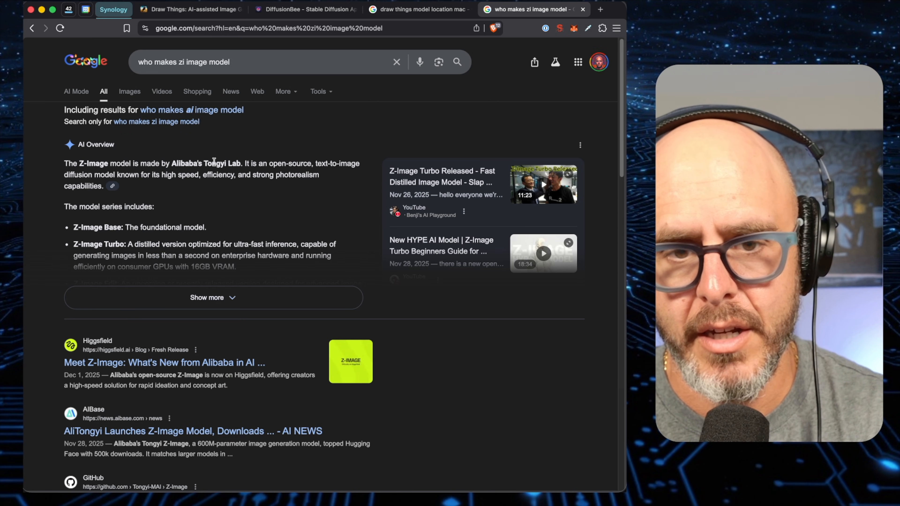
Switch back to Draw Things and close the model manager.
key(super+Tab)
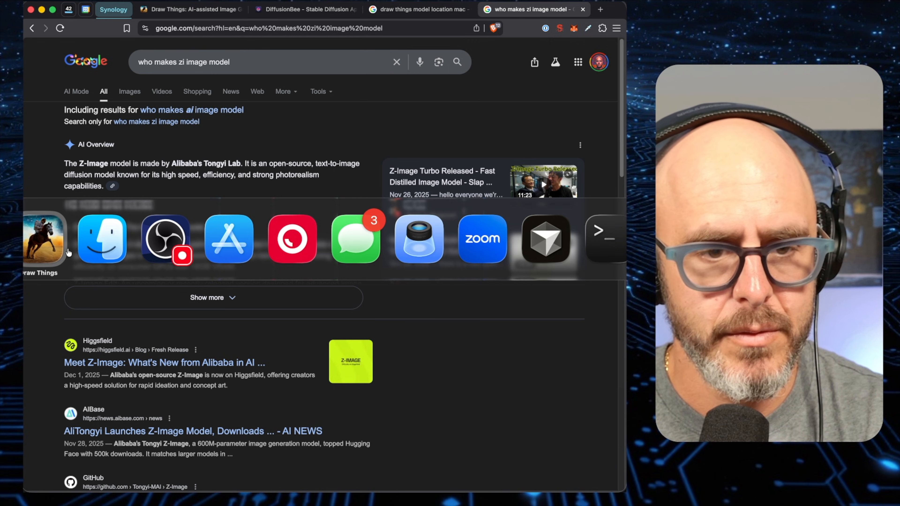
click(36, 253)
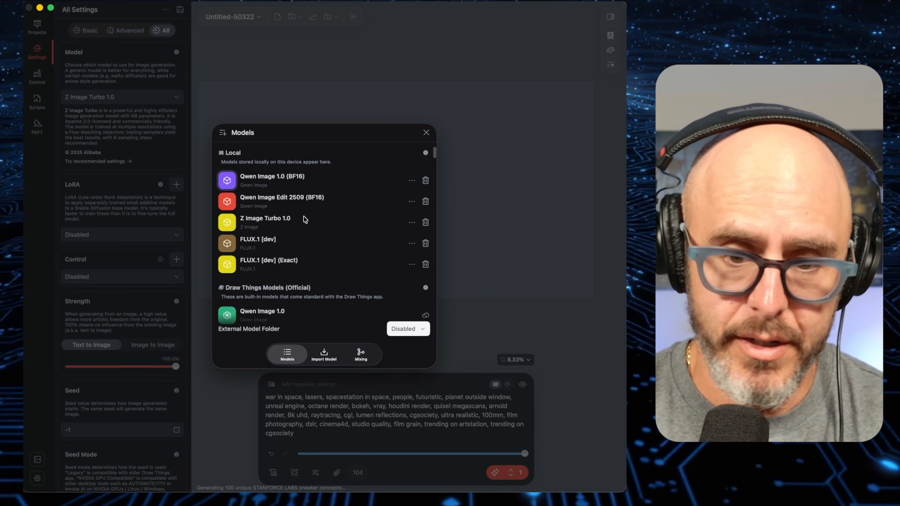
click(426, 135)
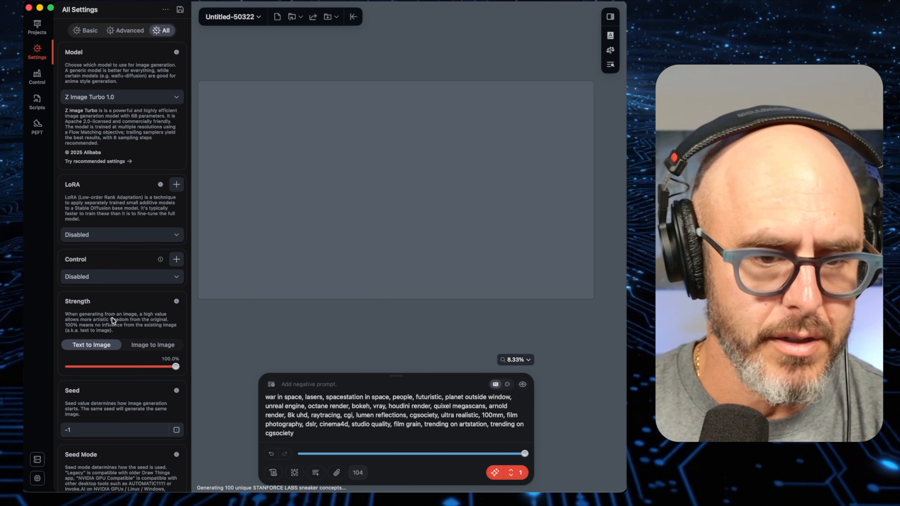
Set the generated image size to the Small 1:1 format, 768x768.
scroll(113, 318, down, 5)
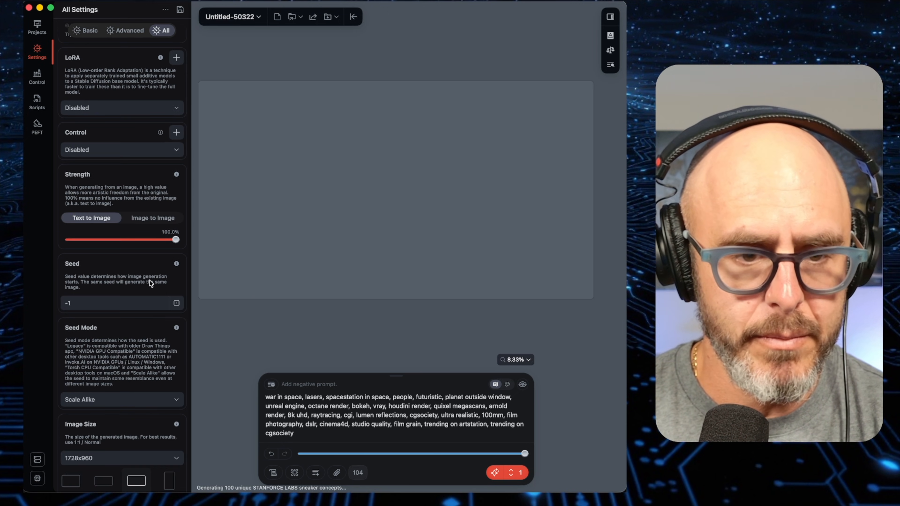
scroll(150, 281, down, 6)
scroll(127, 297, down, 2)
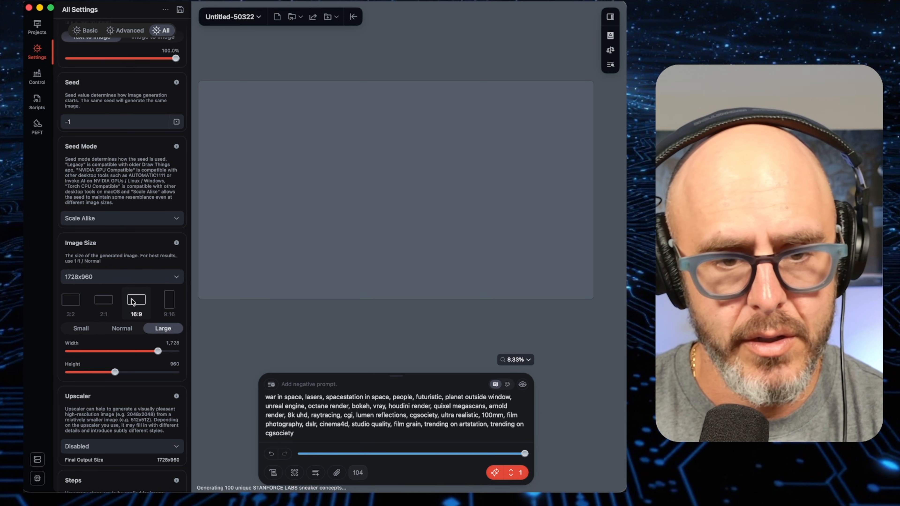
scroll(107, 302, right, 5)
scroll(102, 300, right, 4)
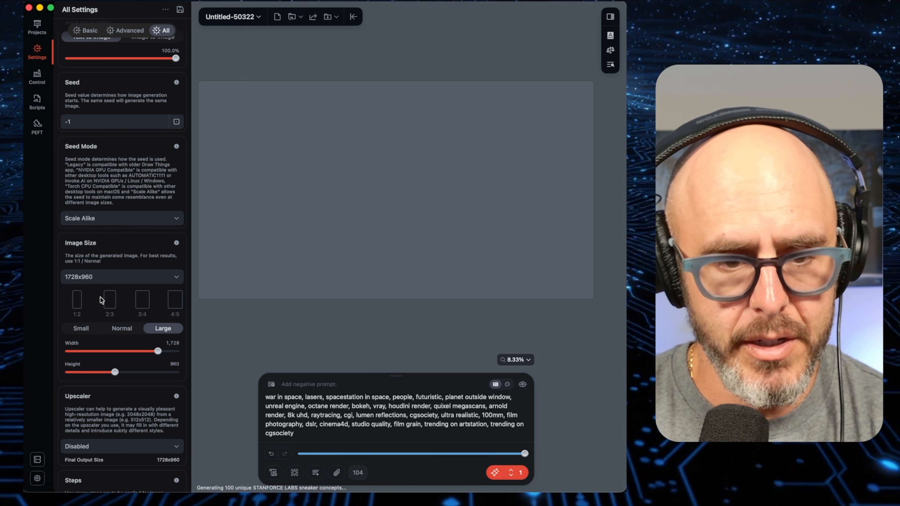
scroll(101, 301, left, 5)
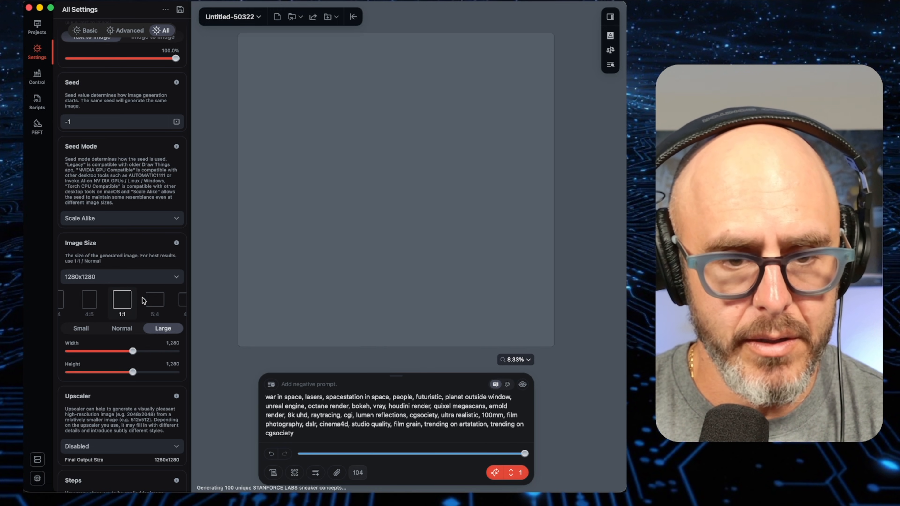
click(87, 330)
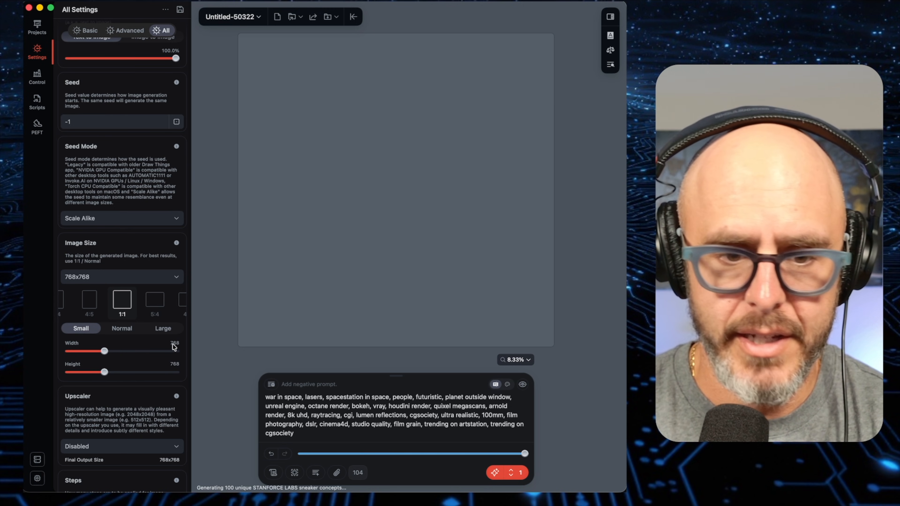
scroll(165, 363, down, 5)
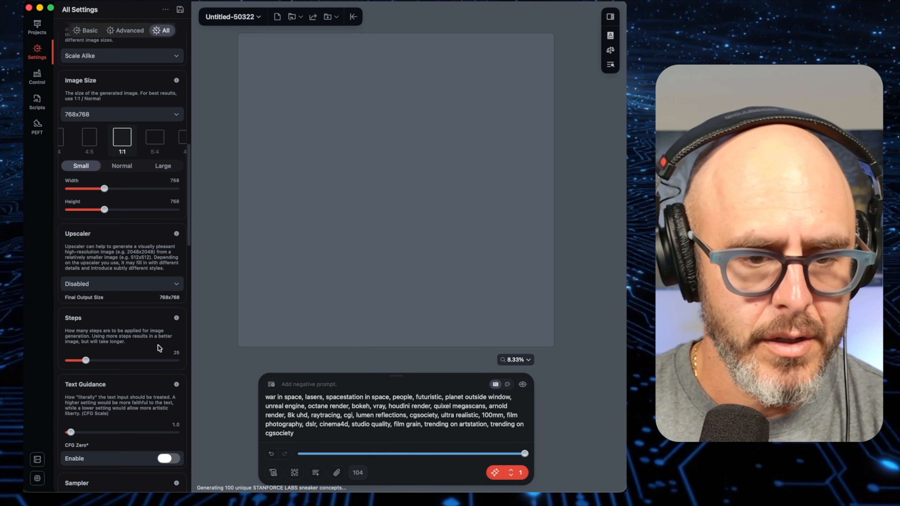
Apply the recommended settings for Z Image Turbo 1.0, using 8 sampling steps, and check the remaining generation settings.
scroll(136, 332, down, 3)
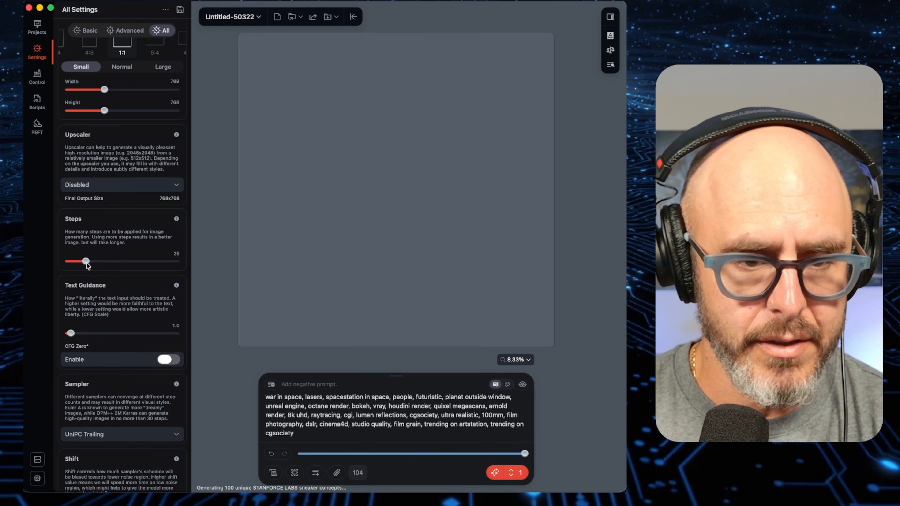
scroll(103, 188, up, 7)
scroll(103, 188, up, 9)
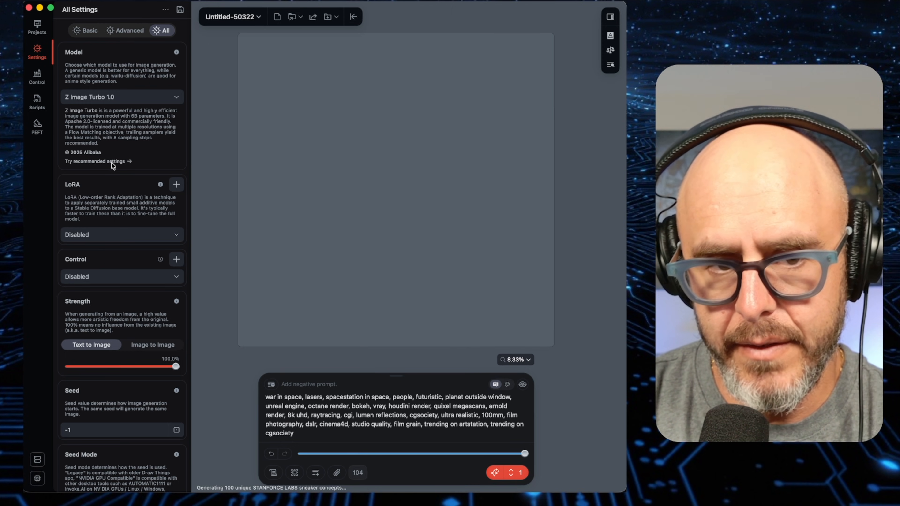
scroll(122, 255, down, 12)
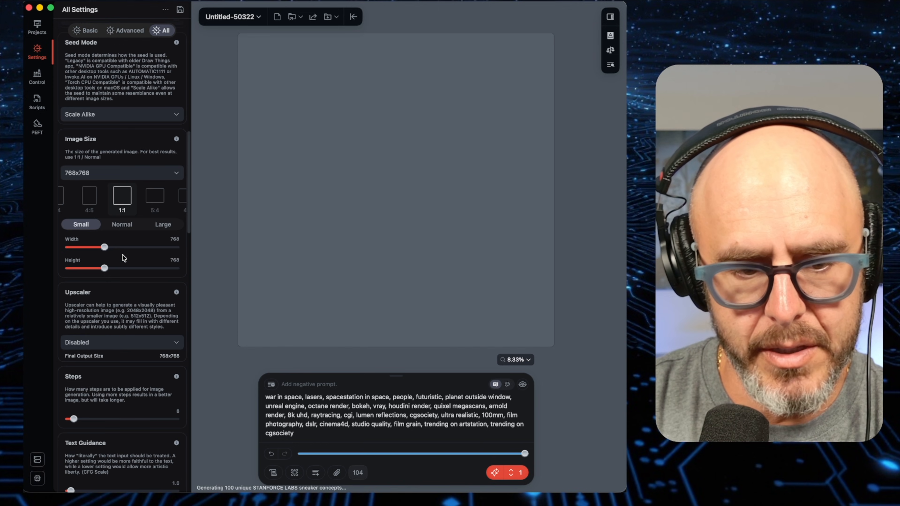
scroll(118, 369, down, 3)
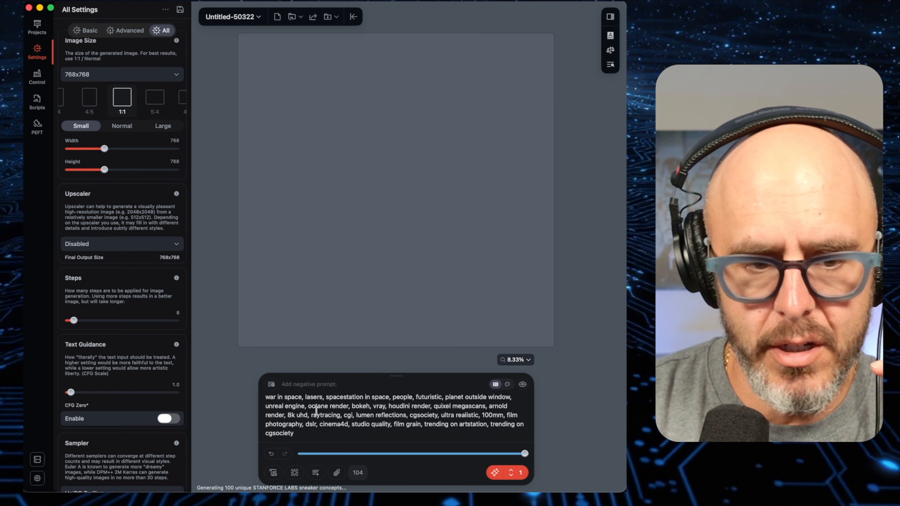
scroll(92, 343, down, 15)
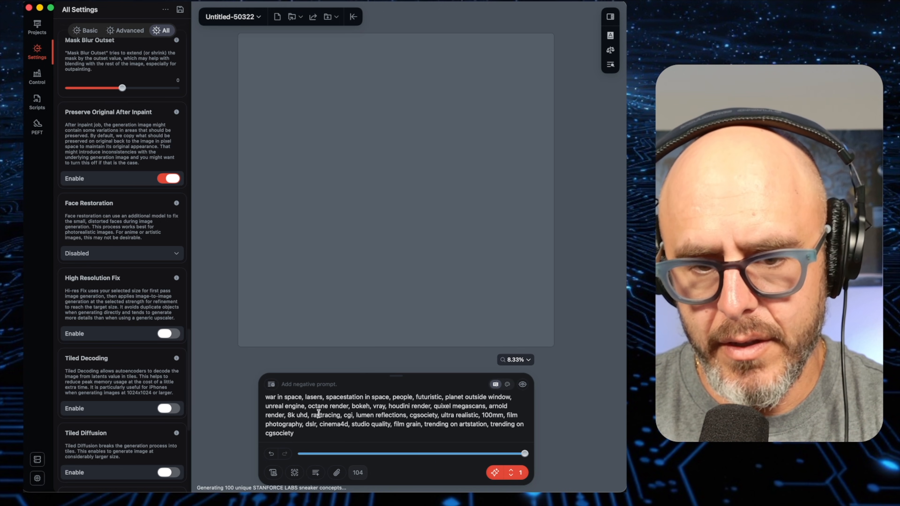
Generate a single image from the existing "war in space, lasers, spacestation in space" prompt.
drag(304, 424, 289, 418)
key(super+a)
click(334, 405)
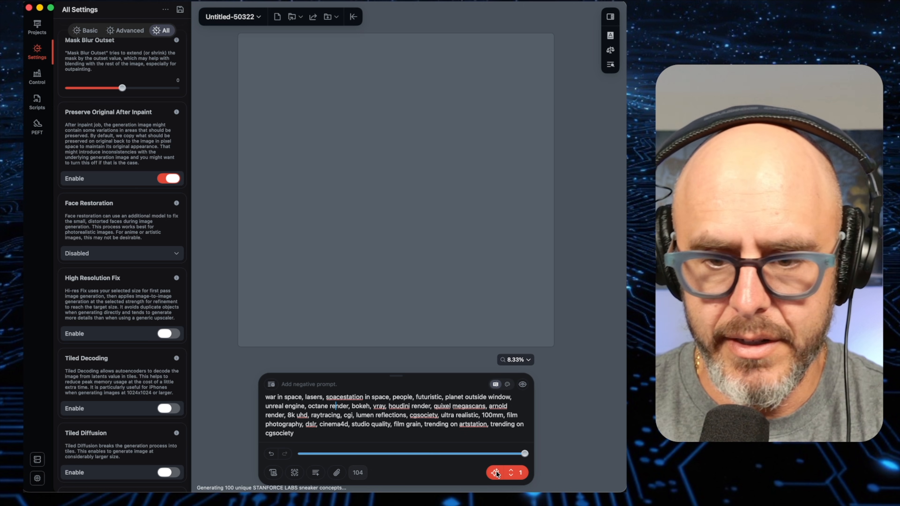
scroll(512, 476, up, 3)
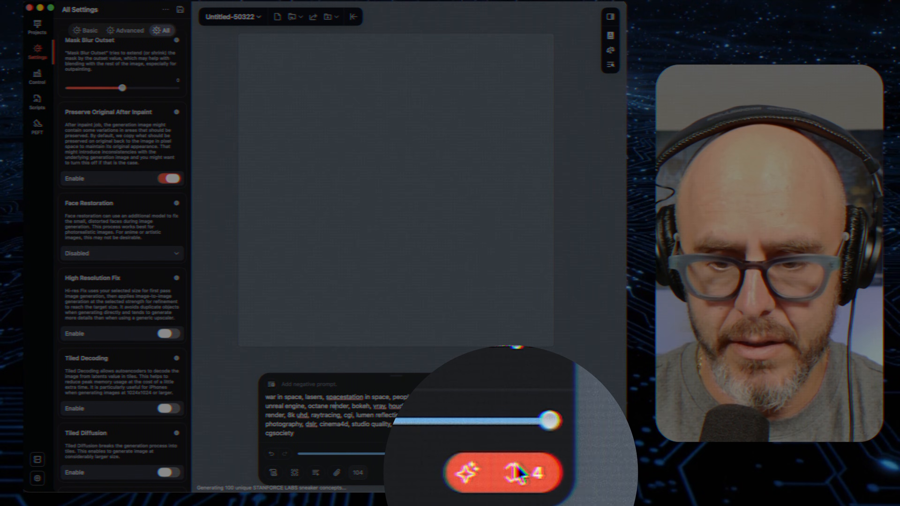
scroll(512, 479, down, 3)
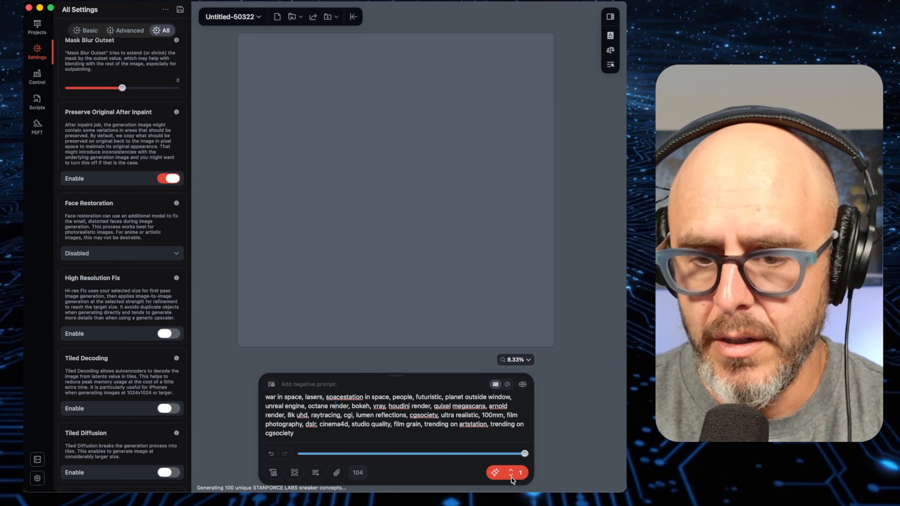
click(495, 473)
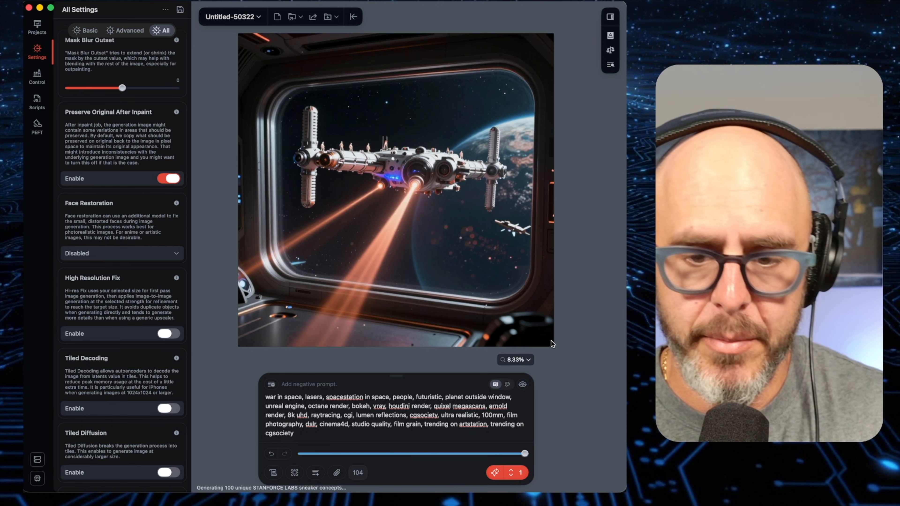
Replace the prompt with "donald trump drinking a dr. pepper in the oval office." and generate the image.
triple_click(399, 426)
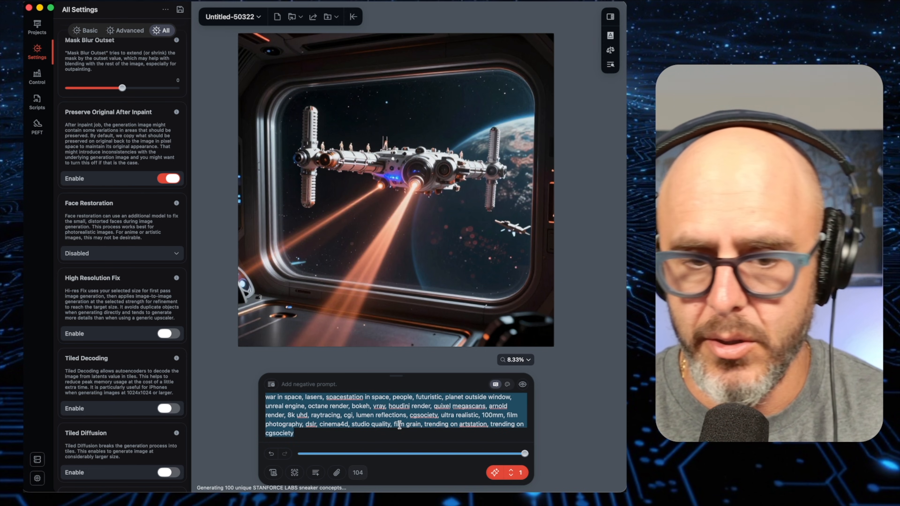
drag(376, 432, 259, 398)
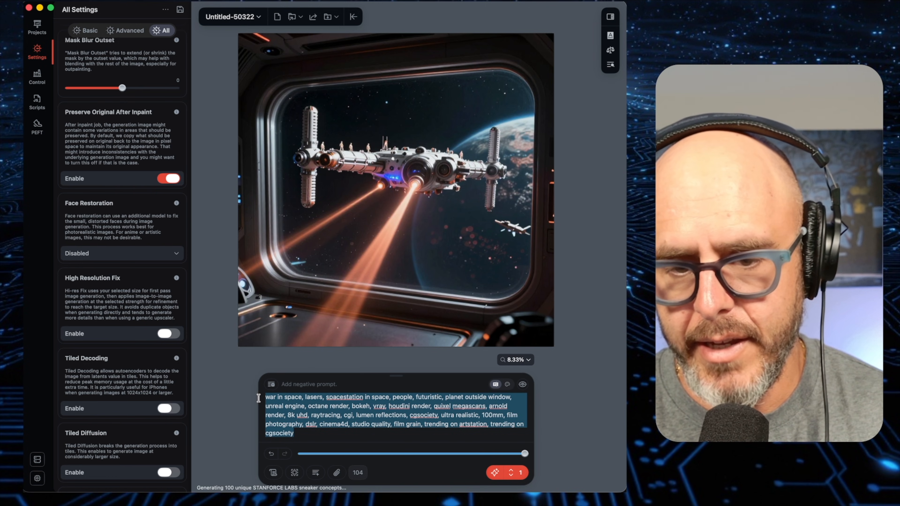
key(BackSpace)
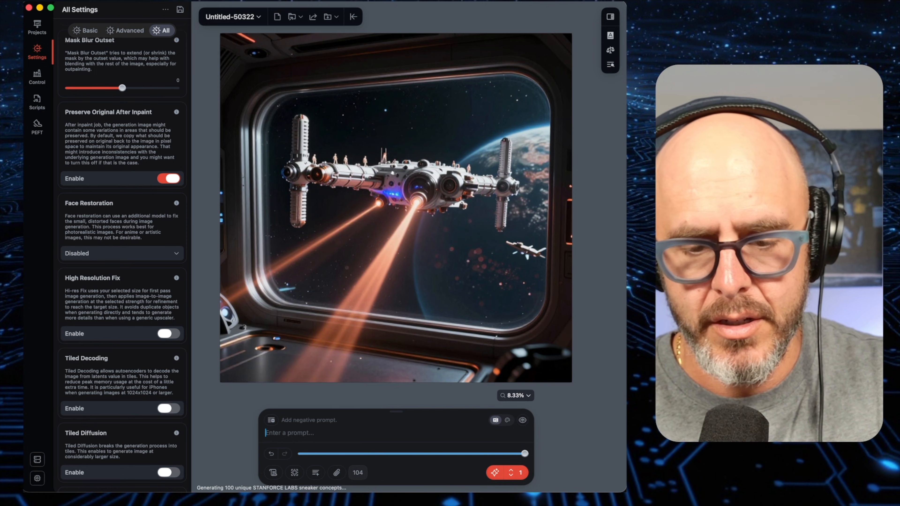
text(donald tru)
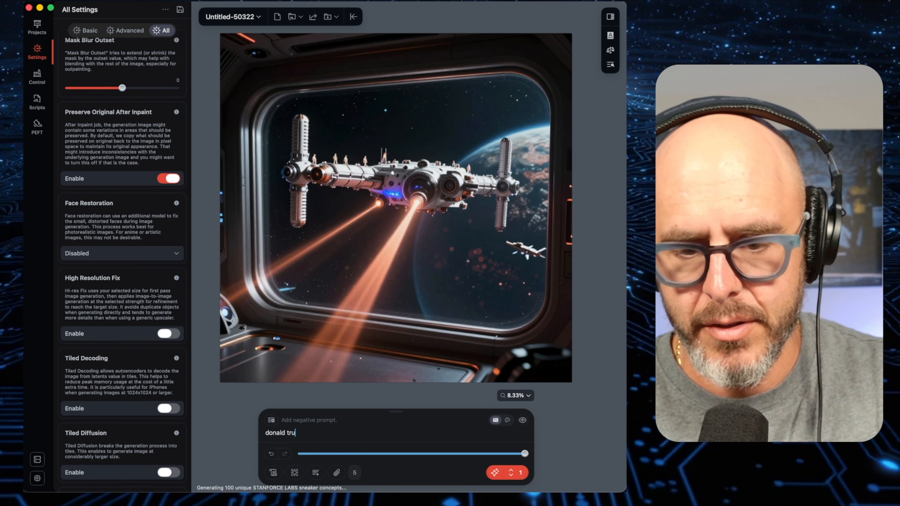
text(mp drinking a d)
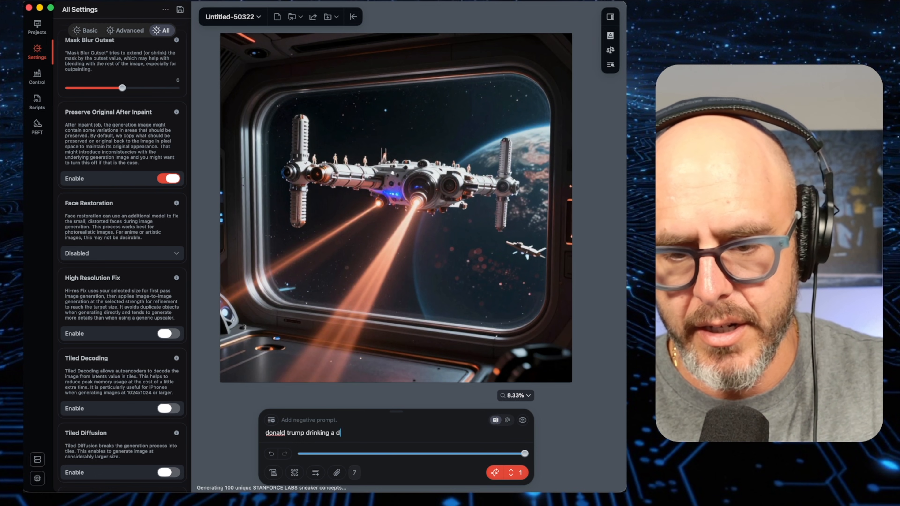
text(r. pepper)
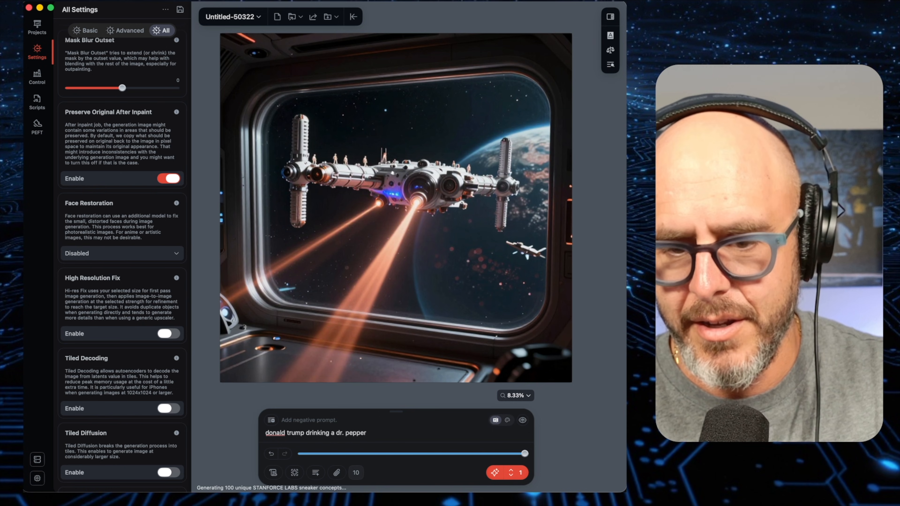
text( in the oval off)
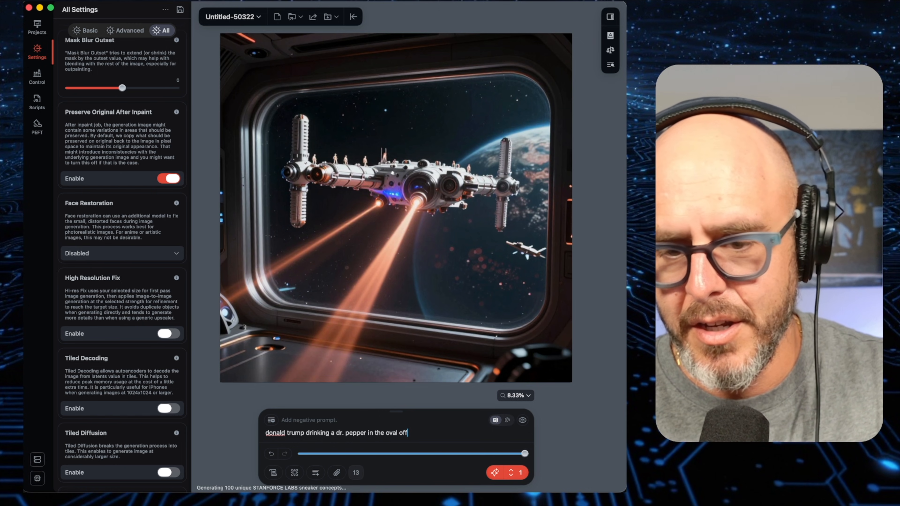
text(ice.)
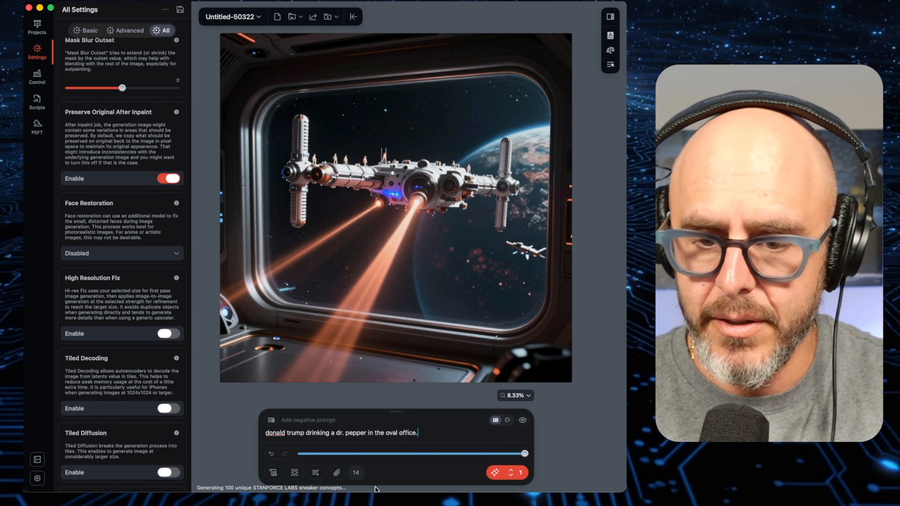
click(495, 472)
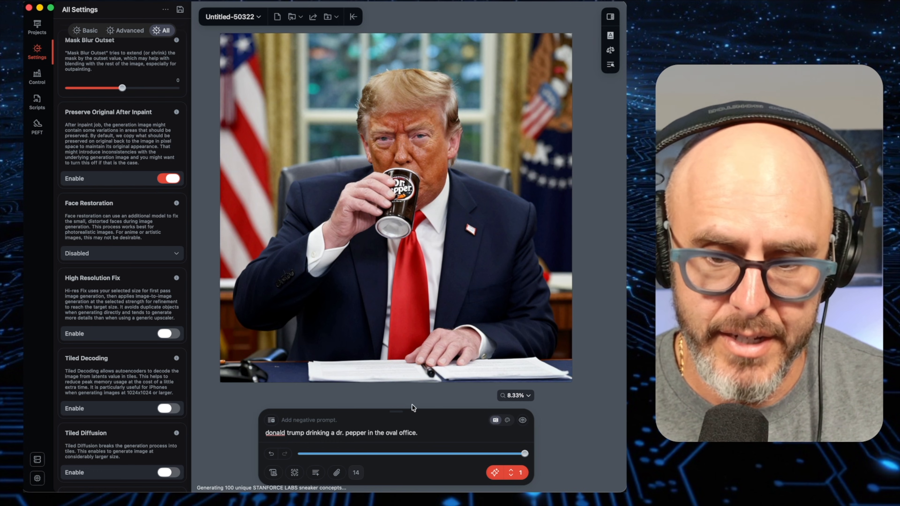
Review the settings from Batch Size back to Upscaler, and zoom in on the Oval Office image to inspect its details.
drag(420, 430, 394, 429)
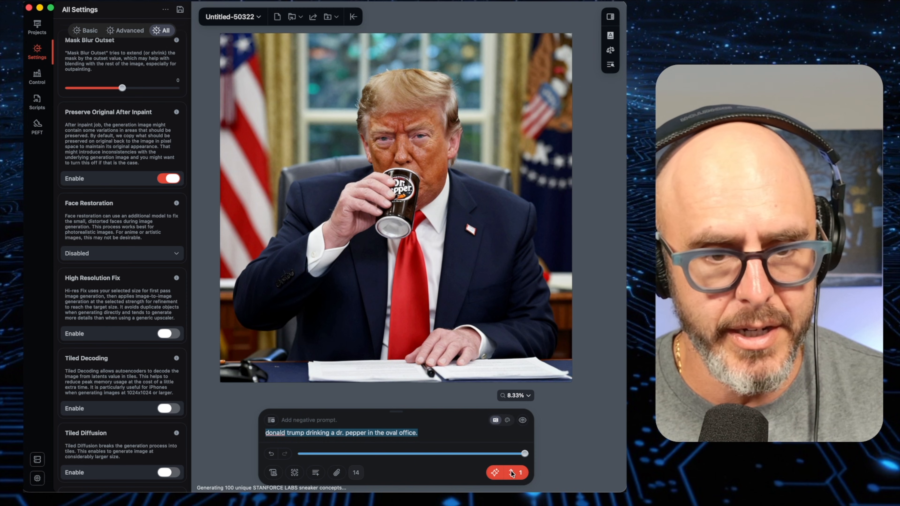
scroll(140, 312, up, 5)
scroll(139, 313, up, 8)
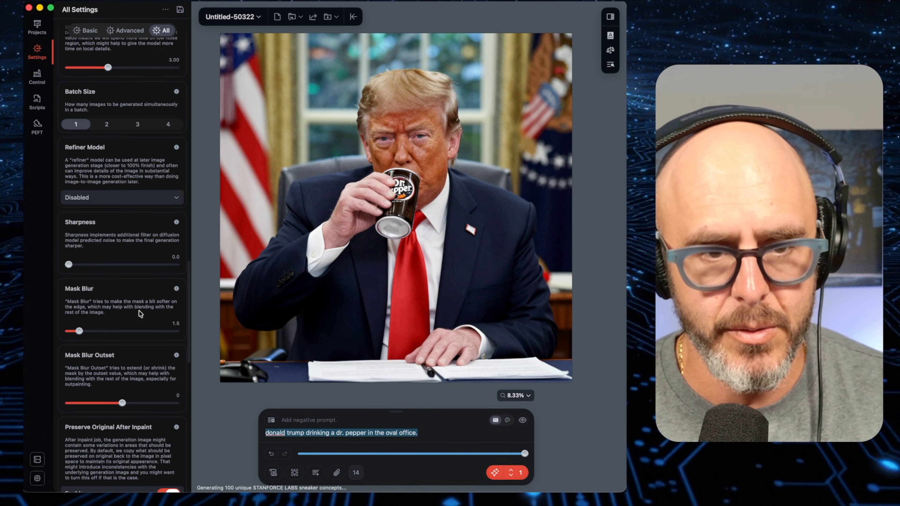
scroll(139, 313, up, 6)
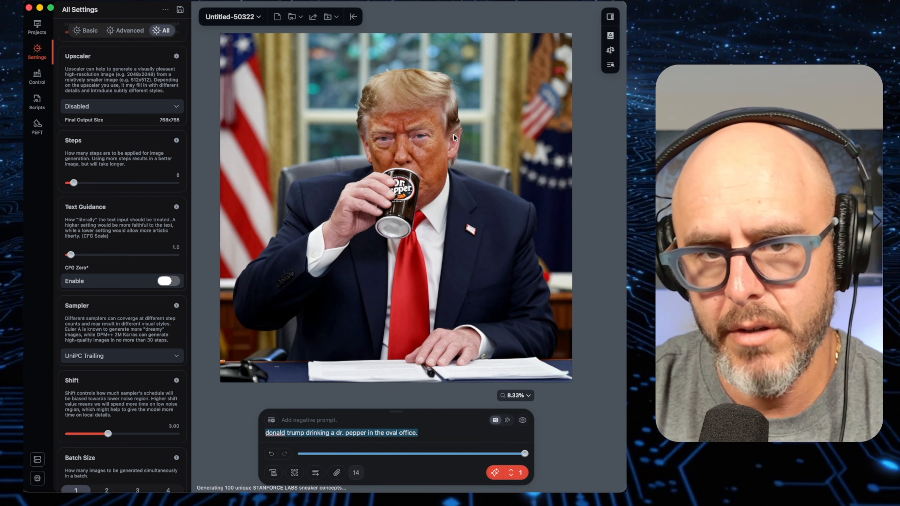
click(528, 396)
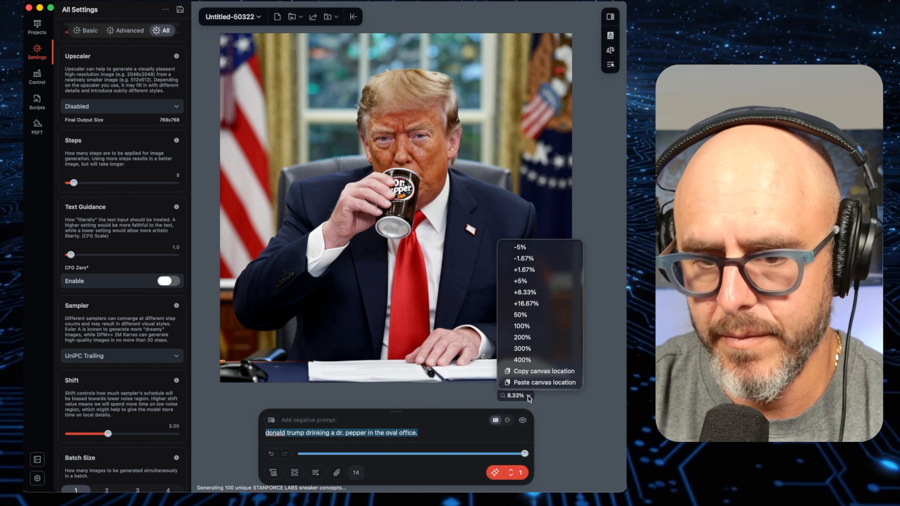
click(540, 326)
scroll(496, 282, down, 5)
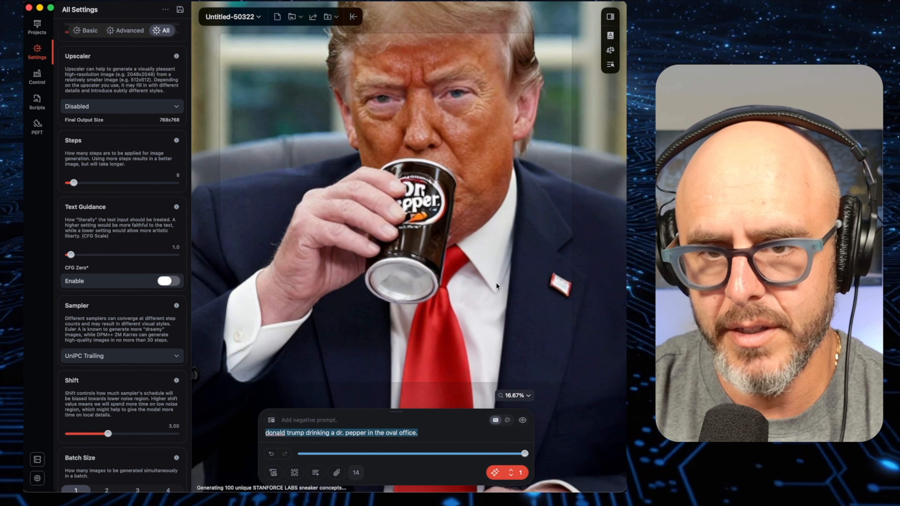
drag(493, 287, 512, 335)
scroll(512, 336, down, 5)
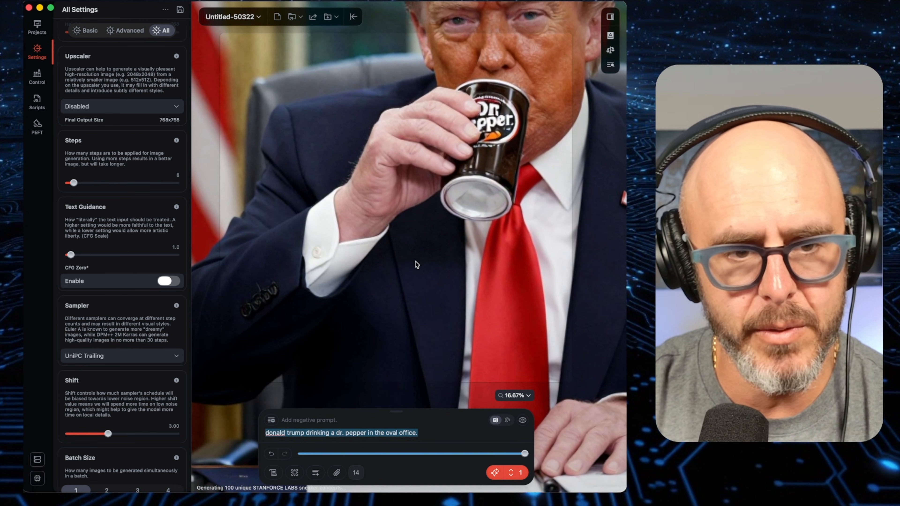
Replace the prompt with "taylor swift skydiving" and generate the image.
scroll(140, 247, up, 10)
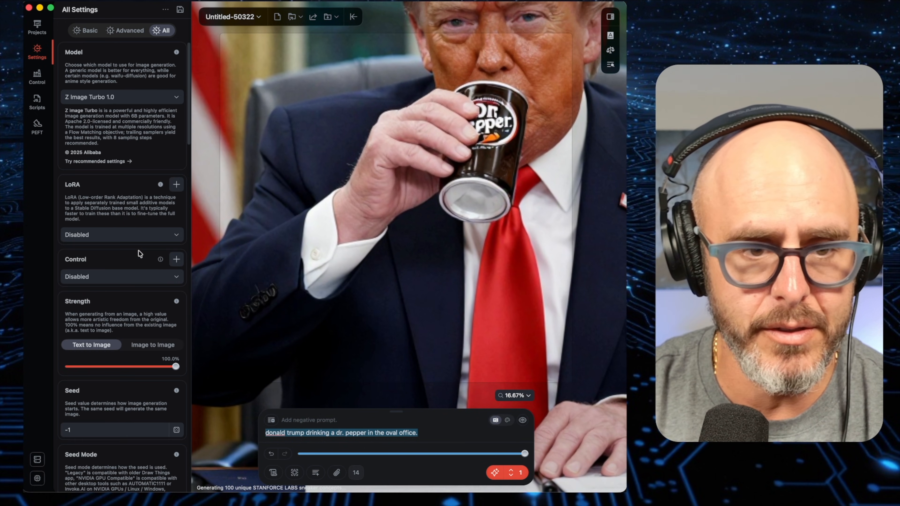
scroll(140, 238, down, 7)
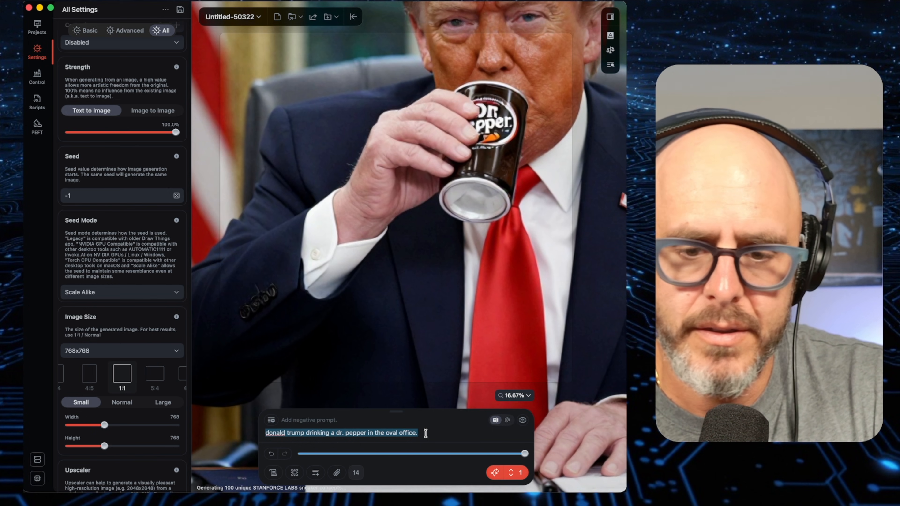
text(daylor )
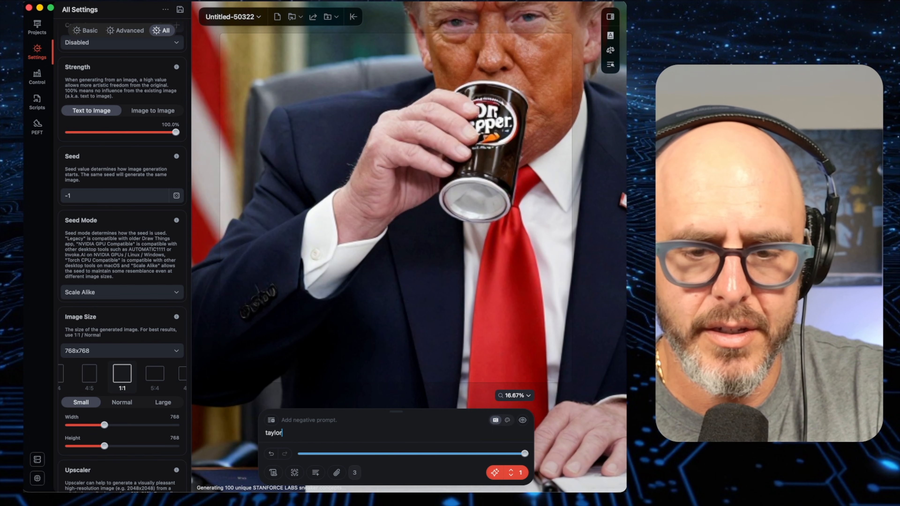
text(swi)
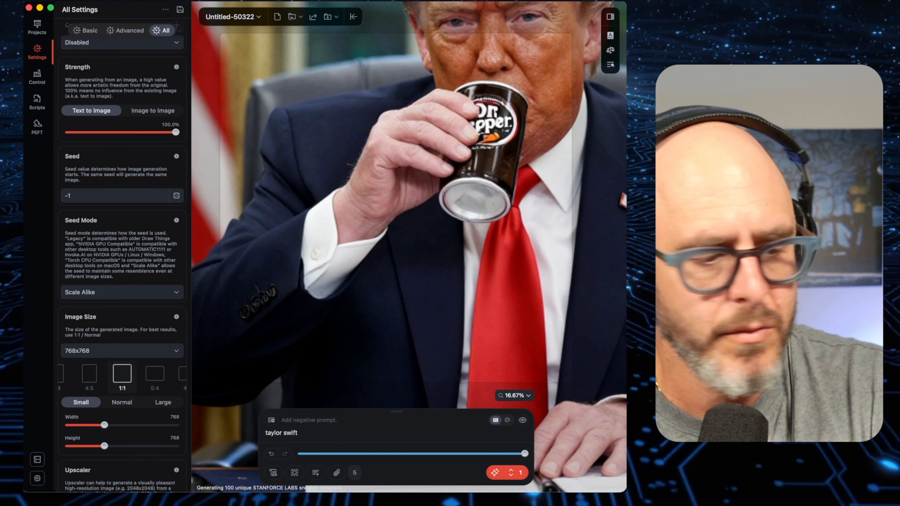
text(ft)
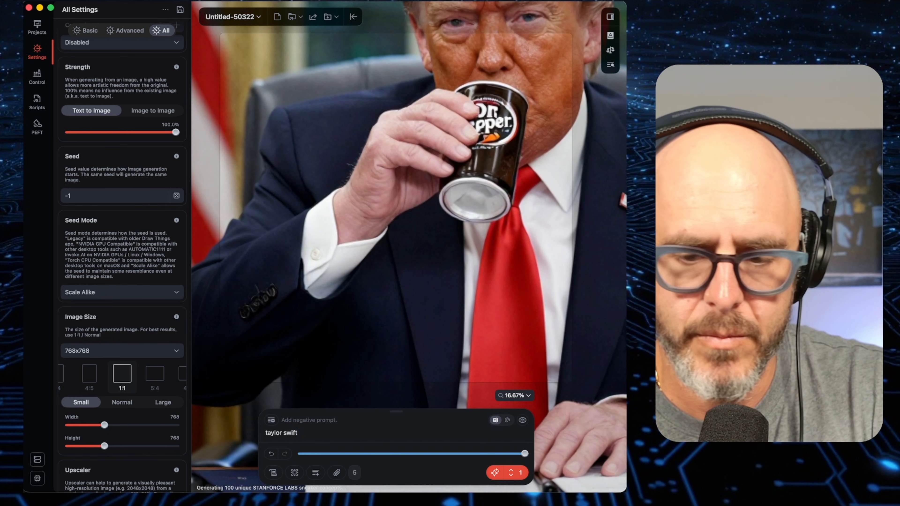
text( skydiving)
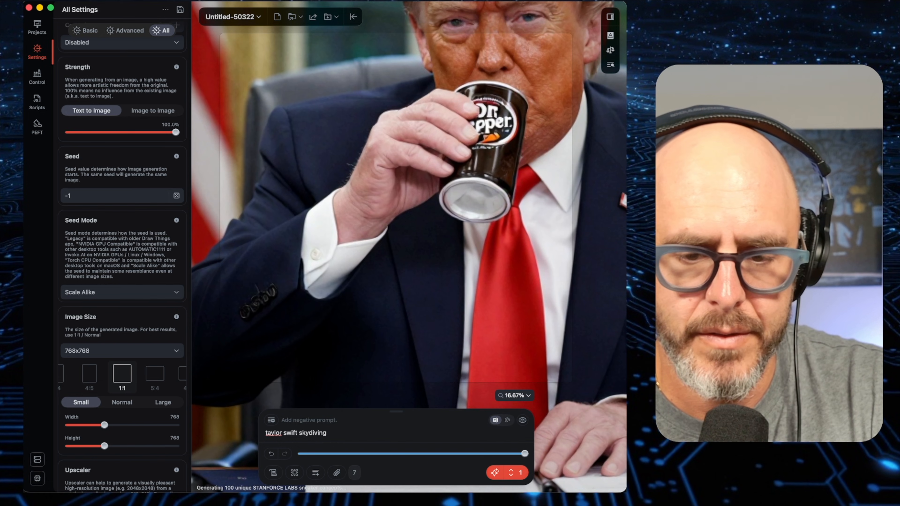
click(489, 477)
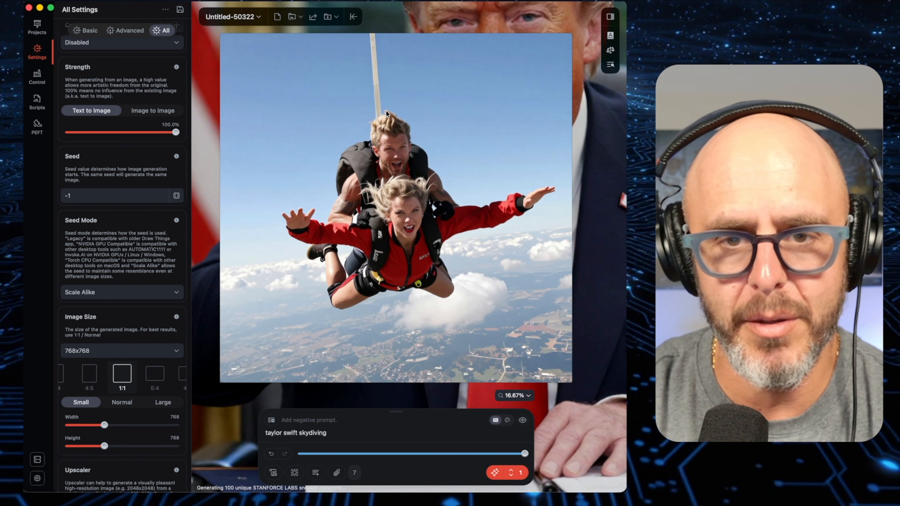
Zoom in on the skydiving image to inspect the faces and details, and return to the model settings.
click(525, 397)
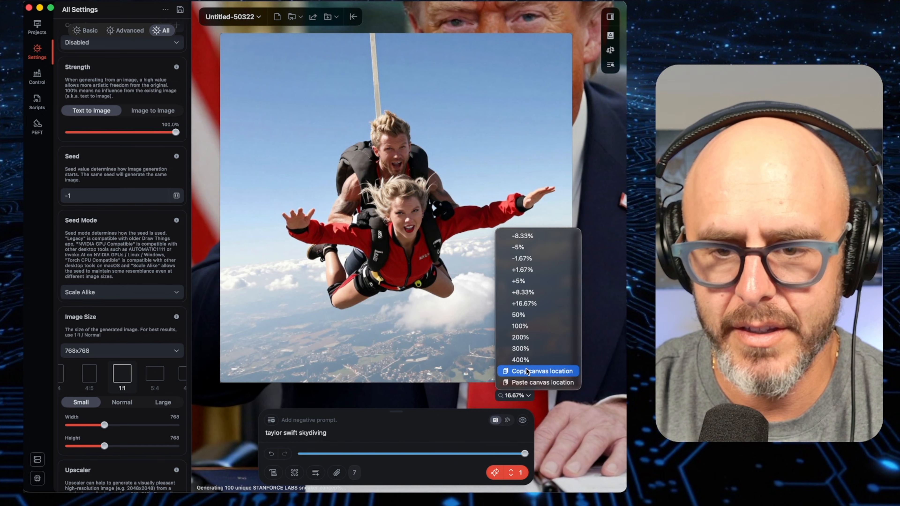
click(530, 328)
scroll(488, 294, up, 3)
scroll(487, 294, down, 4)
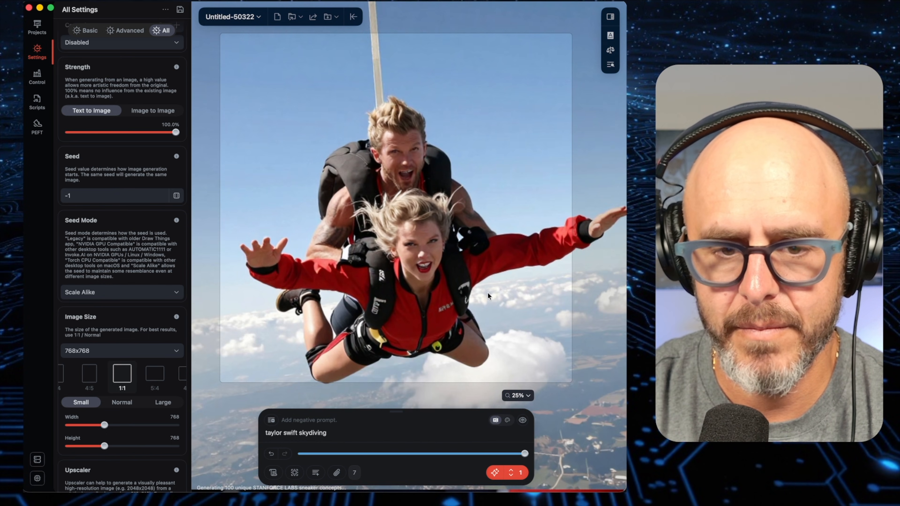
scroll(487, 294, up, 2)
drag(487, 292, 483, 261)
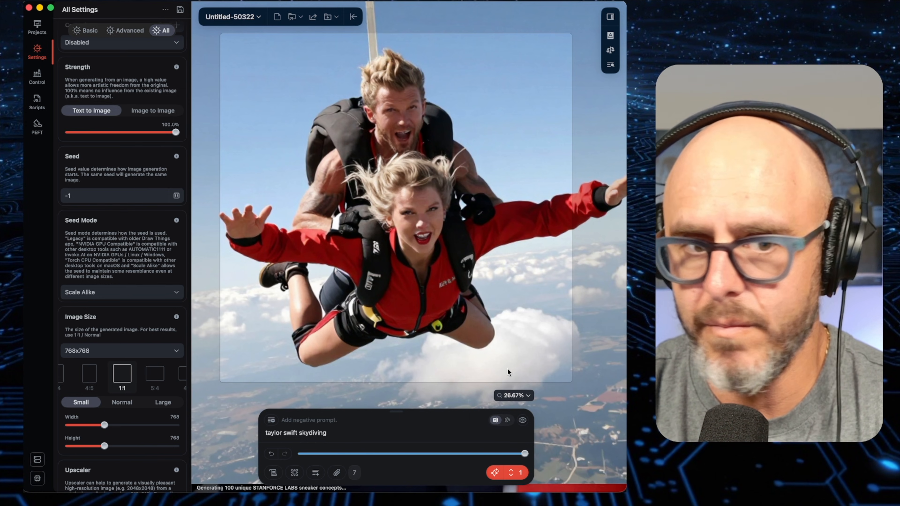
scroll(106, 321, down, 2)
scroll(102, 319, up, 8)
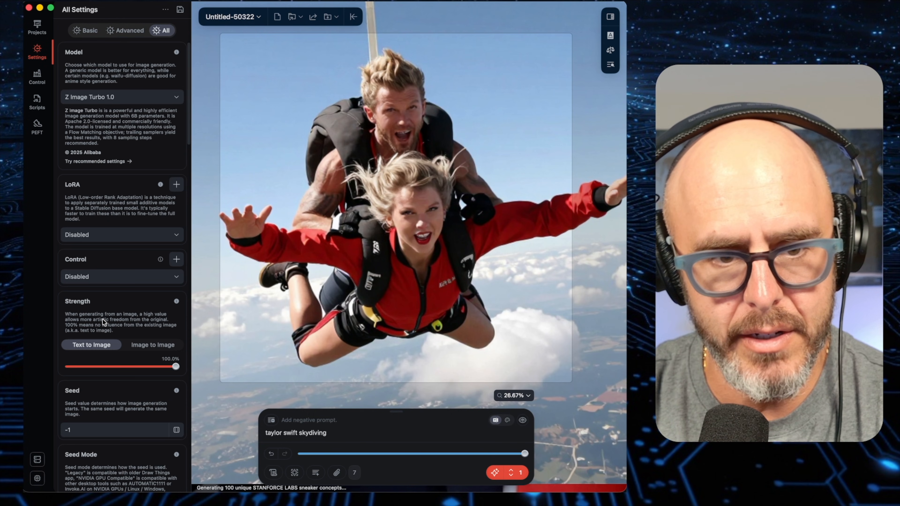
Check the save folder setting for generated media, and switch to Finder to preview the generated images from skydiving to space war in ImageGen.
scroll(103, 319, down, 12)
scroll(103, 320, down, 15)
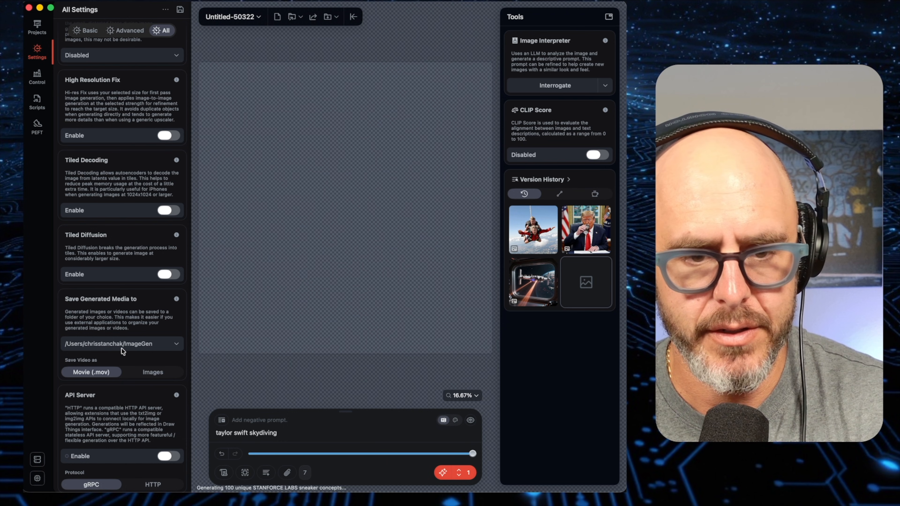
key(super+Tab)
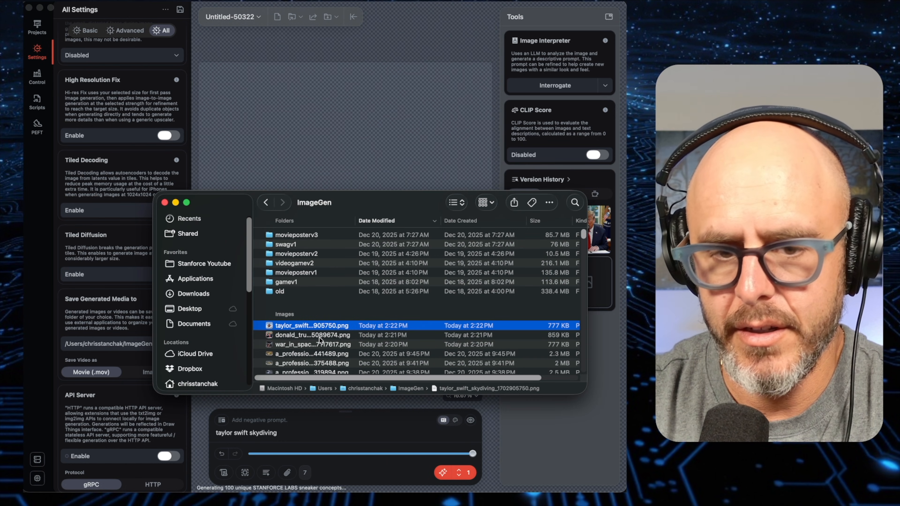
key(space)
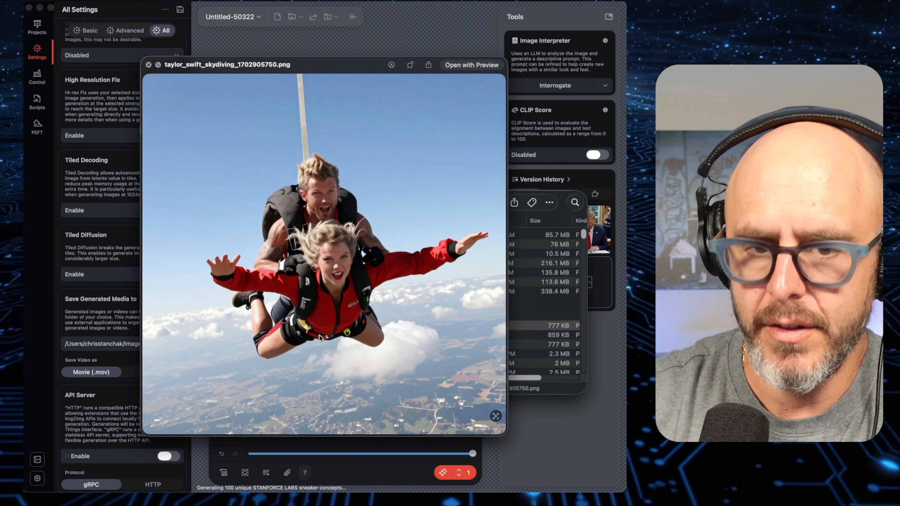
key(Down)
key(Down)
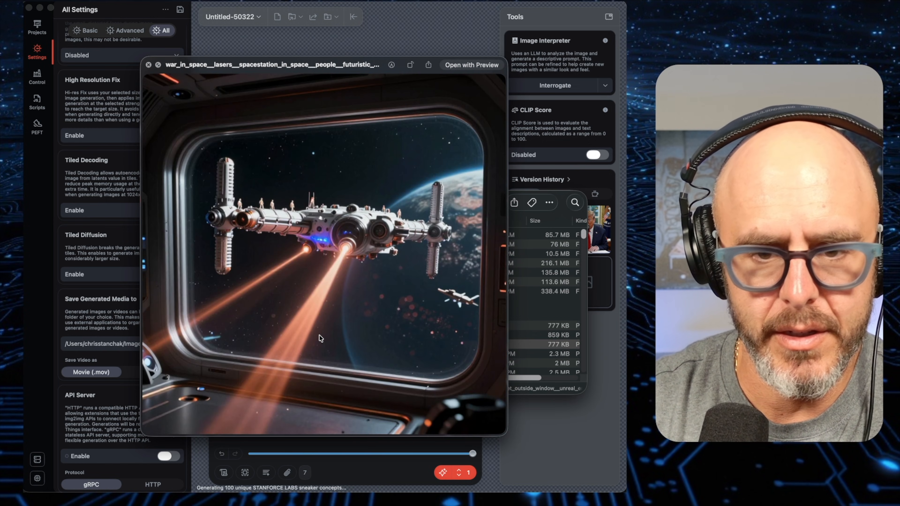
key(space)
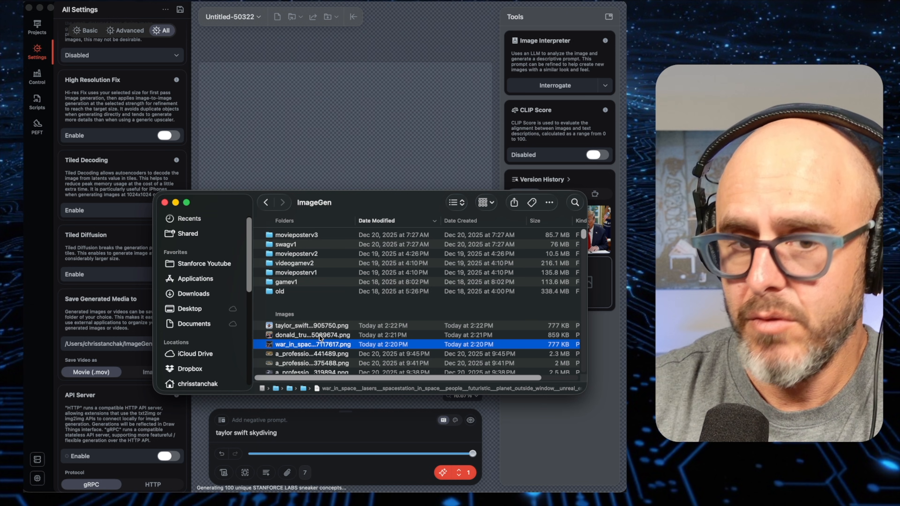
scroll(335, 298, right, 2)
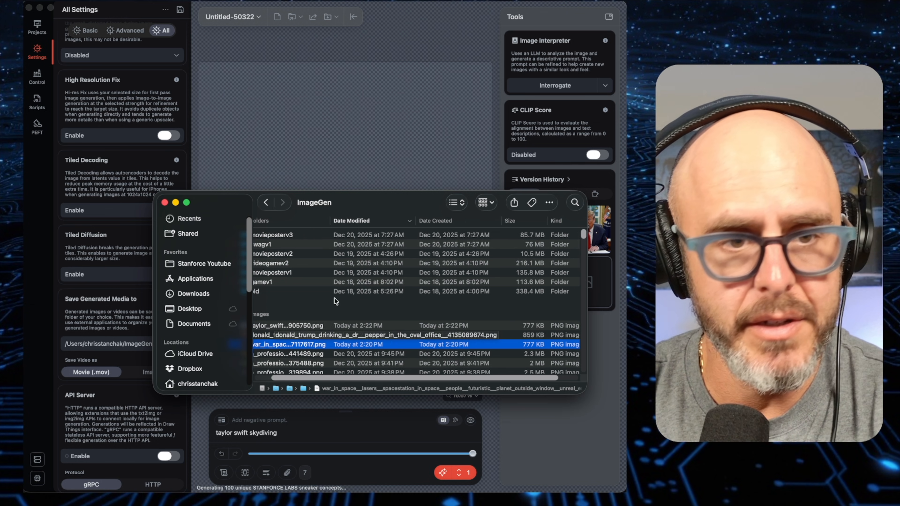
click(309, 61)
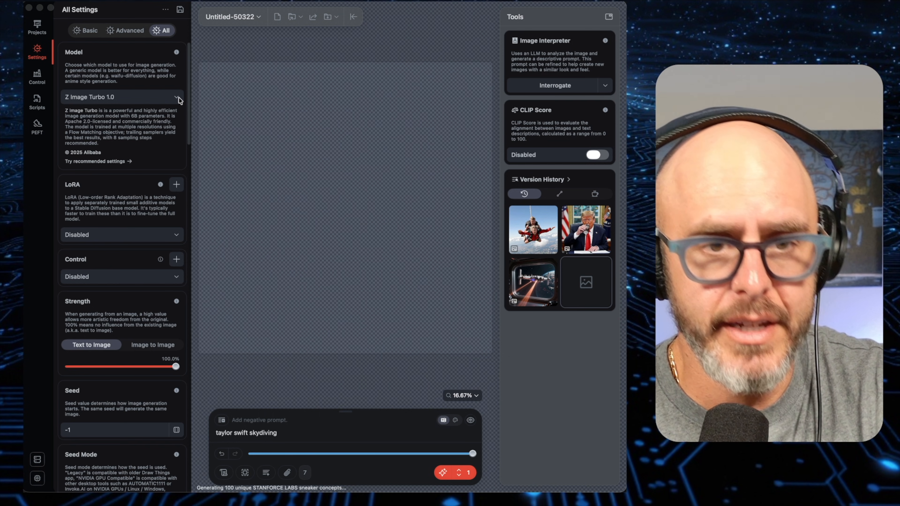
Review the local and official models offered for image generation, keeping Z Image Turbo 1.0.
click(178, 98)
click(179, 98)
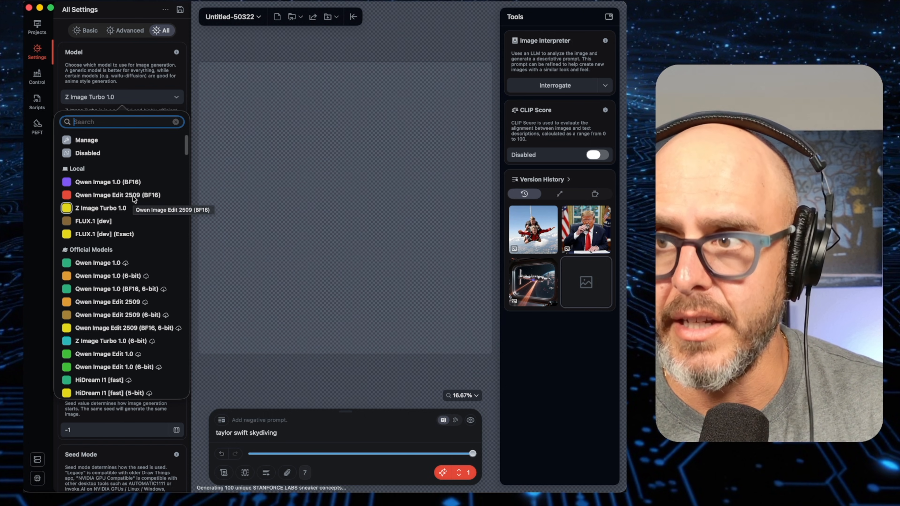
click(169, 98)
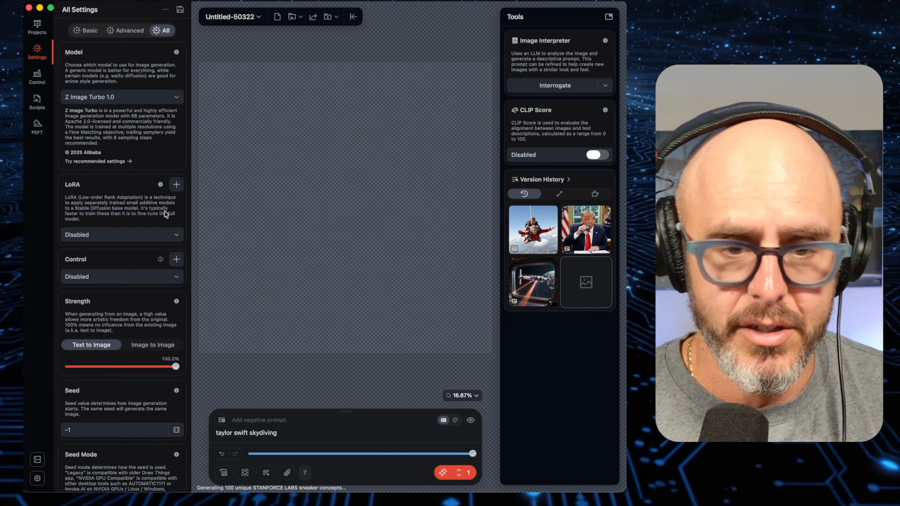
Try PuLID 0.9.1 (FLUX.1 [dev]) as the control, and set the control back to Disabled.
click(176, 276)
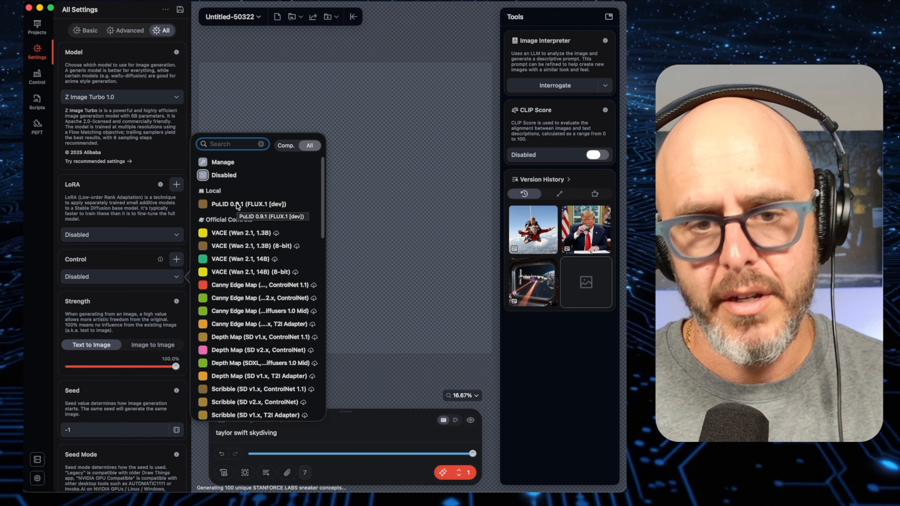
click(236, 203)
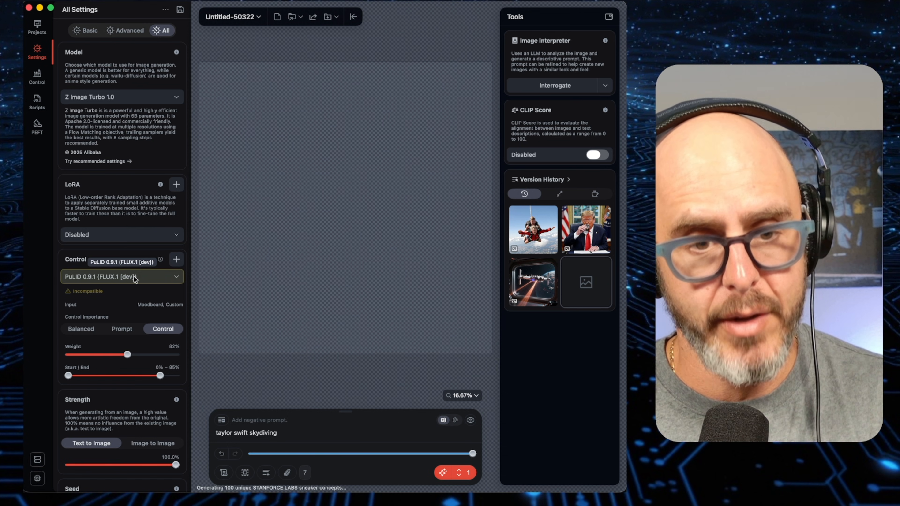
click(133, 276)
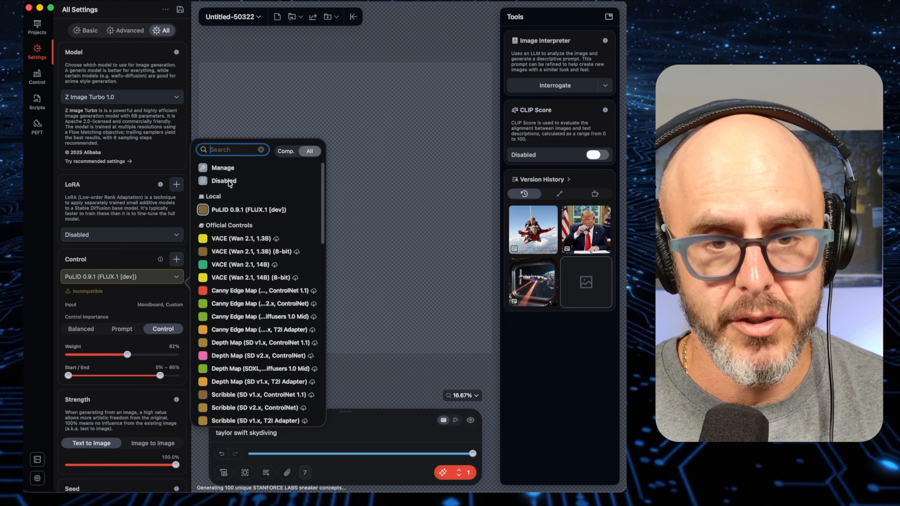
click(228, 181)
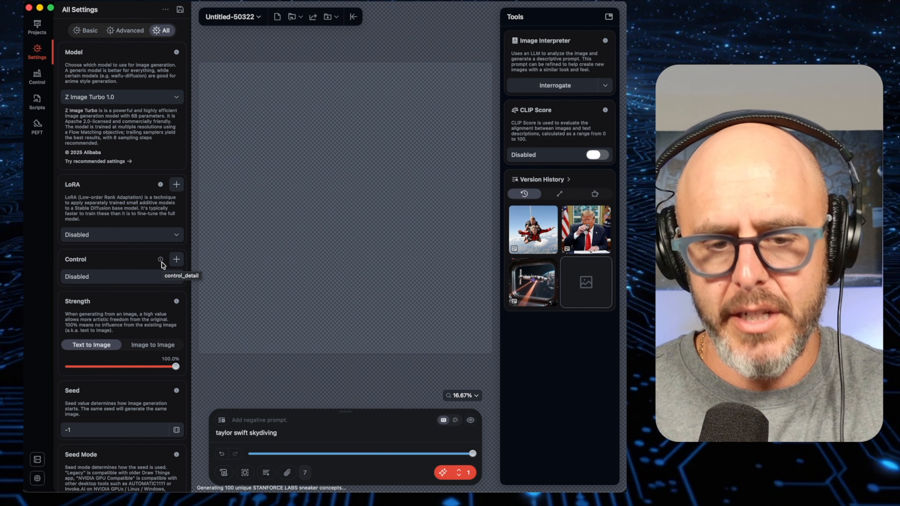
Open the local script movie-poster-4.js from the scripts list.
click(298, 434)
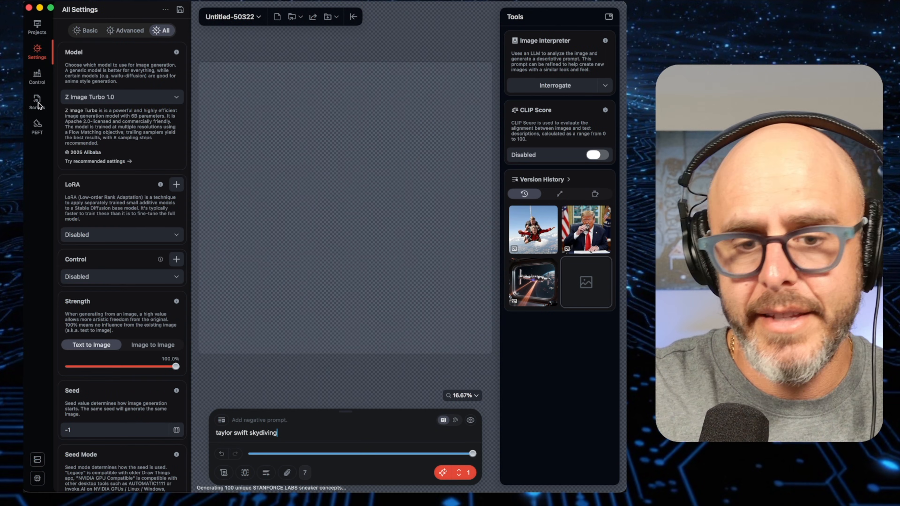
click(37, 103)
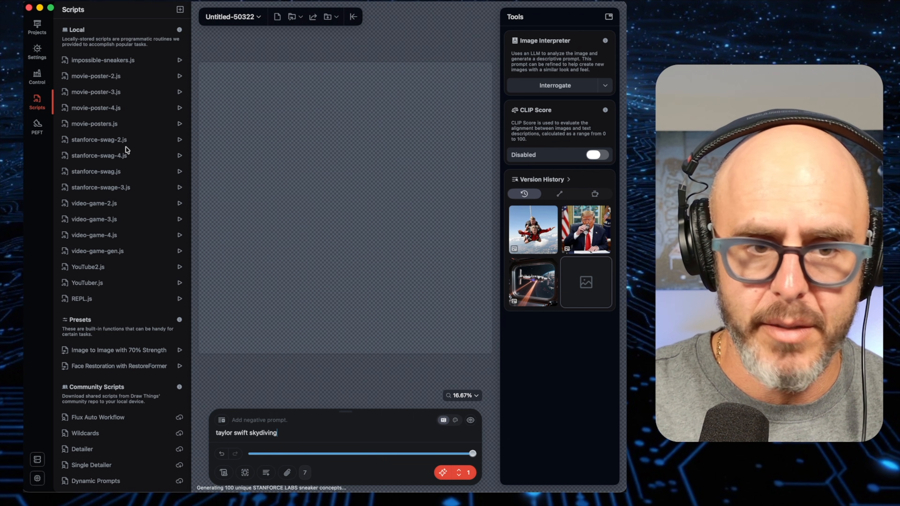
click(118, 108)
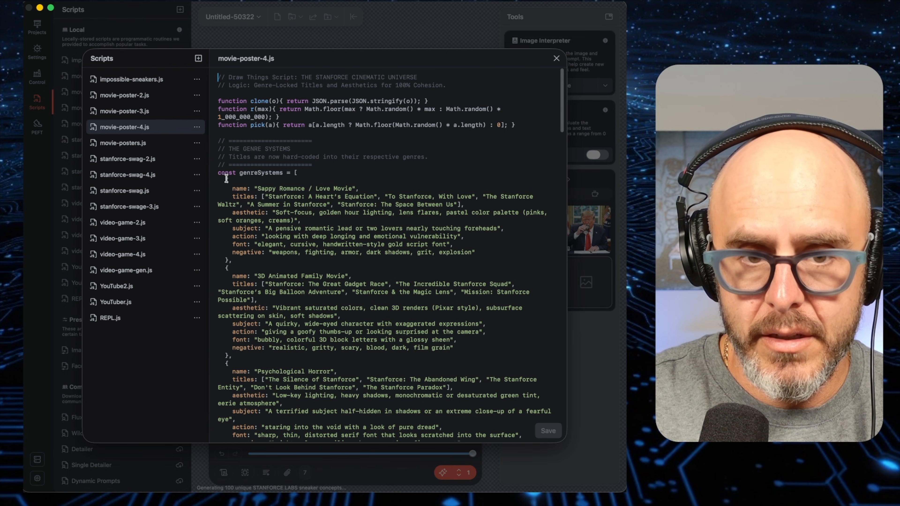
Examine the genreSystems definitions in movie-poster-4.js, including the title lists for the horror, noir and coming-of-age genres.
double_click(250, 173)
click(293, 267)
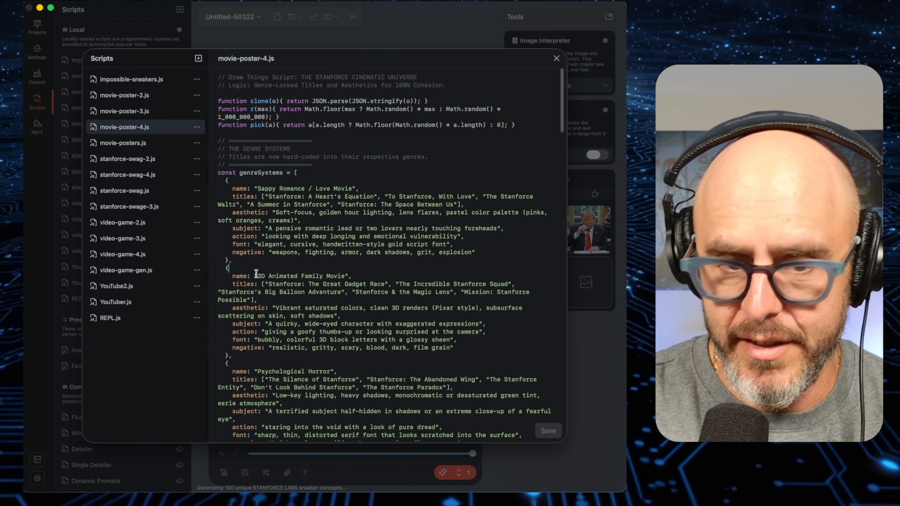
drag(253, 269, 335, 229)
scroll(354, 269, down, 10)
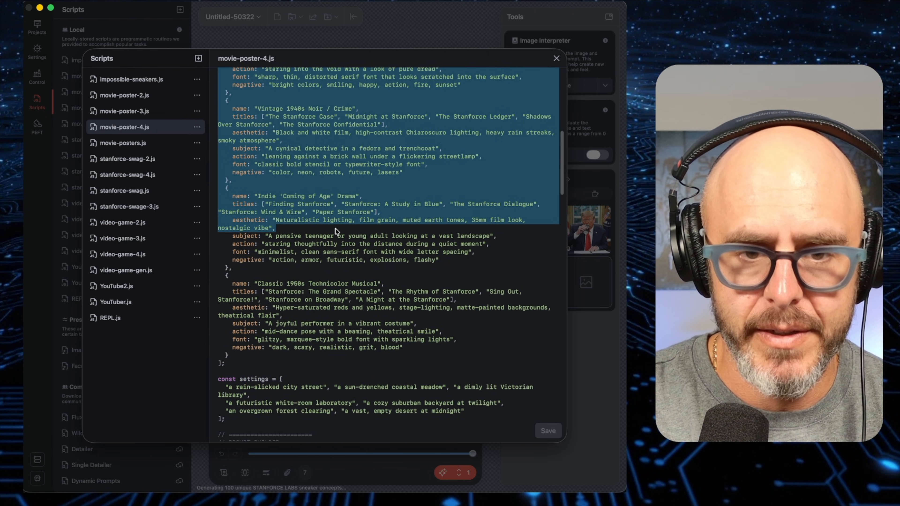
scroll(335, 229, up, 10)
scroll(335, 228, down, 5)
triple_click(296, 187)
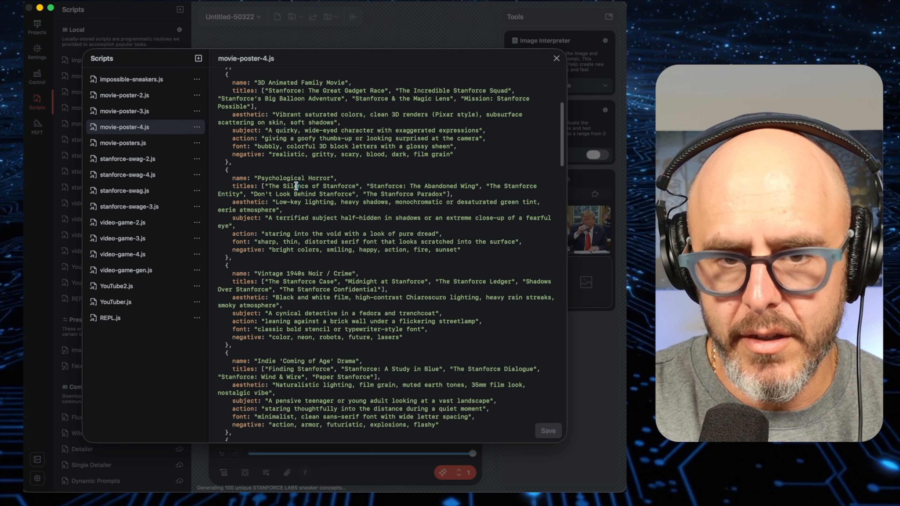
click(297, 203)
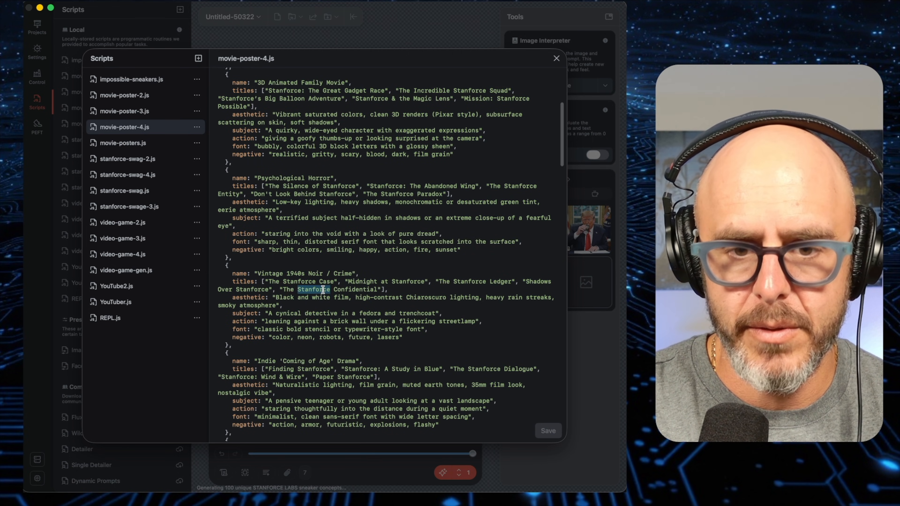
triple_click(323, 289)
scroll(324, 292, down, 5)
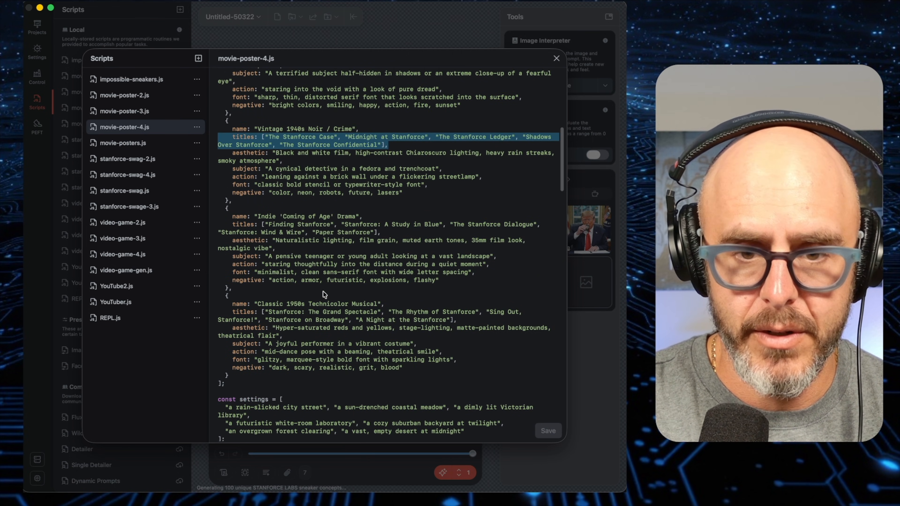
double_click(325, 223)
triple_click(325, 224)
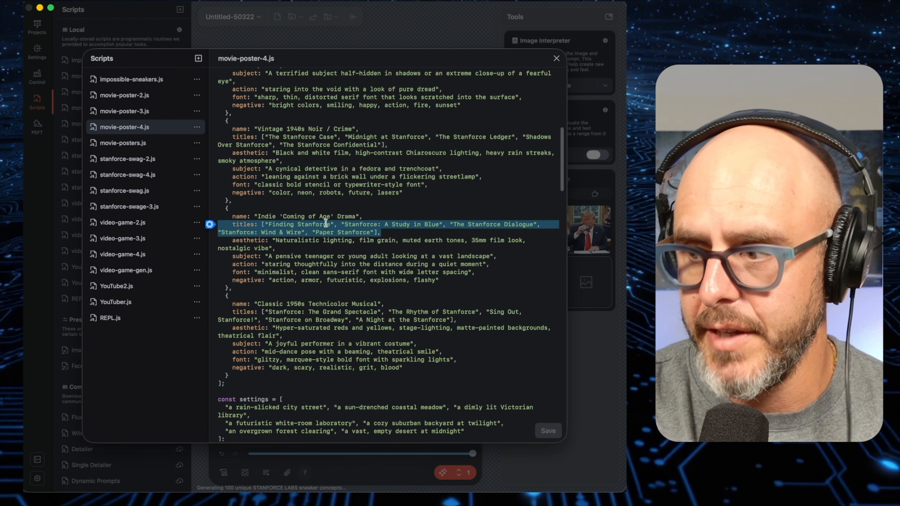
Read through the script's settings list and the buildPrompt function down to the runner section.
scroll(358, 294, down, 8)
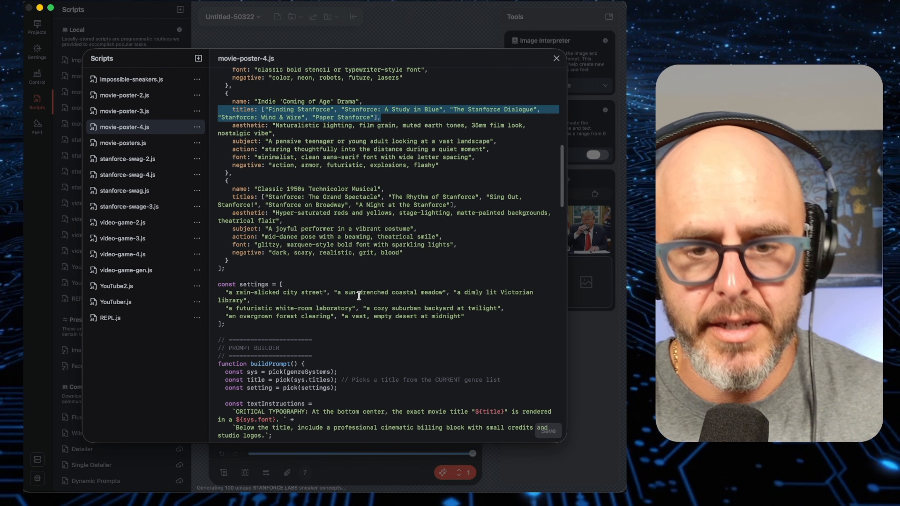
scroll(358, 297, down, 3)
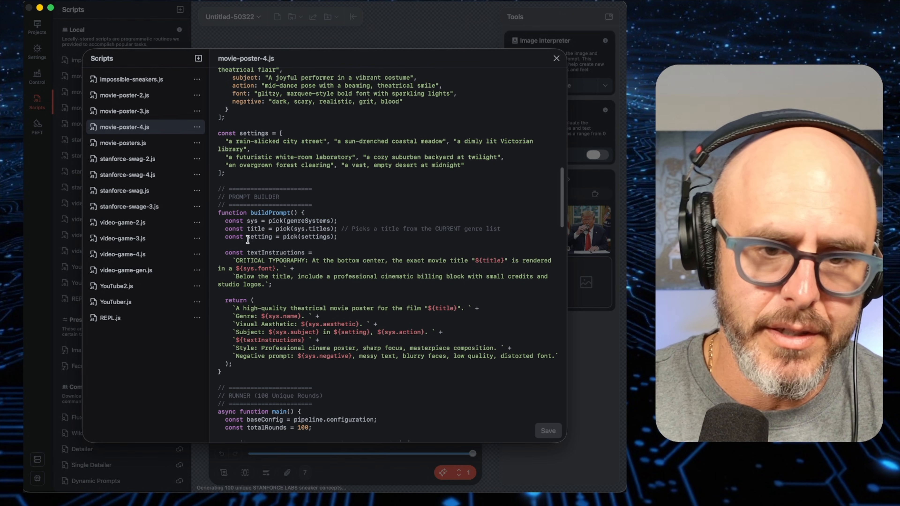
scroll(349, 247, down, 1)
scroll(350, 248, down, 3)
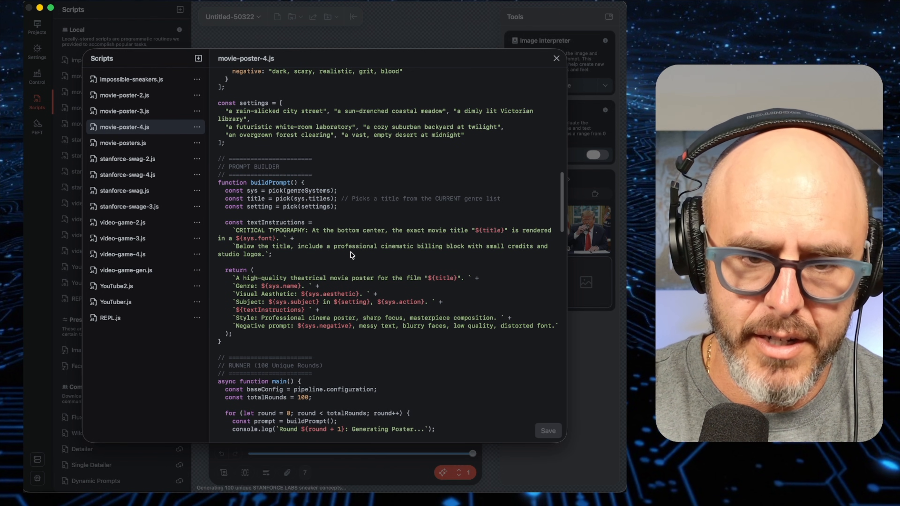
scroll(351, 251, down, 6)
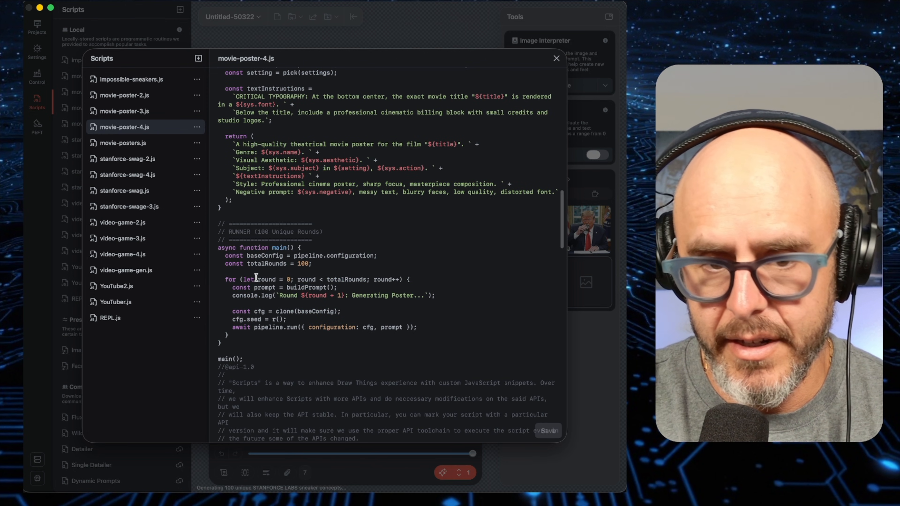
Examine the script's runner section, highlighting the totalRounds value and the round loop, and return to the prompt builder.
drag(252, 338, 218, 226)
click(289, 266)
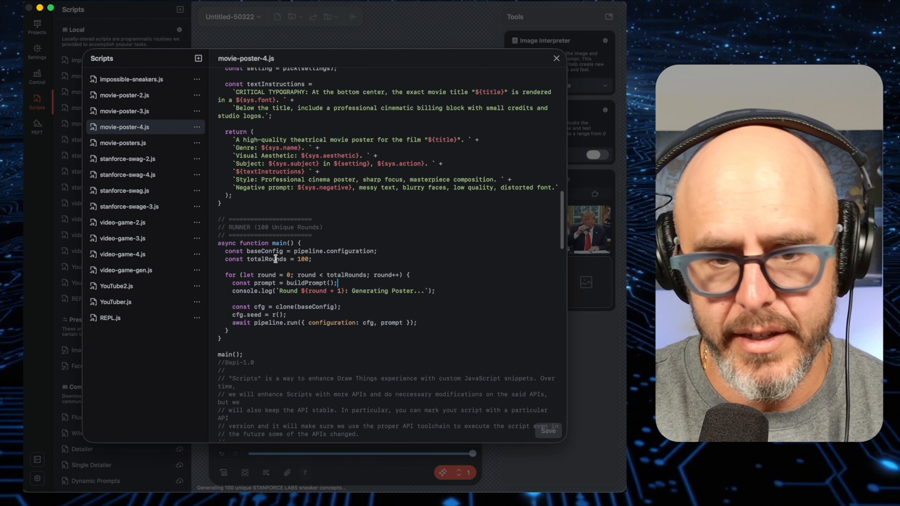
double_click(301, 259)
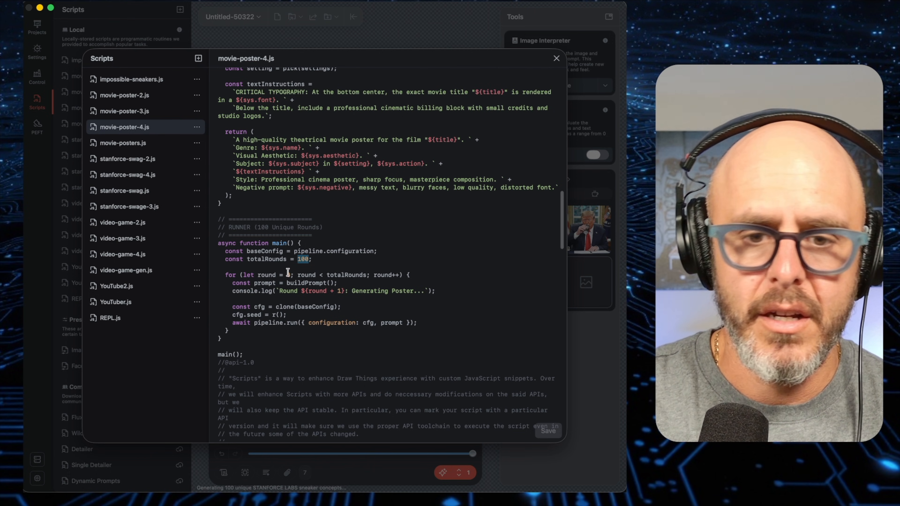
drag(291, 275, 402, 274)
click(419, 274)
key(Down)
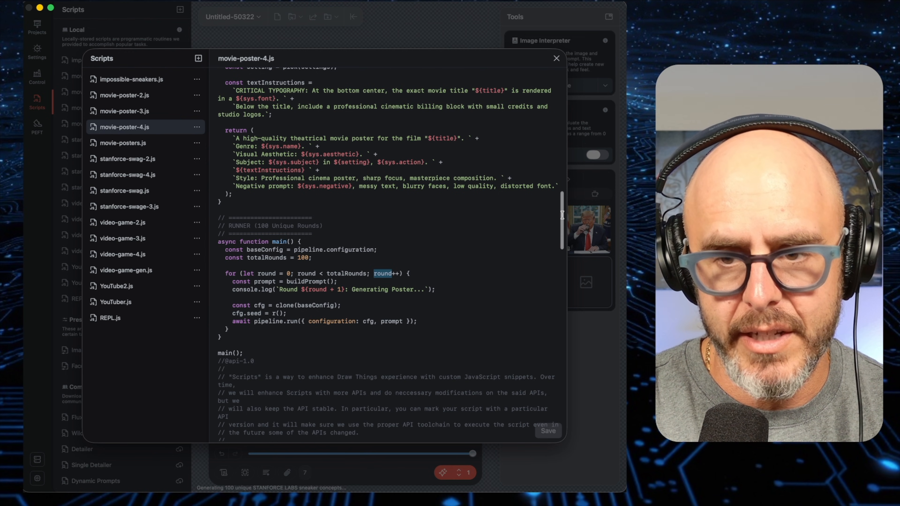
drag(561, 216, 543, 203)
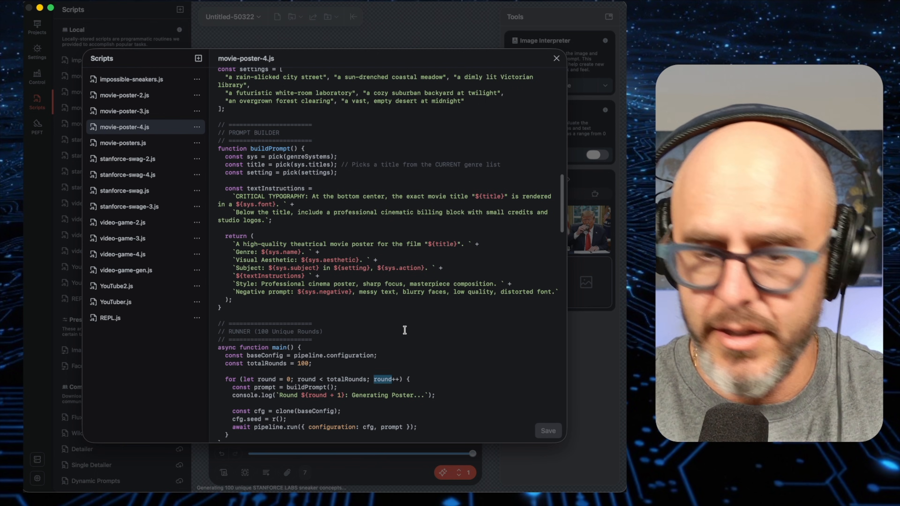
Switch to Finder, open the movieposterv3 folder inside ImageGen, and preview its first poster image.
click(65, 473)
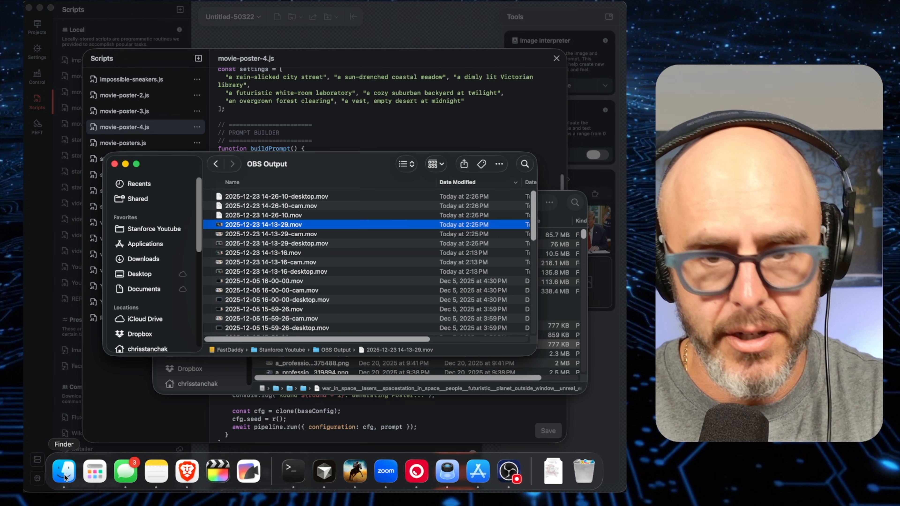
click(551, 201)
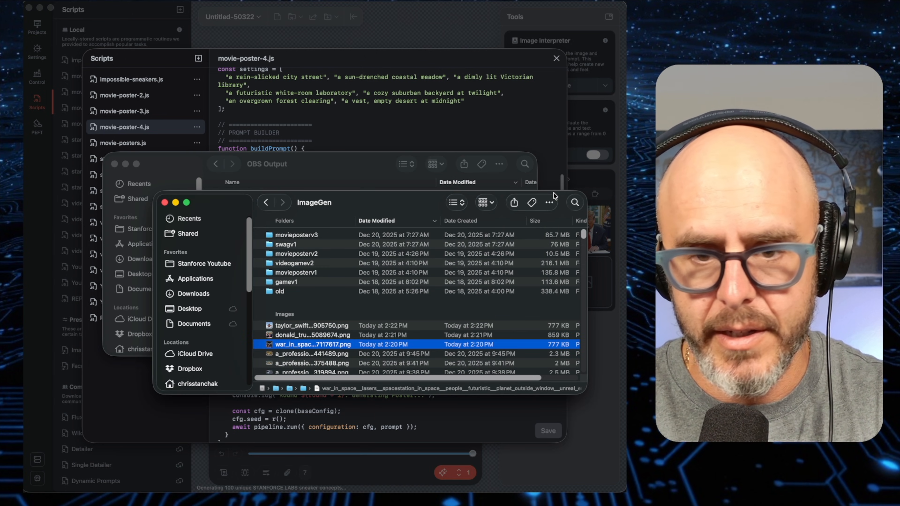
double_click(307, 236)
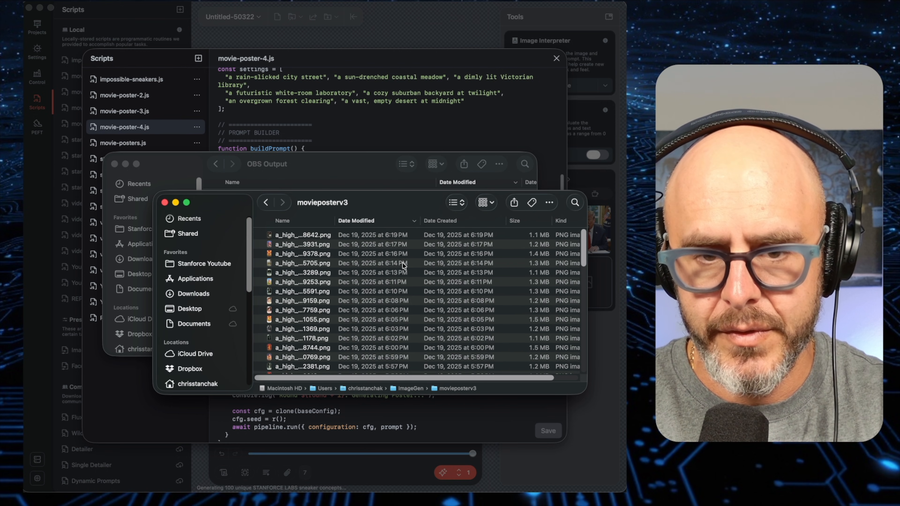
click(312, 235)
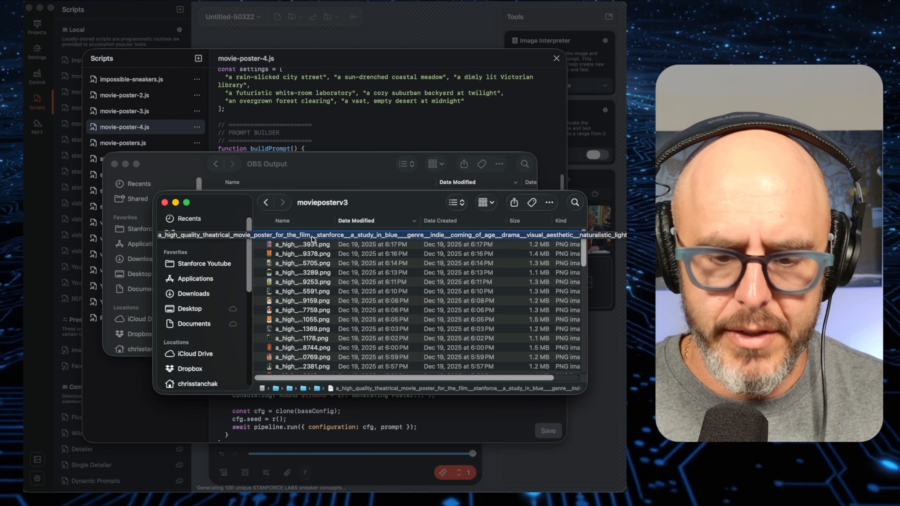
key(space)
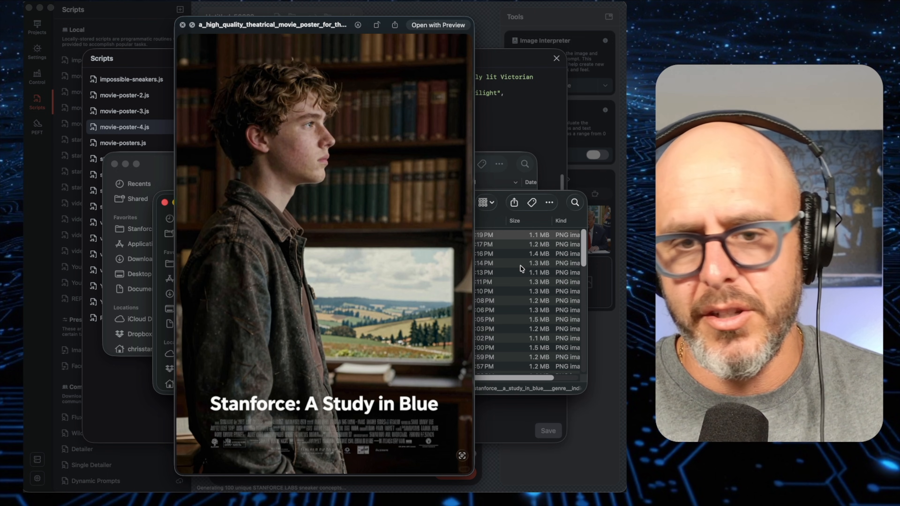
Browse through the generated poster images in movieposterv3 one after another, close the preview and return to the ImageGen folder.
key(Down)
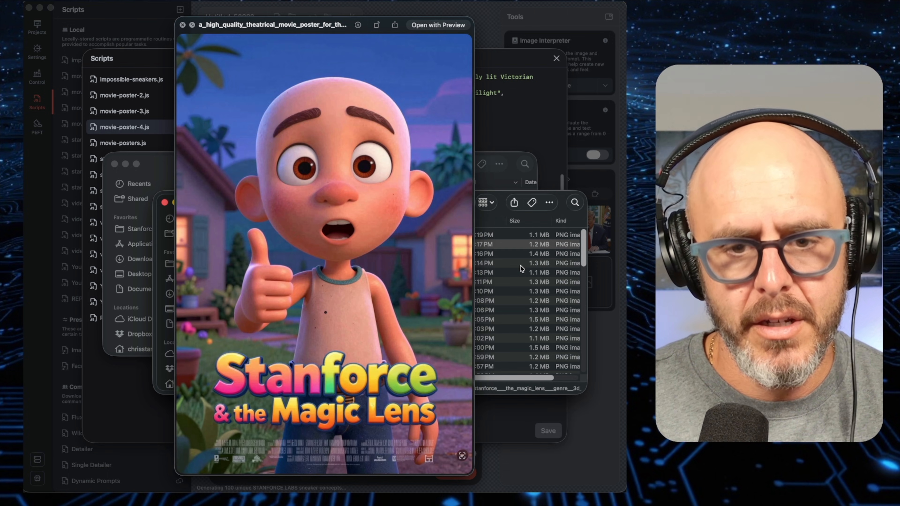
key(Down)
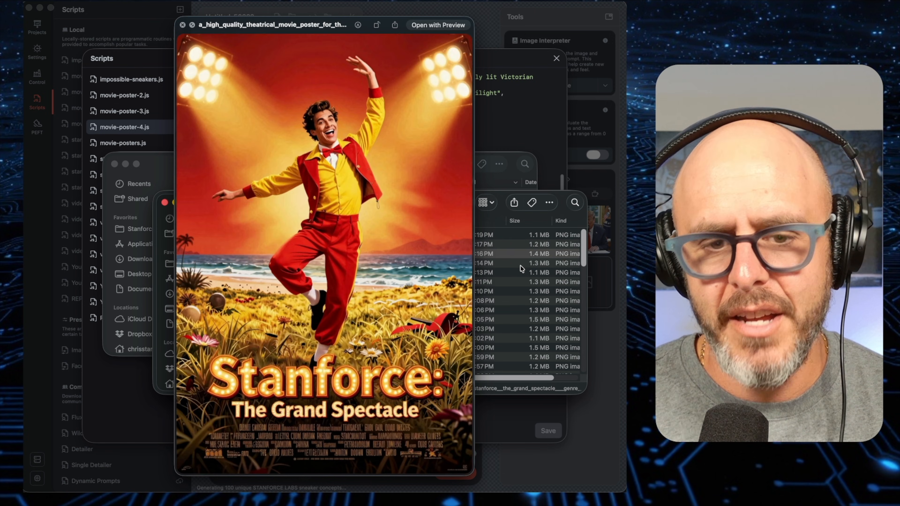
key(Down)
key(Down)
key(Down)
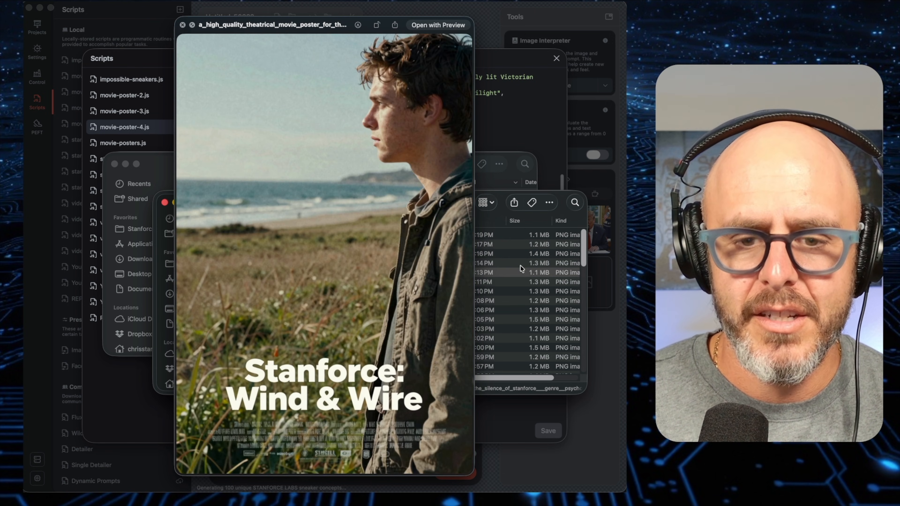
key(Down)
key(Down)
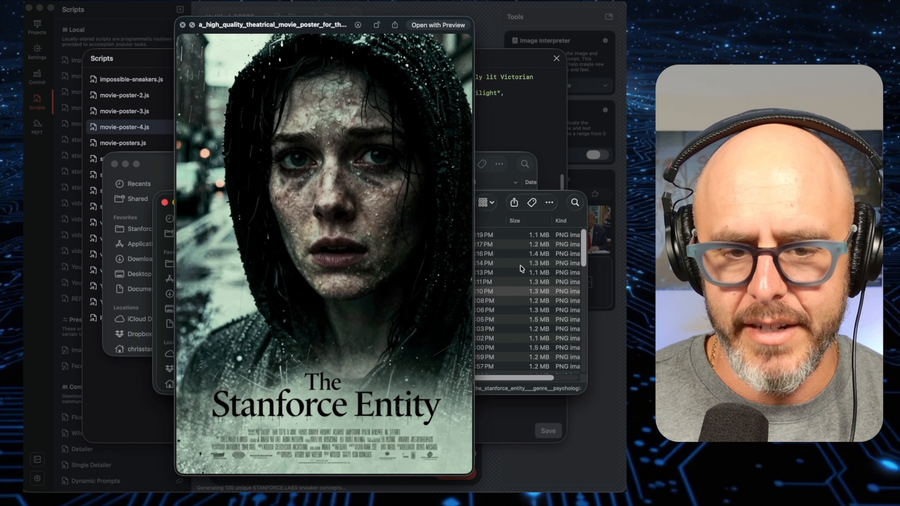
key(Down)
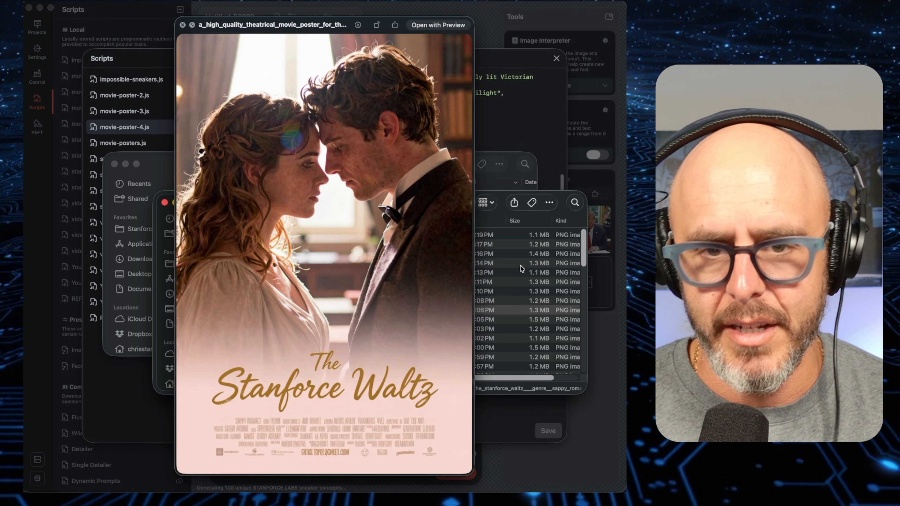
key(Down)
key(Down)
key(Down)
key(Down)
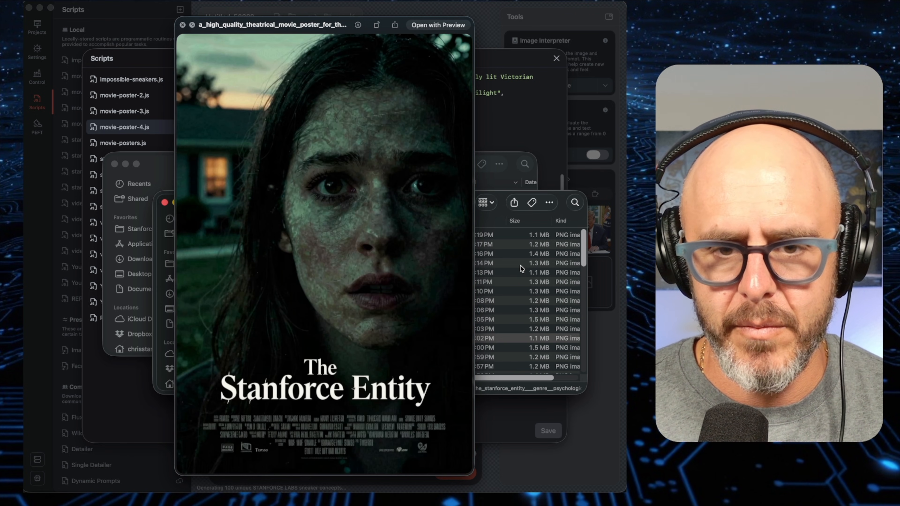
key(Down)
key(Down)
key(Down)
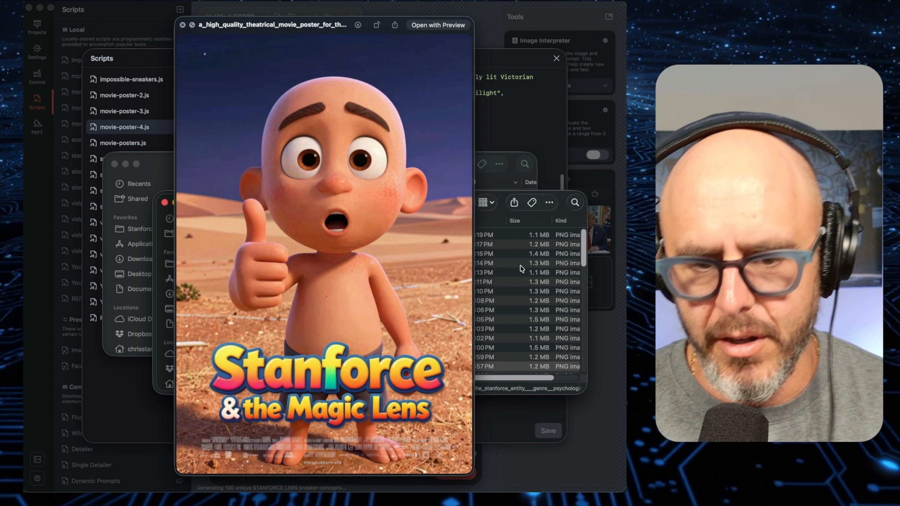
key(Down)
key(Down)
key(Down)
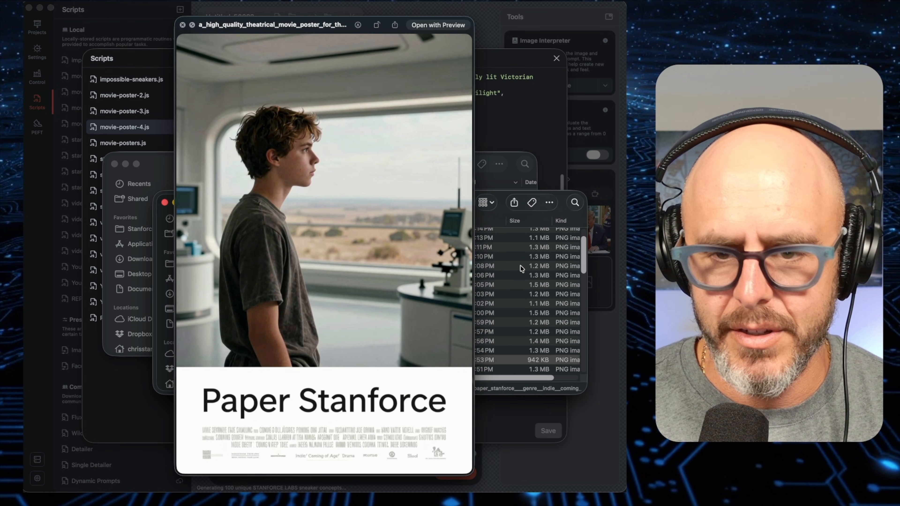
key(Down)
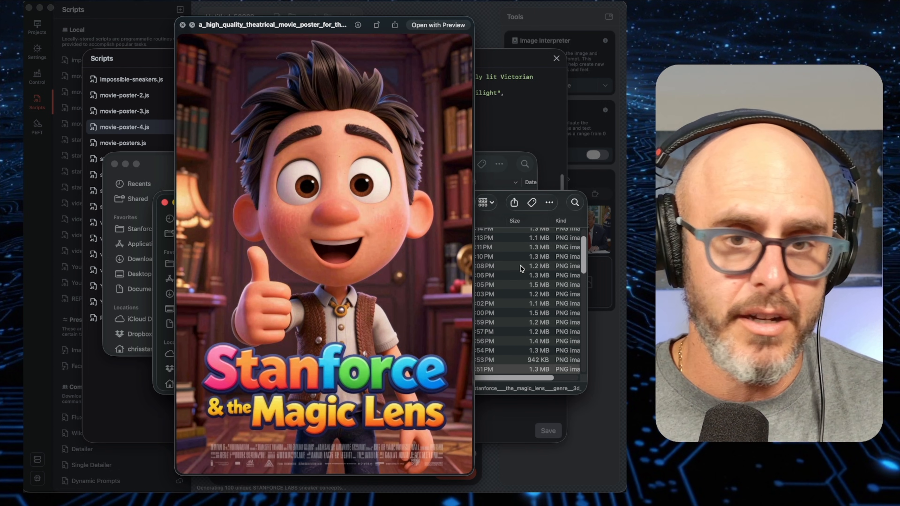
key(Down)
key(Down)
key(Down)
key(Down)
key(Down)
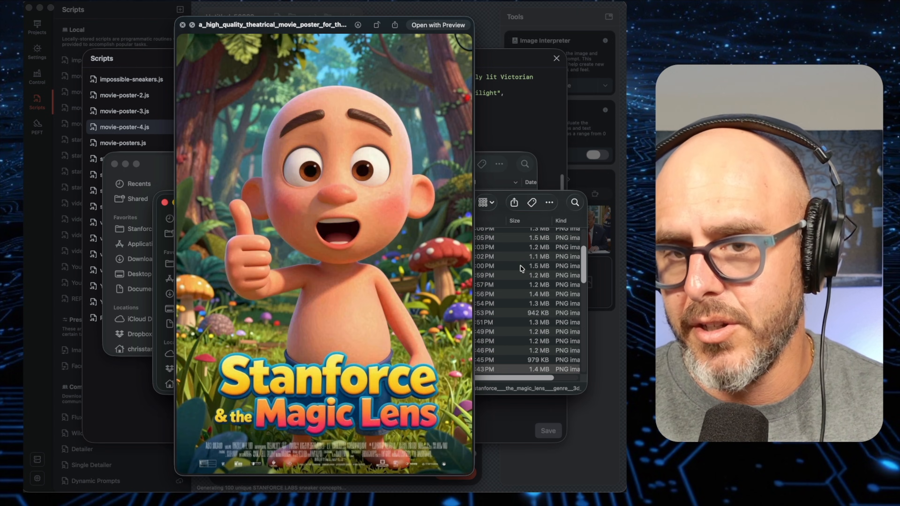
key(Down)
key(Down)
key(Down)
key(Down)
key(Down)
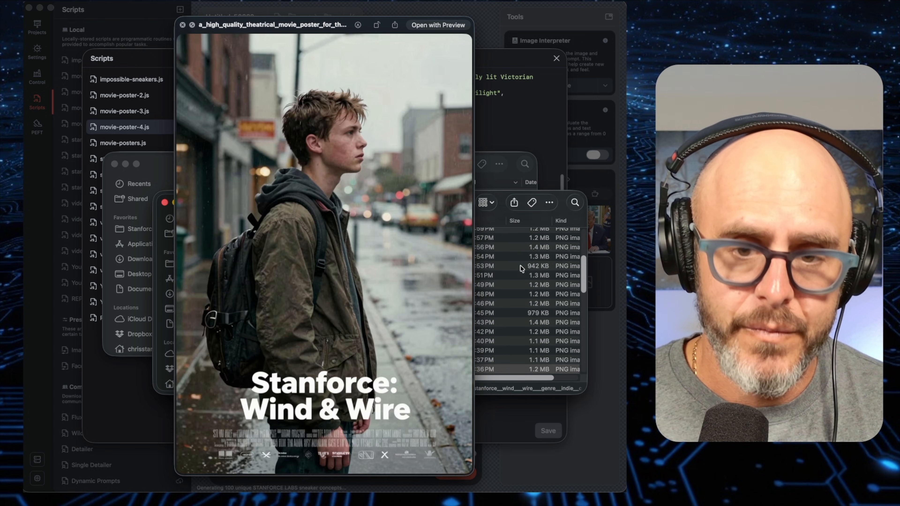
key(Down)
key(Down)
key(Down)
key(Down)
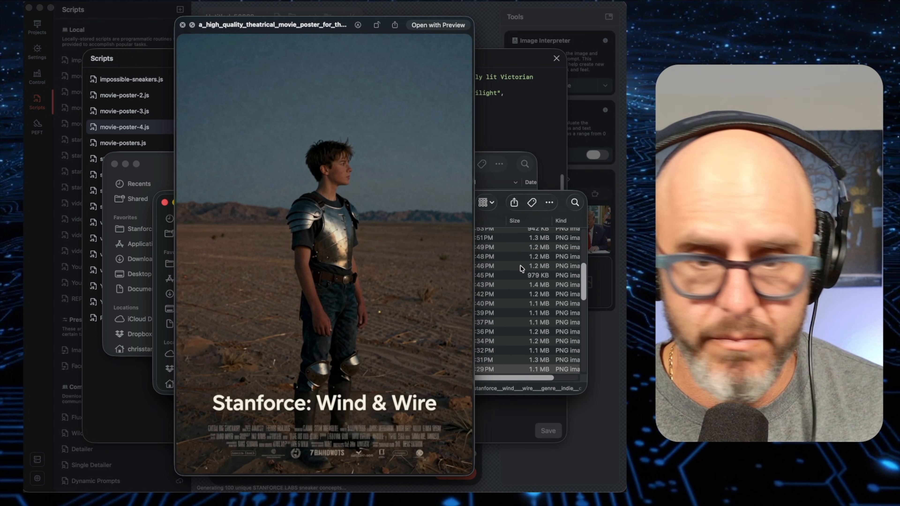
key(Down)
key(Down)
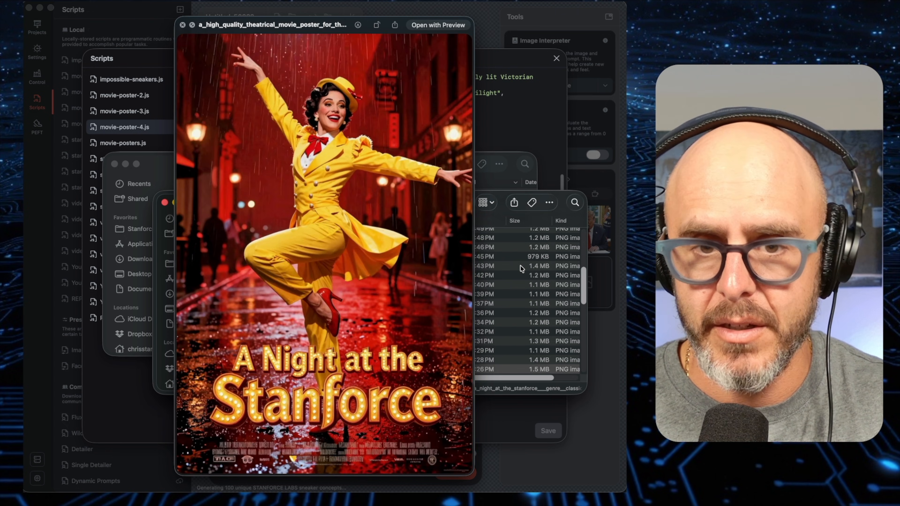
key(Down)
key(space)
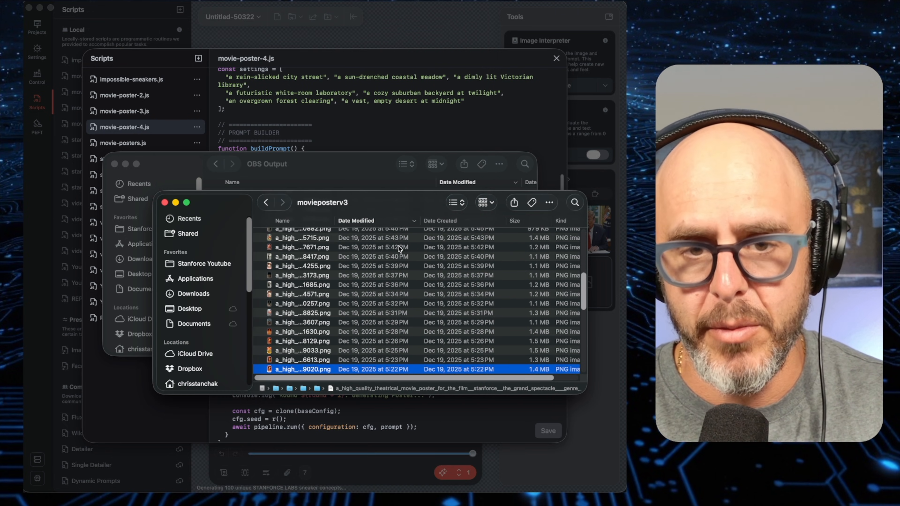
click(266, 202)
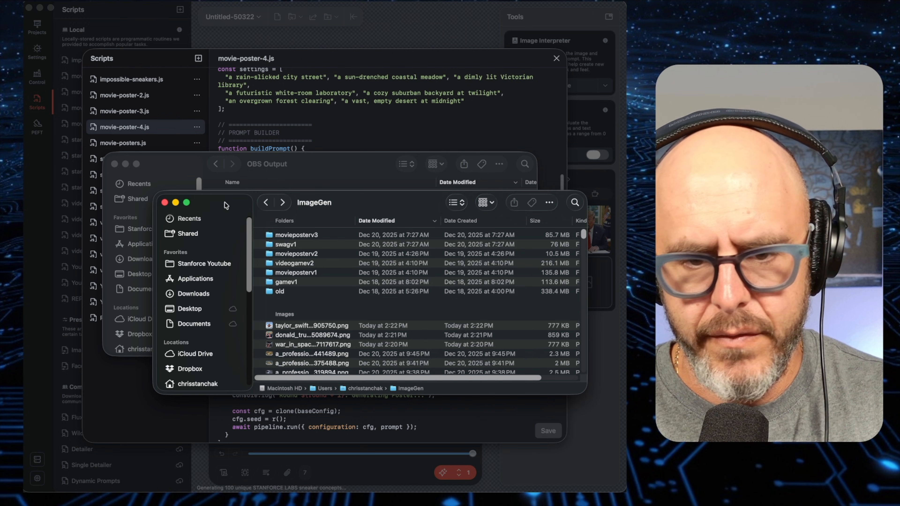
Switch back to Draw Things, open the video-game-4.js script and read through its scenarios down to the runner section.
click(365, 115)
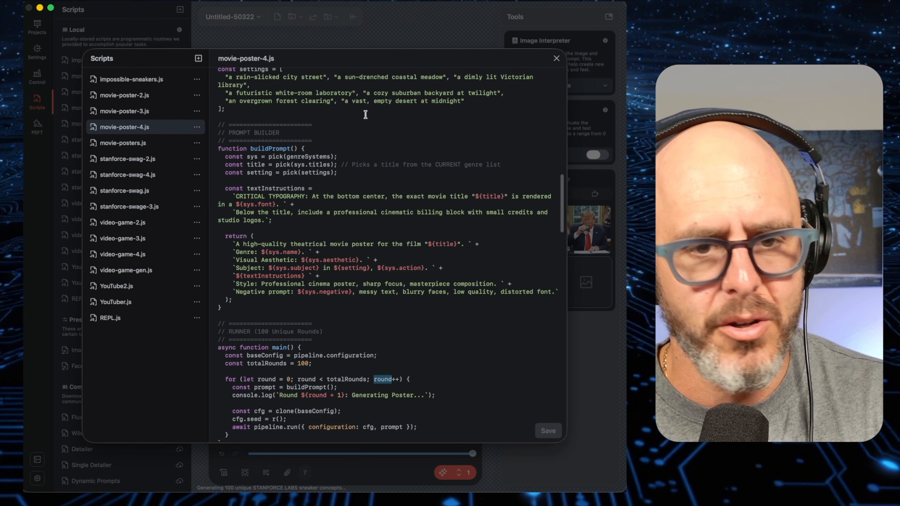
click(145, 256)
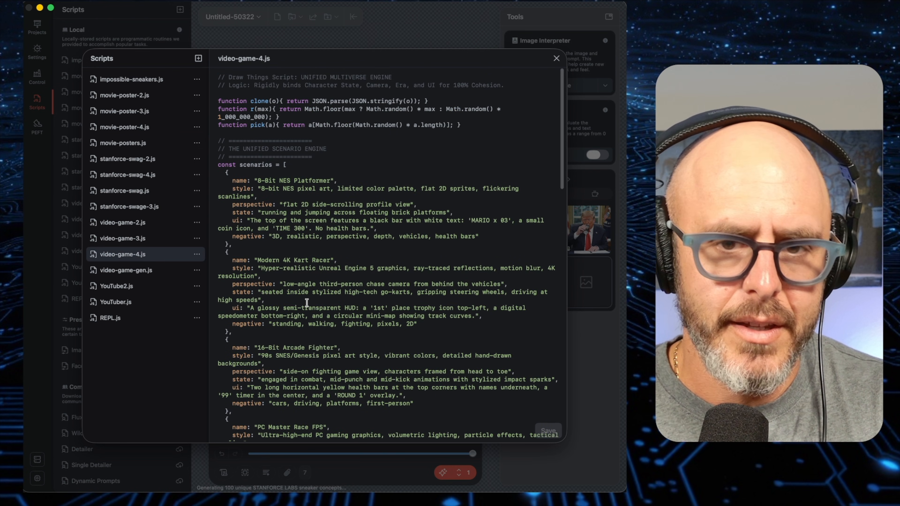
scroll(307, 302, down, 5)
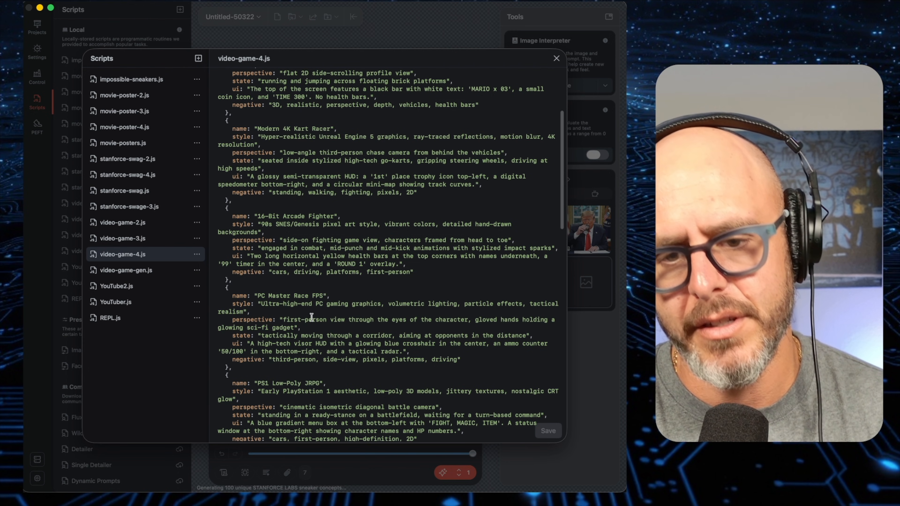
scroll(299, 356, down, 5)
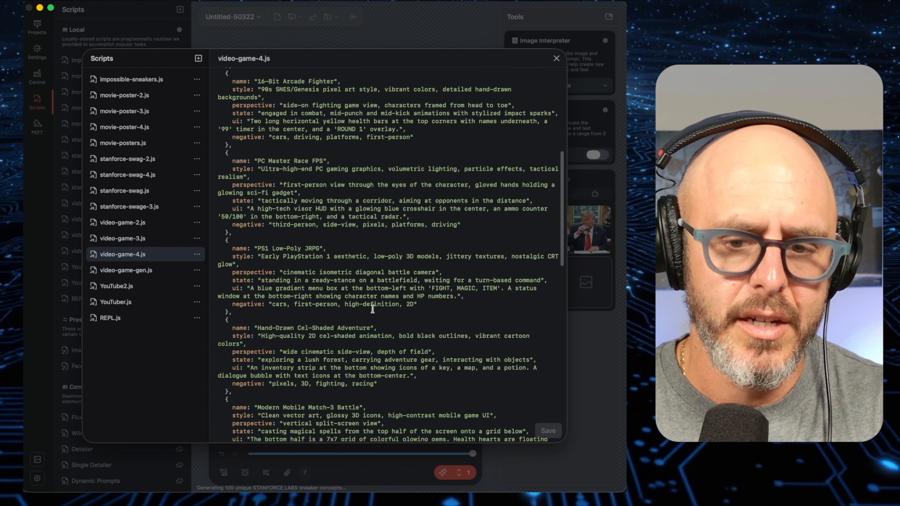
scroll(372, 309, down, 15)
scroll(383, 361, down, 5)
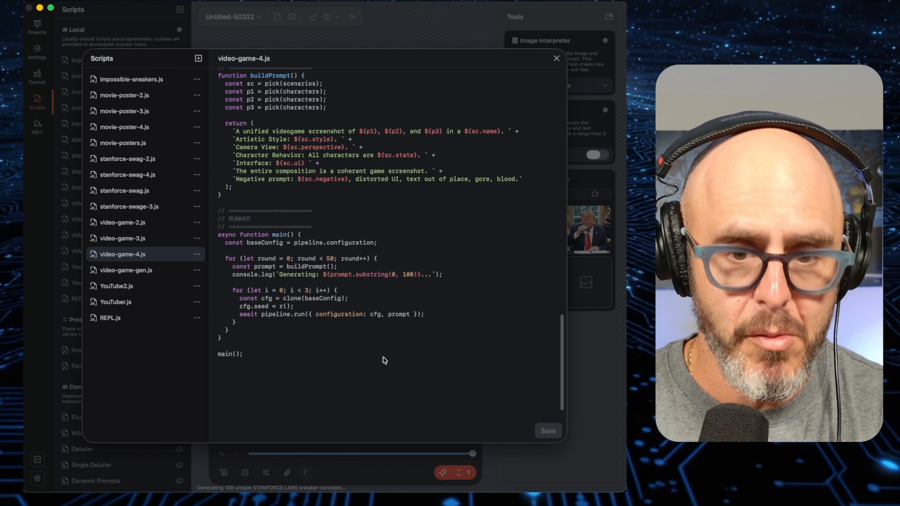
Review video-game-4.js again from its beginning, examining the scenario definitions, the characters list and the buildPrompt function.
scroll(382, 361, up, 20)
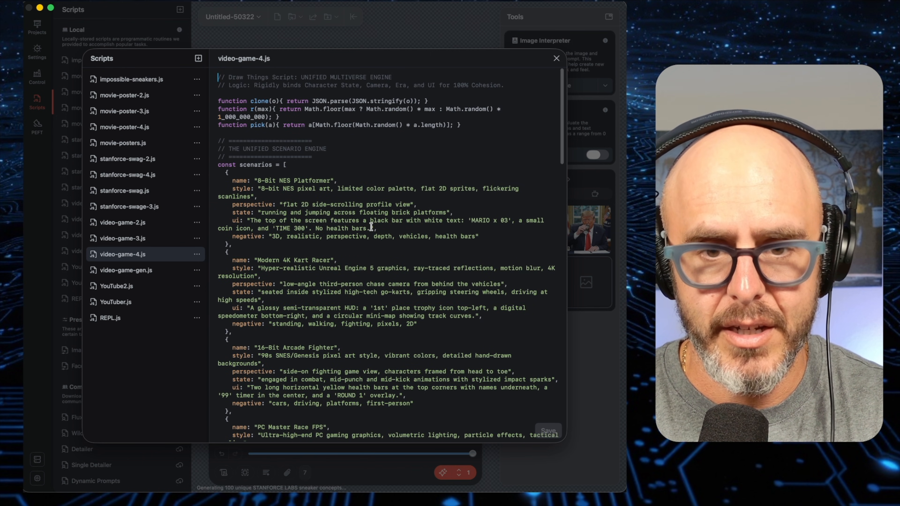
scroll(397, 295, down, 8)
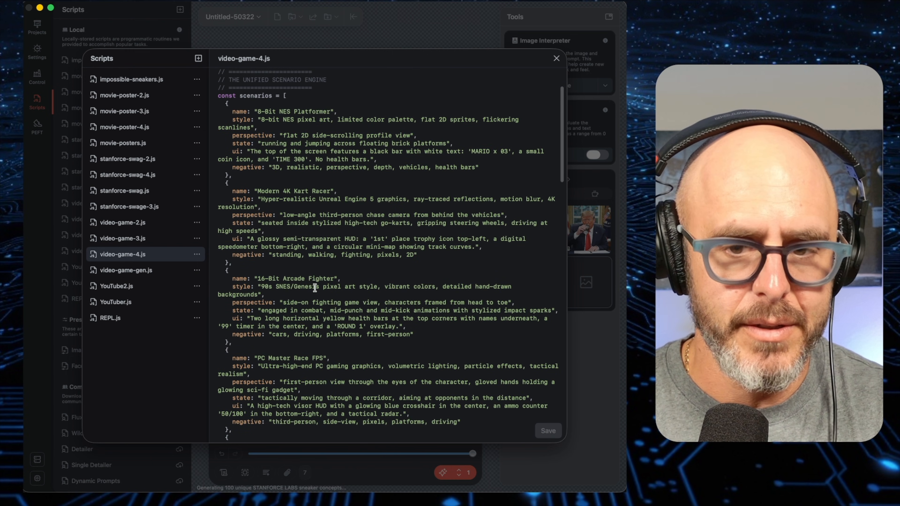
scroll(387, 310, down, 14)
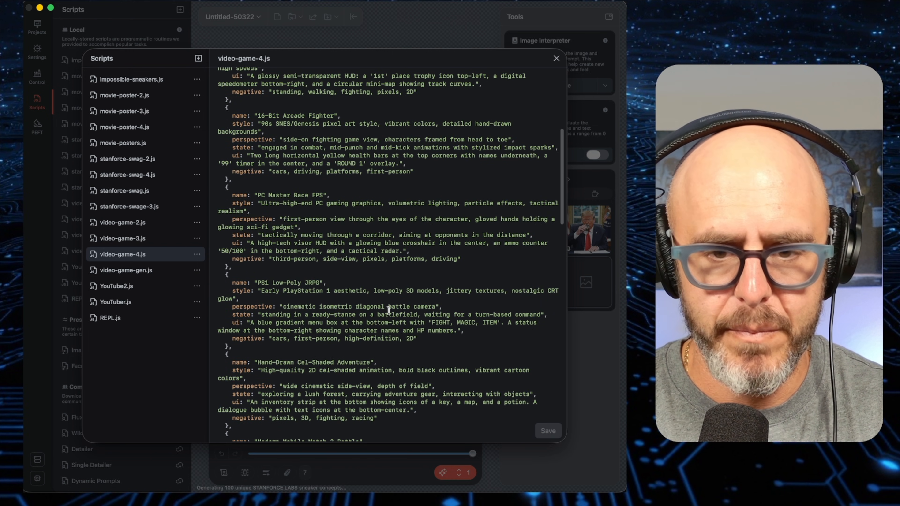
scroll(385, 312, down, 5)
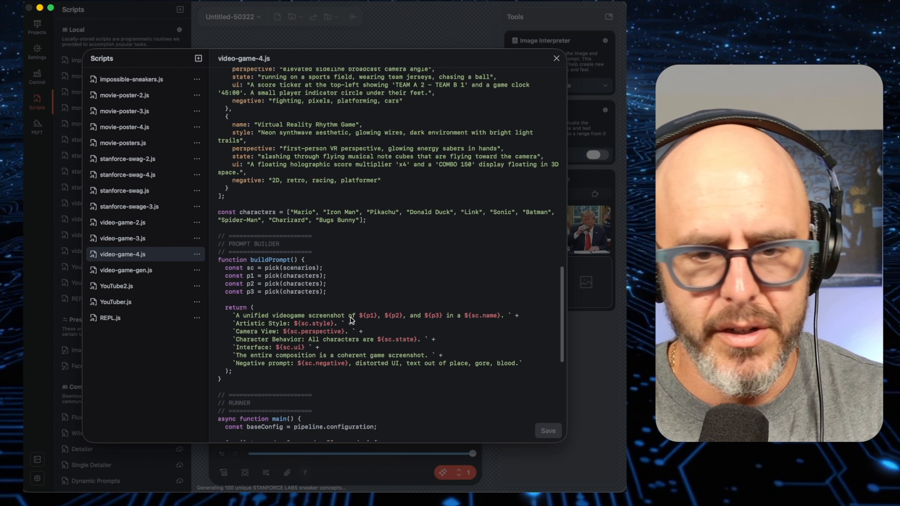
Switch to Finder, open the videogamev2 folder inside ImageGen, and preview its first image.
key(super+Tab)
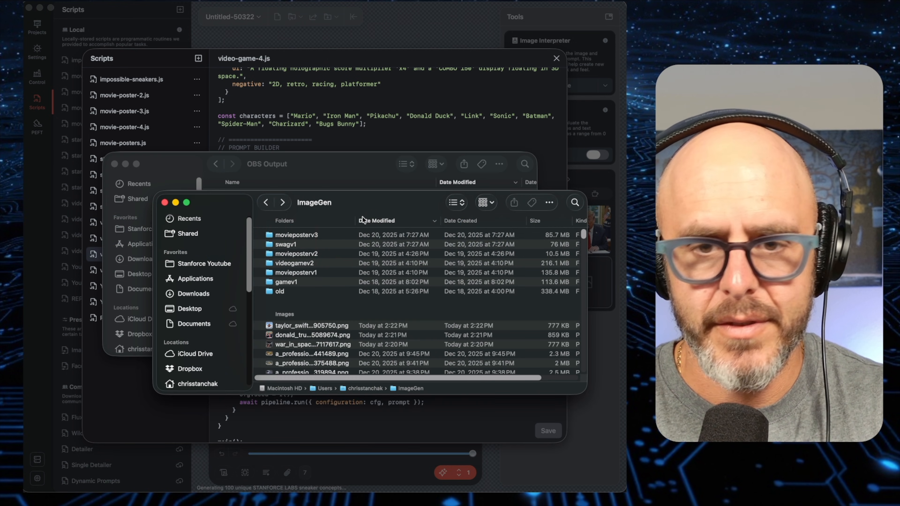
double_click(309, 263)
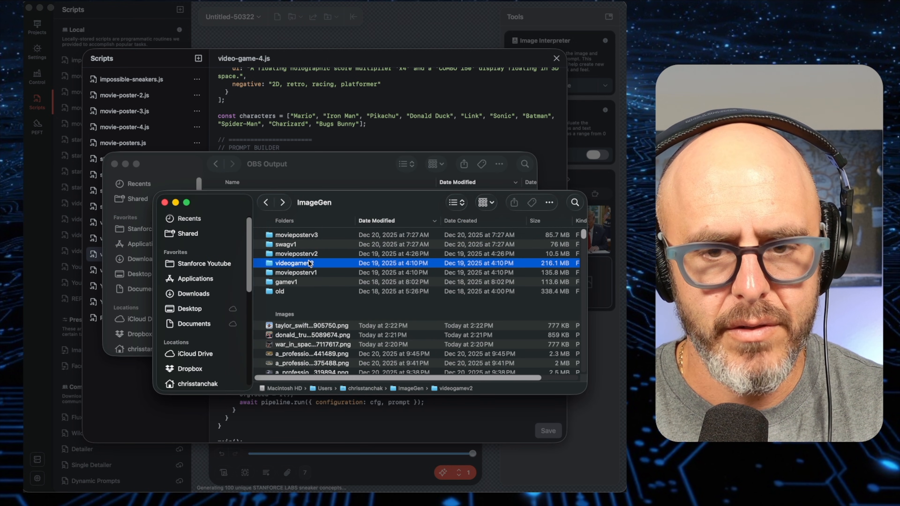
click(339, 235)
key(space)
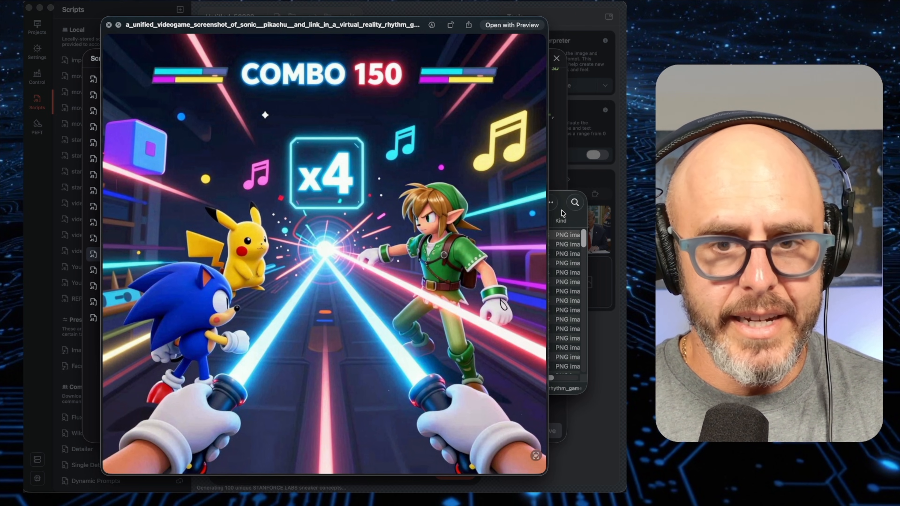
Browse through the generated video game screenshots in videogamev2, close the preview and return to the ImageGen folder.
key(Down)
key(Down)
key(Down)
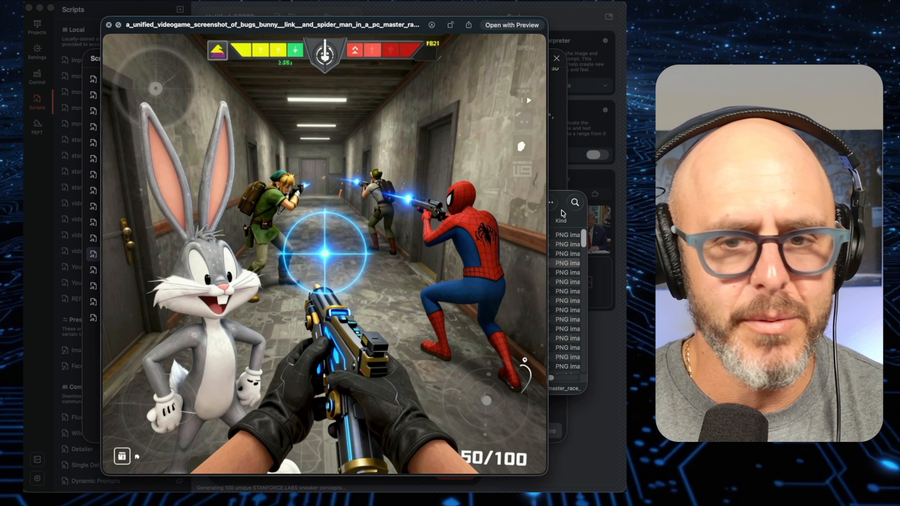
key(Down)
key(Down)
key(Down)
key(Down)
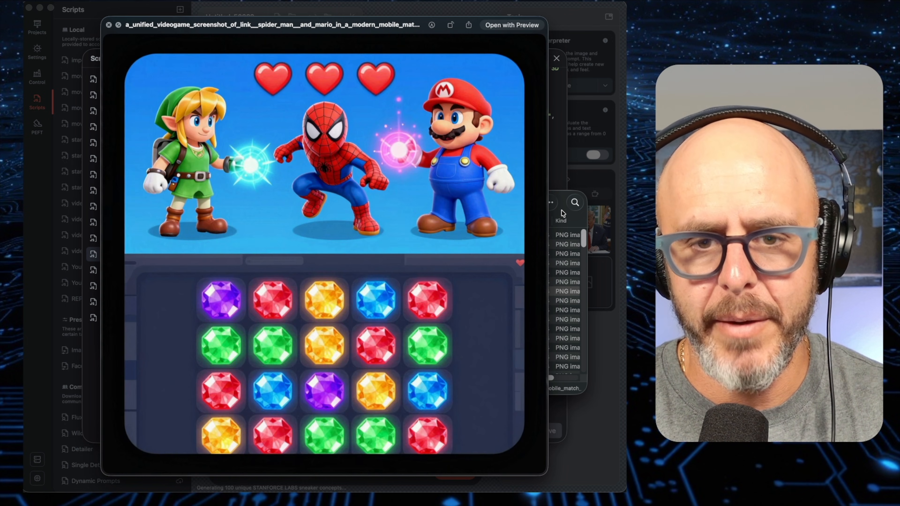
key(Down)
key(Down)
key(Down)
key(Down)
key(Down)
key(Down)
key(Down)
key(Down)
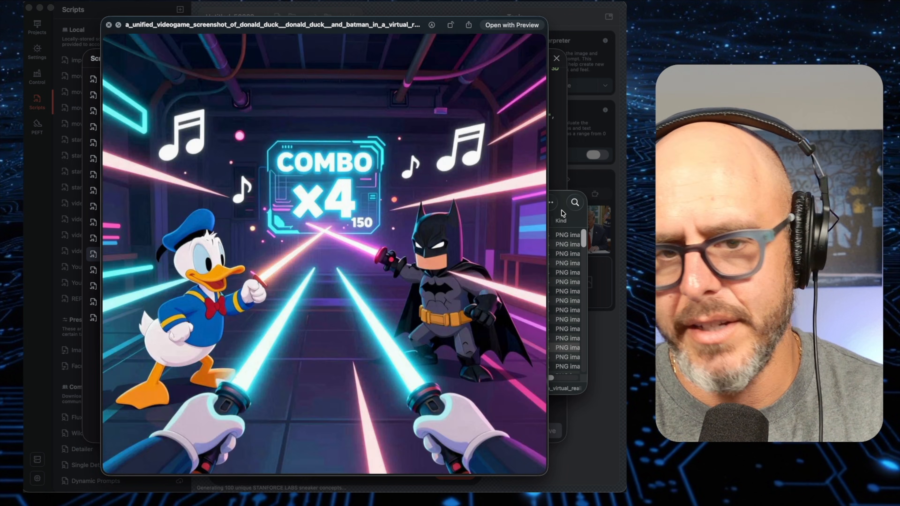
key(Down)
key(Down)
key(Down)
key(Down)
key(Down)
key(Down)
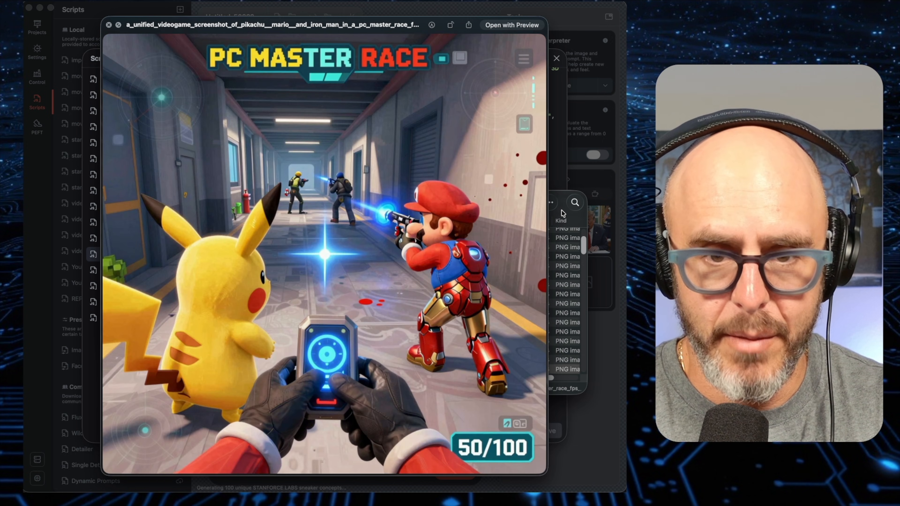
key(Down)
key(Down)
key(Down)
key(Down)
key(Down)
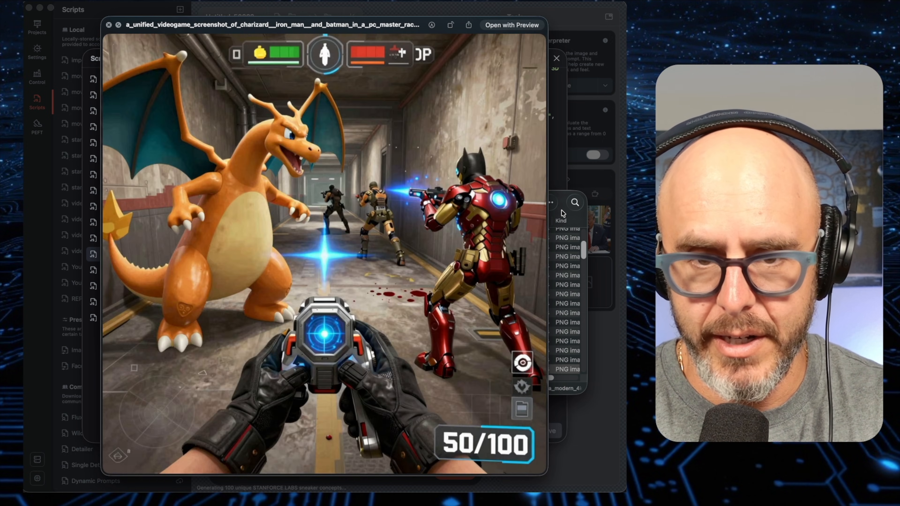
key(Down)
key(Down)
key(Down)
key(Down)
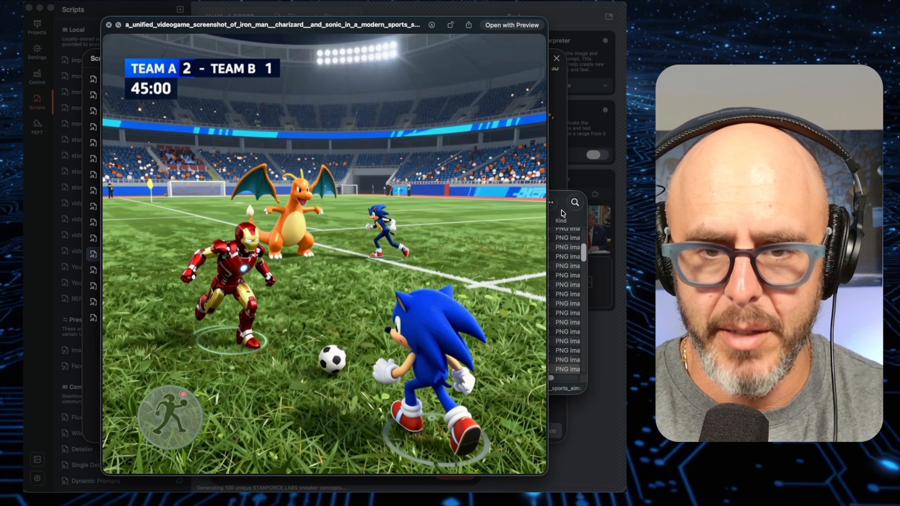
key(space)
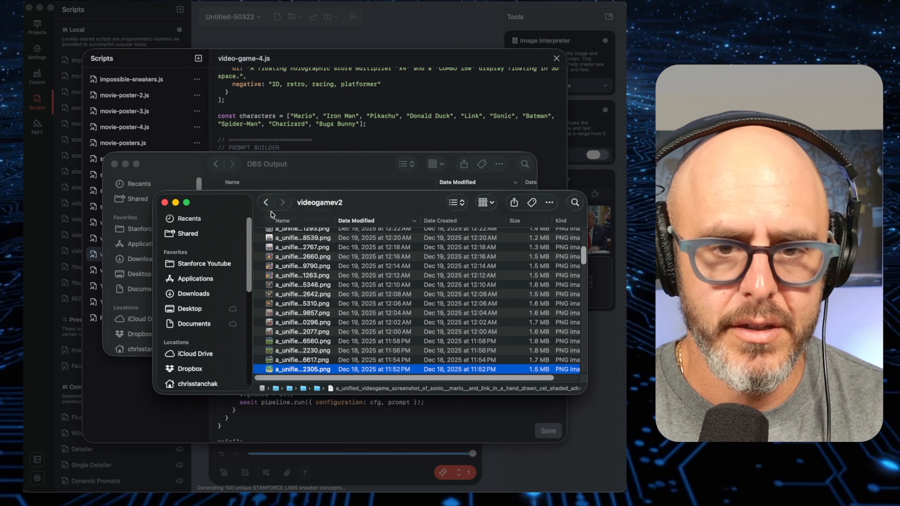
click(266, 203)
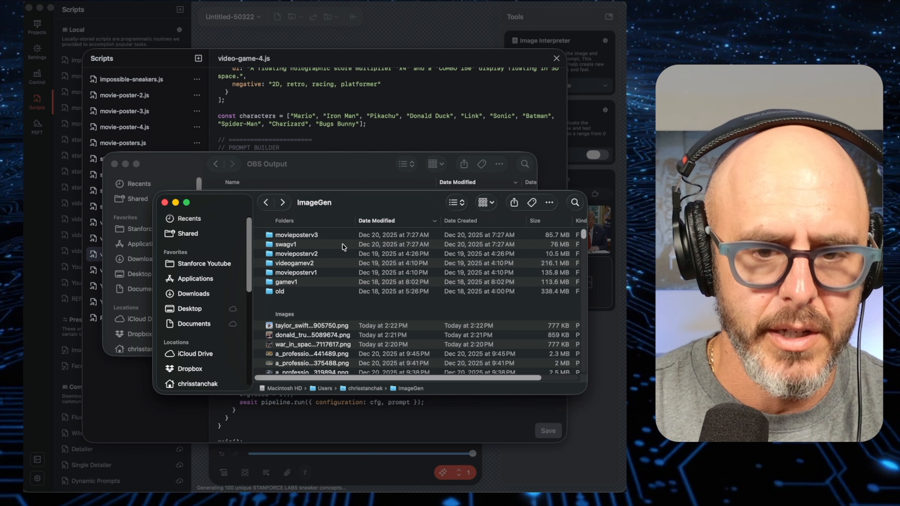
Check the script editor briefly, return to Finder's ImageGen folder and preview the oldest image at the end of the file list.
scroll(339, 269, down, 3)
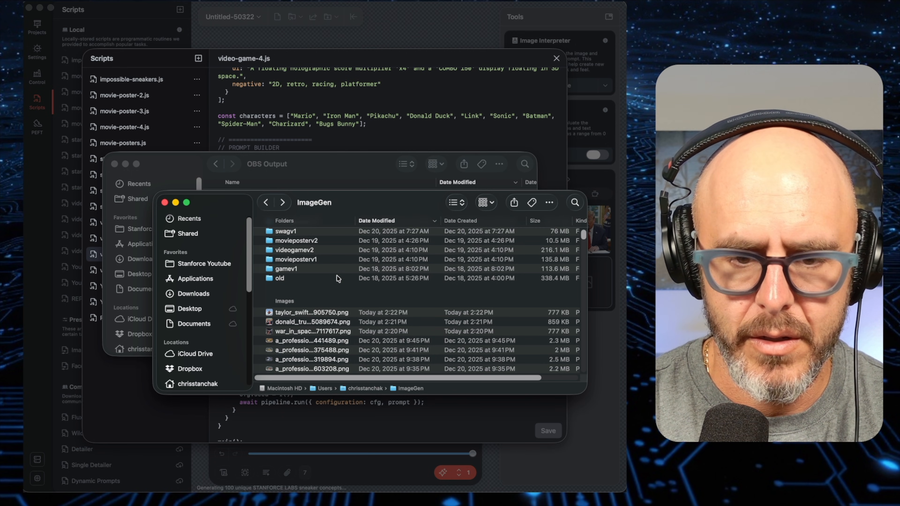
click(255, 87)
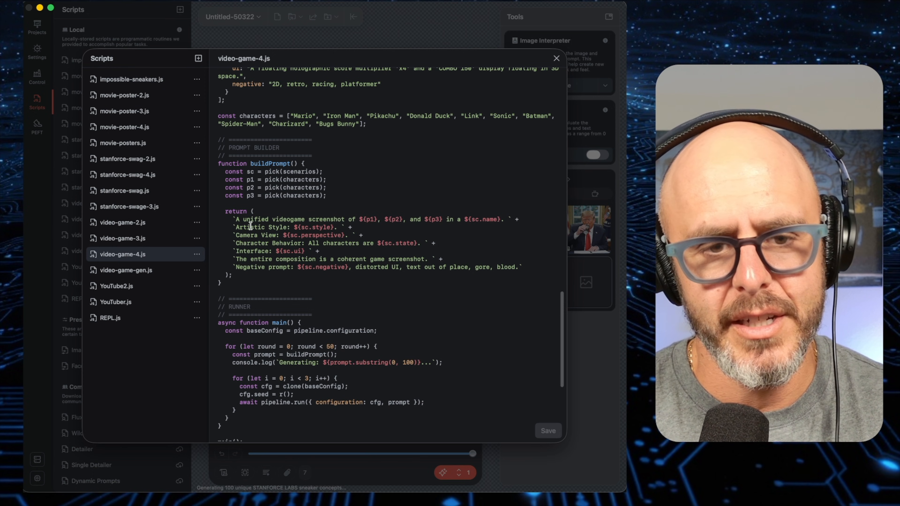
key(super+Tab)
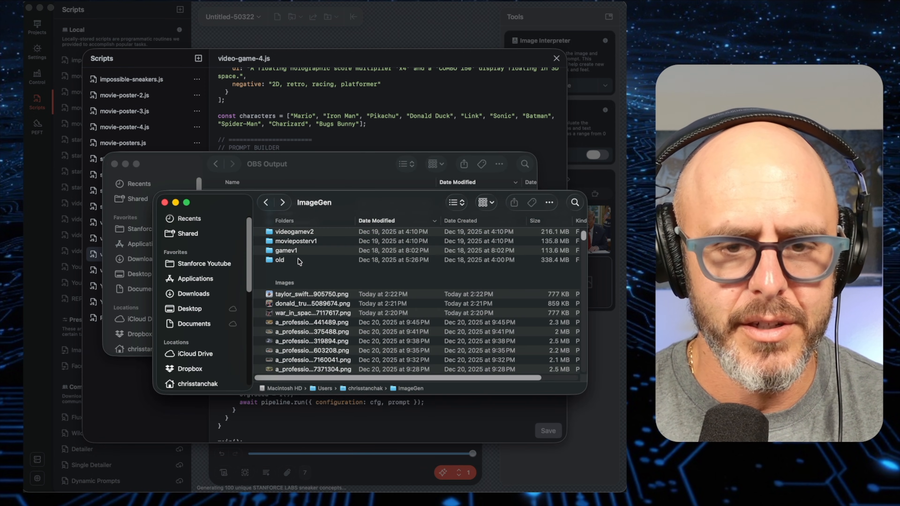
scroll(312, 266, down, 15)
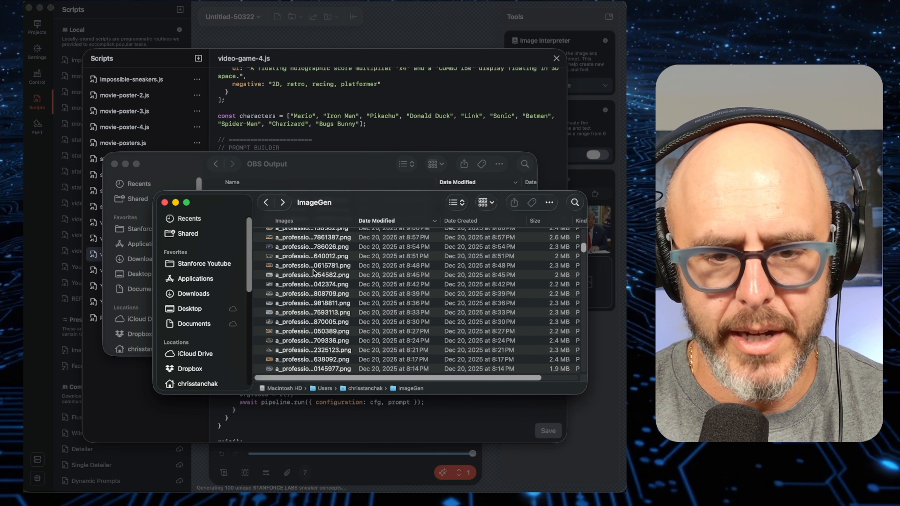
scroll(315, 272, down, 20)
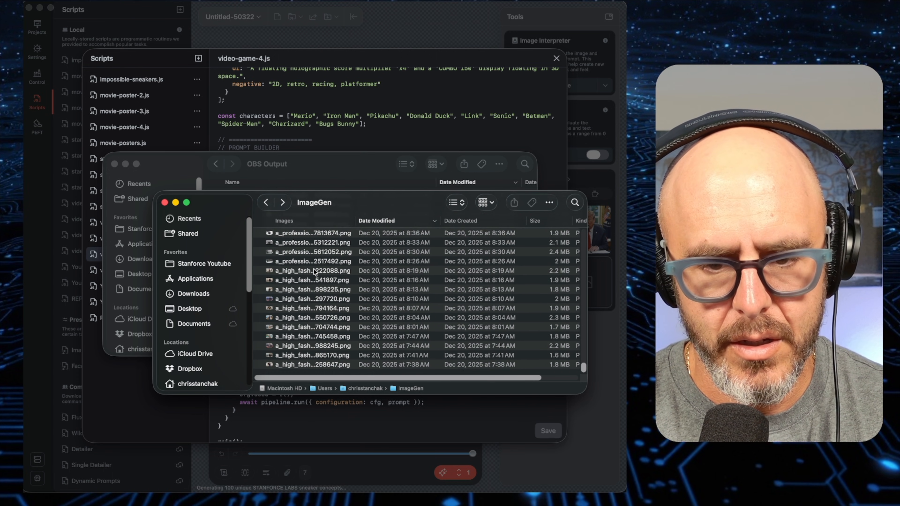
click(304, 368)
key(space)
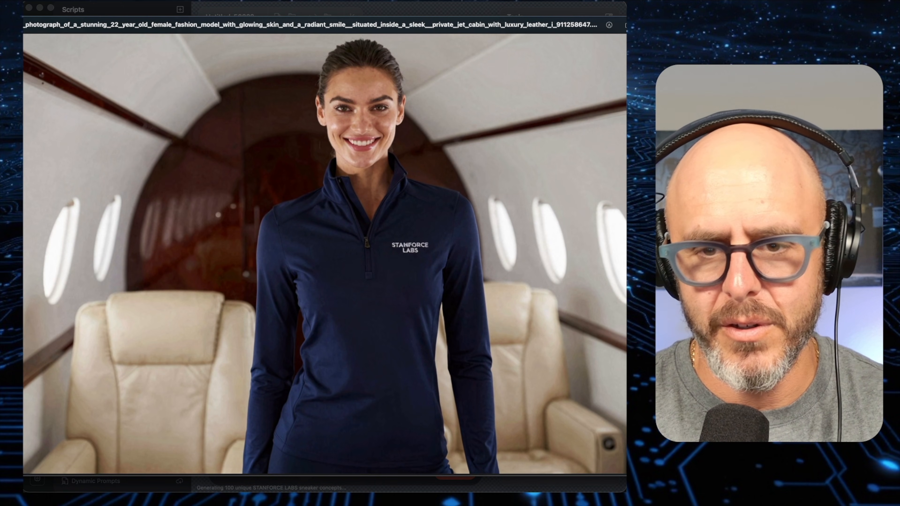
Browse from the oldest image to newer ones, viewing the generated STANFORCE LABS fashion-model photos up to the fidget cube.
key(Up)
key(Up)
key(Up)
key(Up)
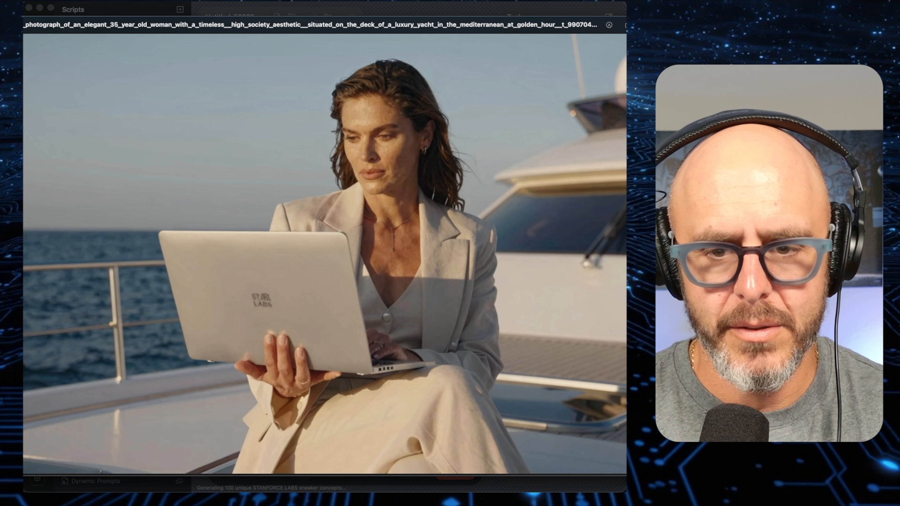
key(Up)
key(Up)
key(Up)
key(Up)
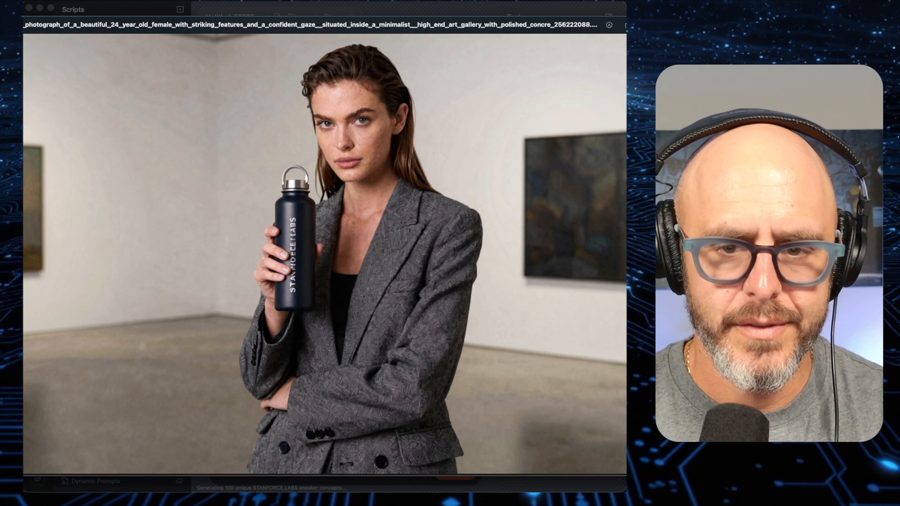
key(Up)
key(Up)
key(Up)
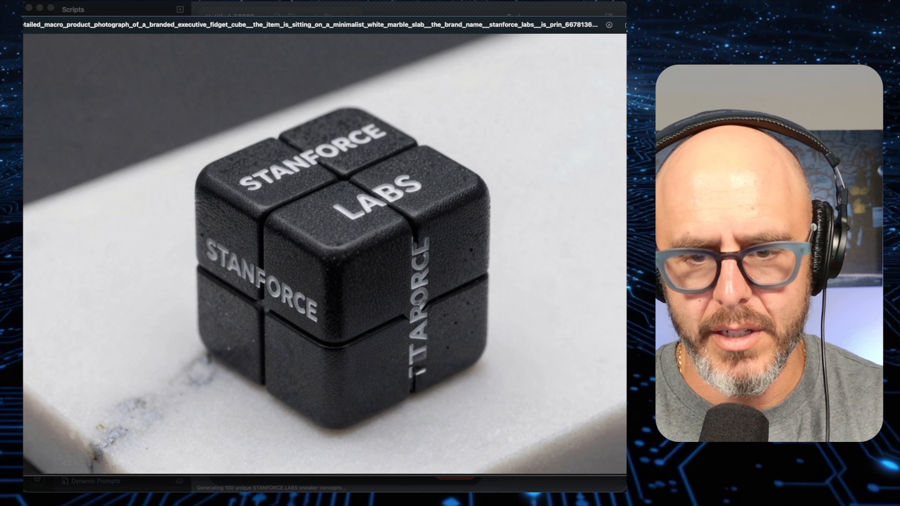
Continue through the newer STANFORCE LABS merchandise photos, from the fountain pen to the power bank image.
key(Up)
key(Up)
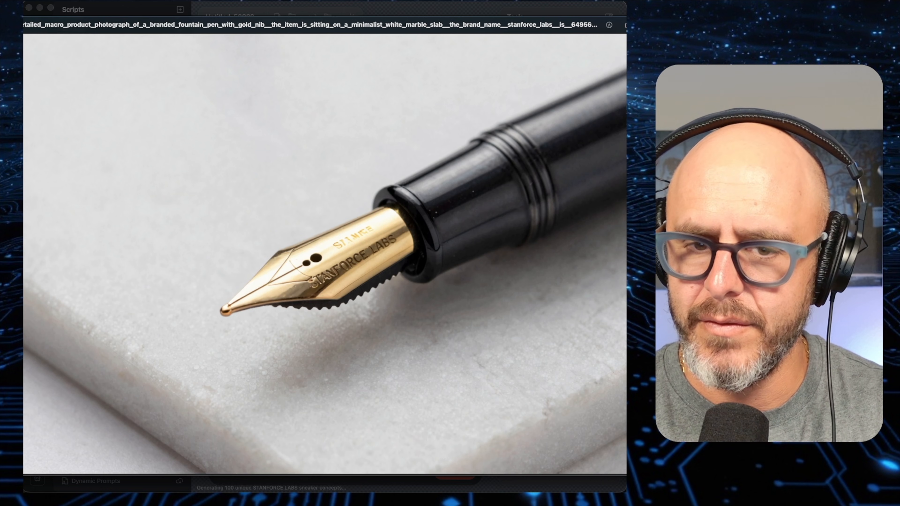
key(Up)
key(Up)
key(Up)
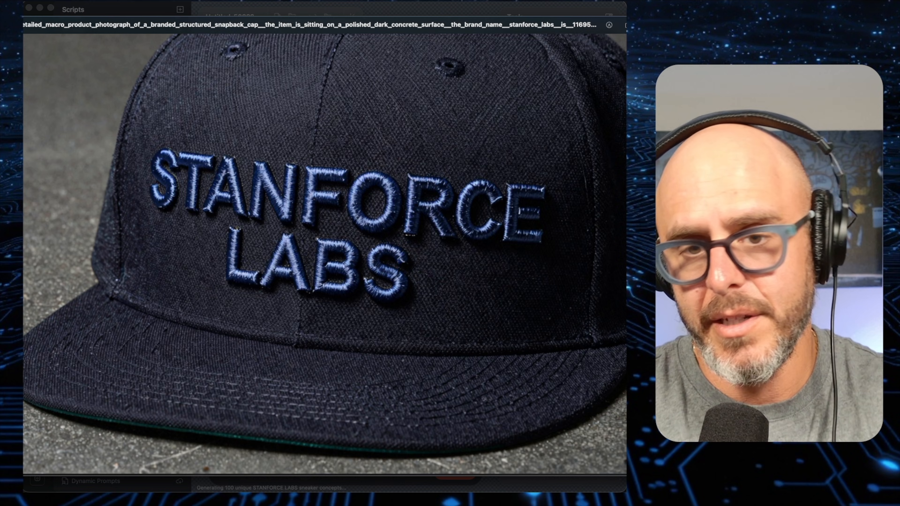
key(Up)
key(Up)
key(Up)
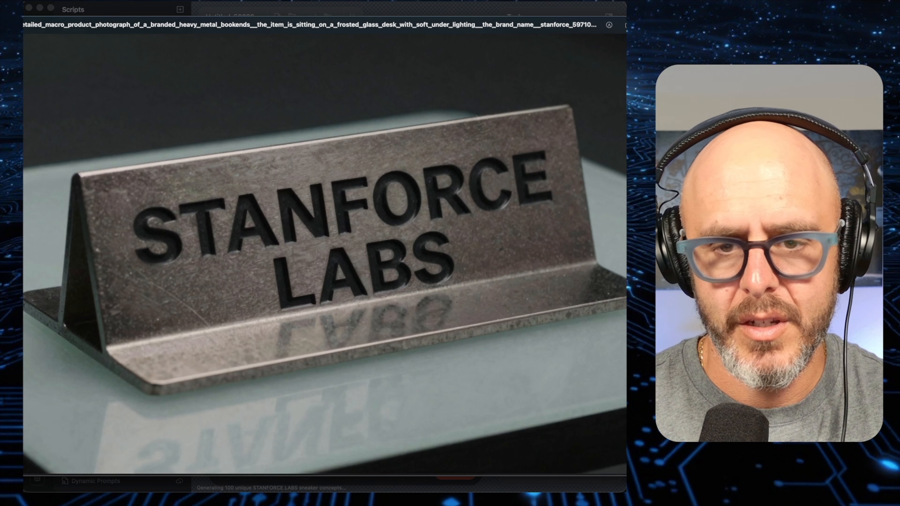
key(Up)
key(Up)
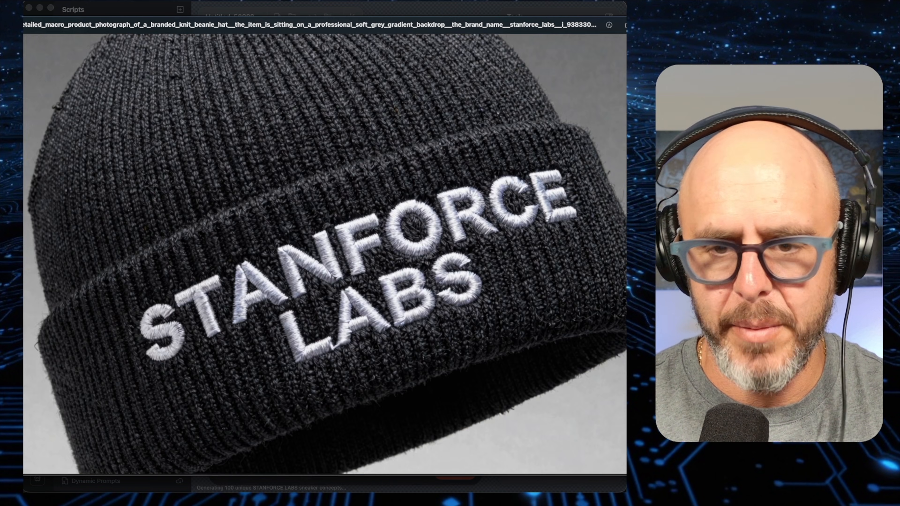
key(Up)
key(Up)
key(Up)
key(Up)
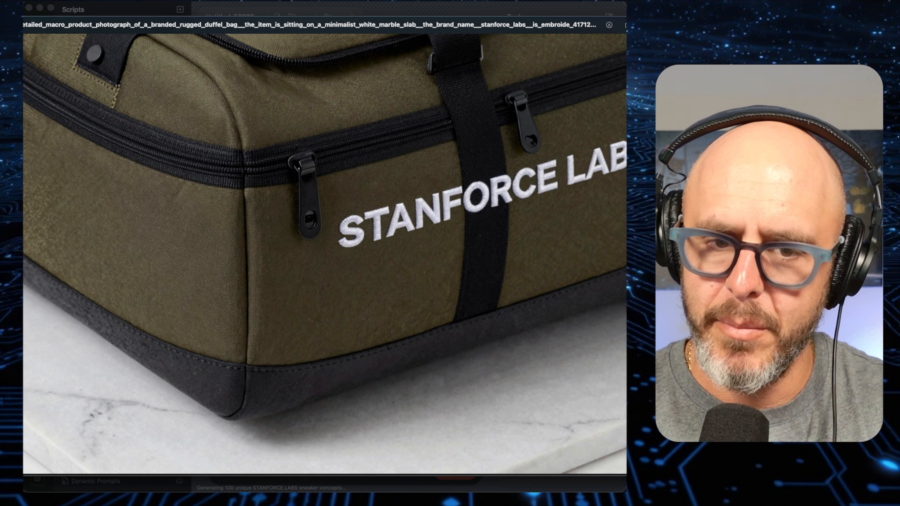
key(Up)
key(Up)
key(Up)
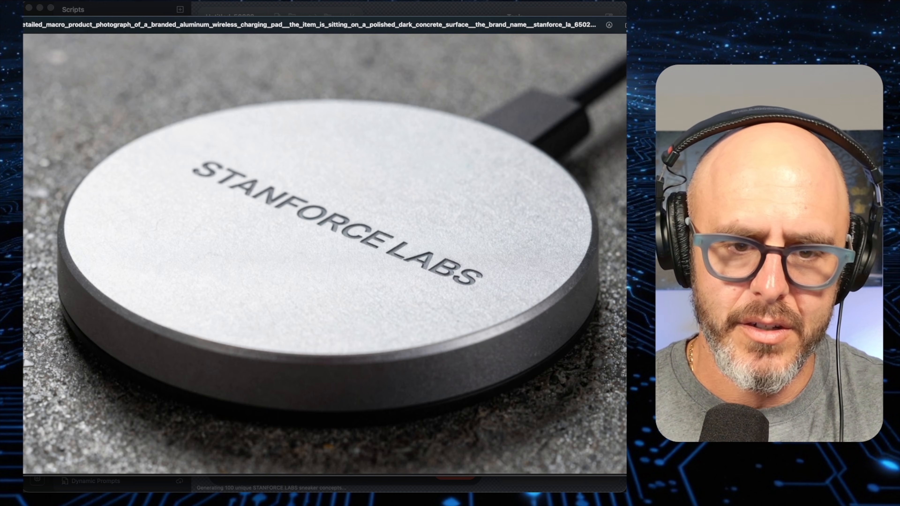
key(Up)
key(Up)
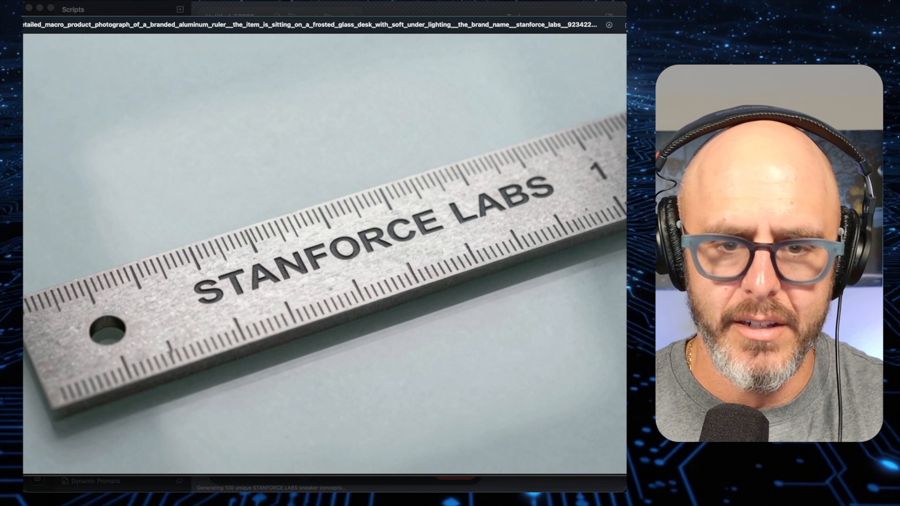
key(Up)
key(Up)
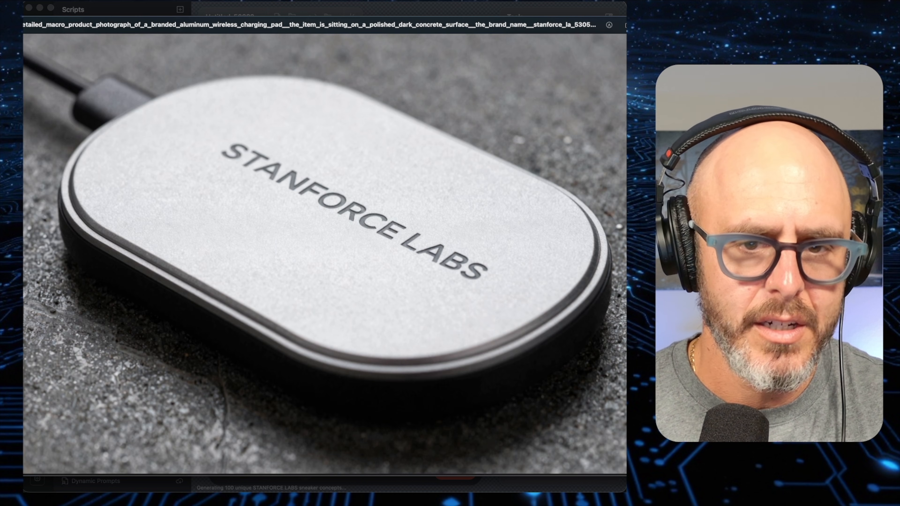
key(Up)
key(Up)
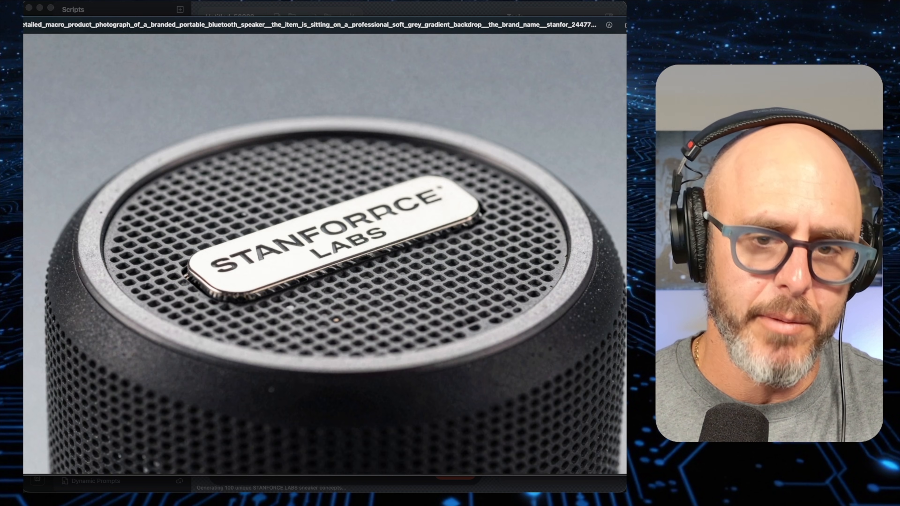
key(Up)
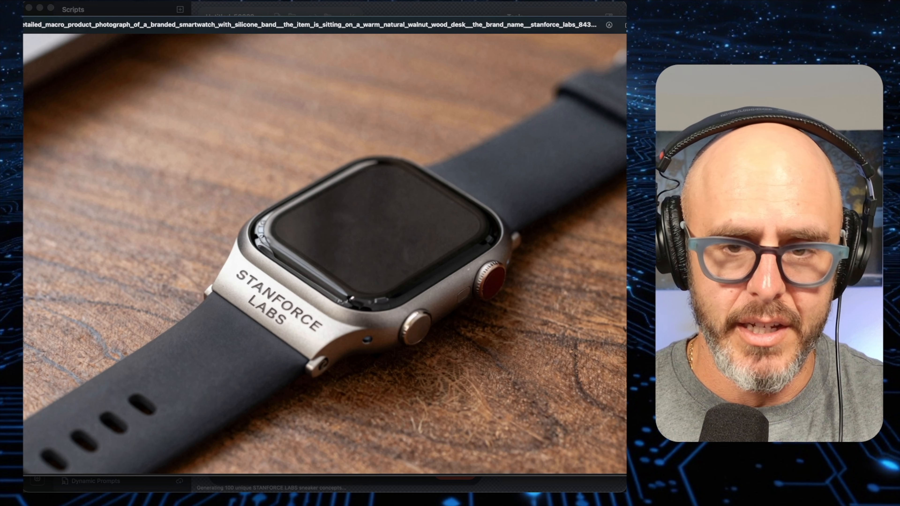
key(Up)
key(Up)
key(Up)
key(Up)
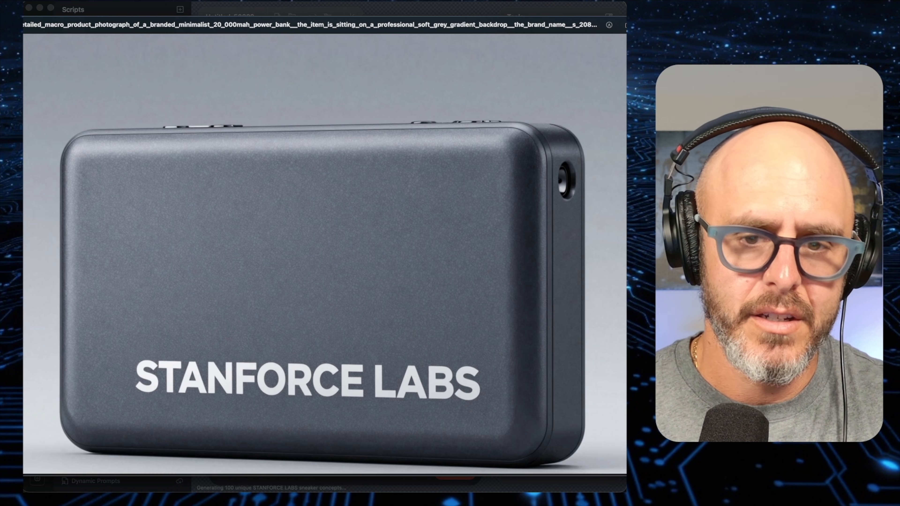
Look back at a few older merchandise images, including the crystal award block and leather journal, and close the preview.
key(Down)
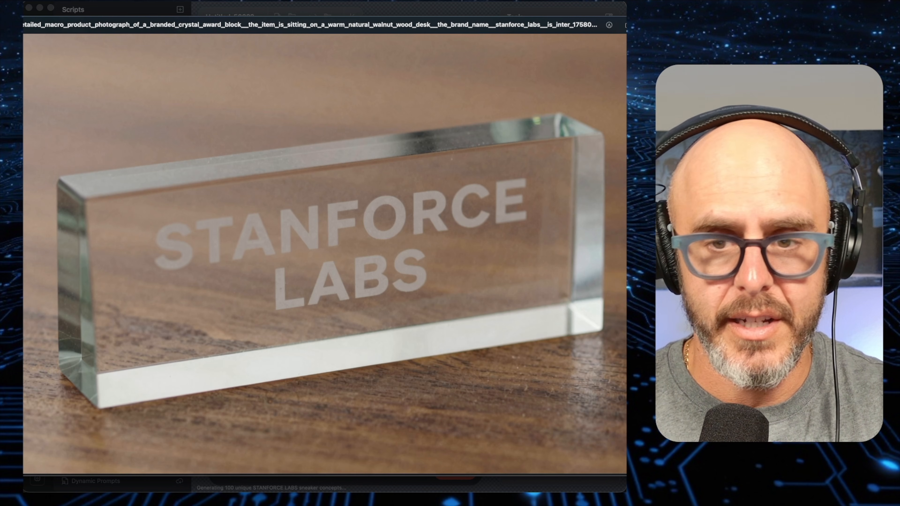
key(Down)
key(Down)
key(Down)
key(Up)
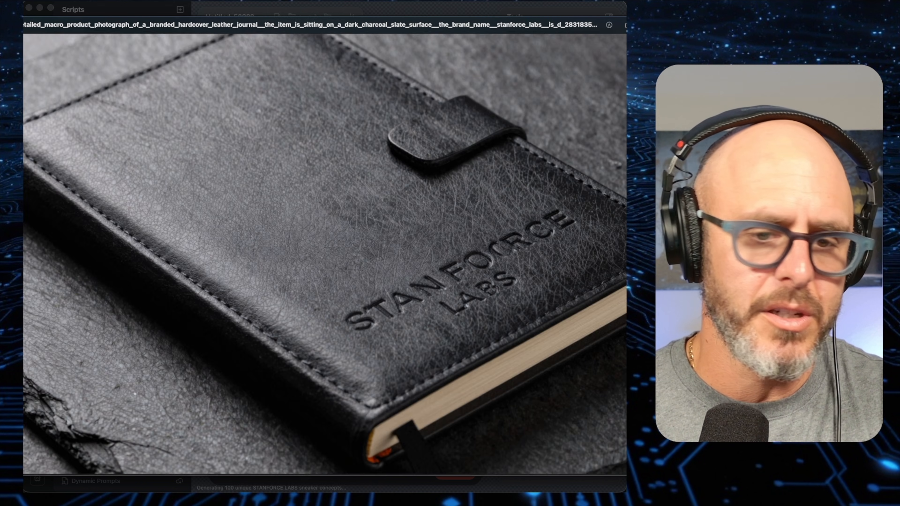
key(Down)
key(Down)
key(space)
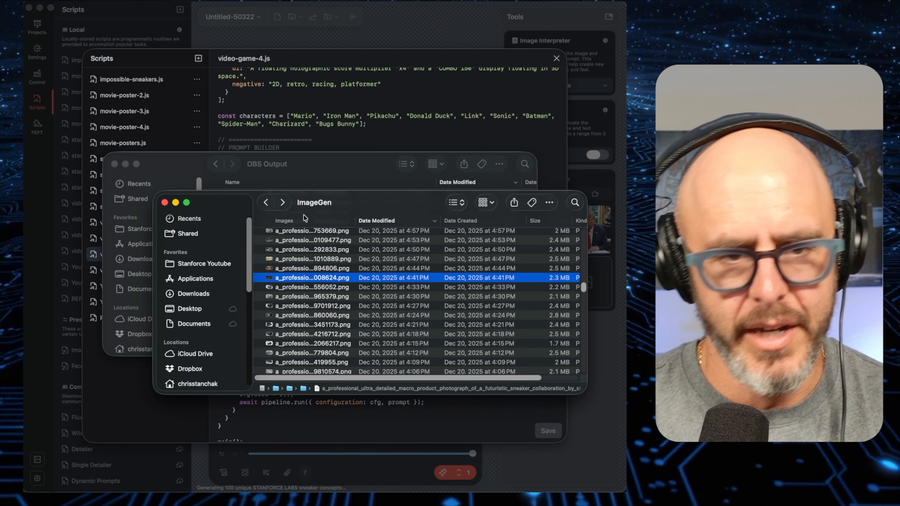
Switch to Draw Things, open the impossible-sneakers.js script and read through its component arrays and prompt builder.
click(326, 59)
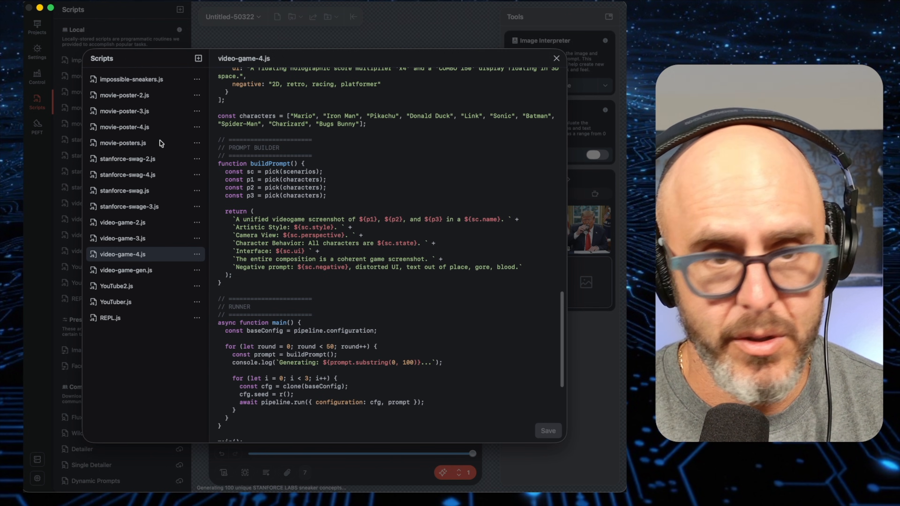
click(145, 80)
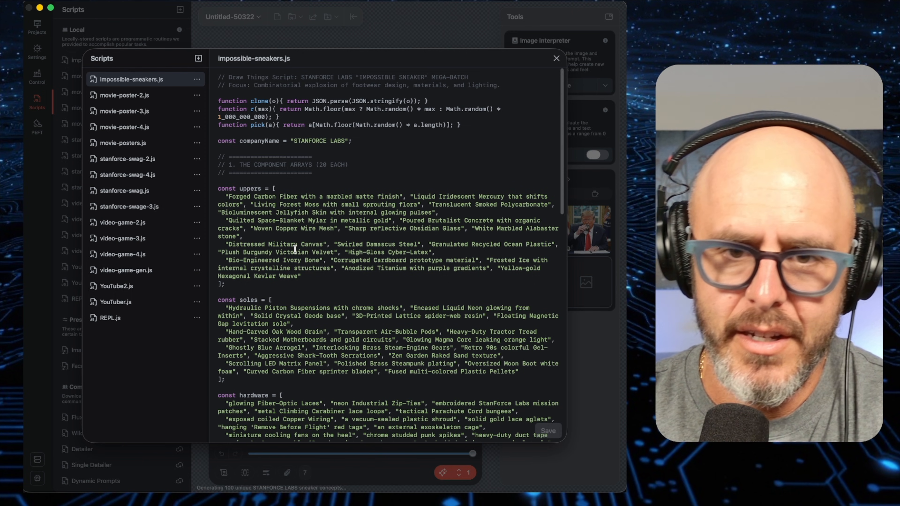
scroll(393, 245, down, 10)
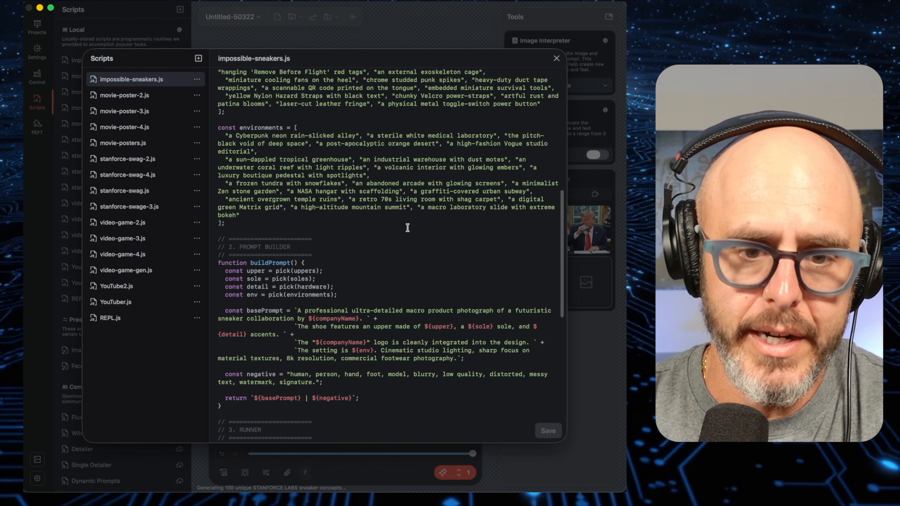
scroll(406, 230, down, 8)
scroll(403, 232, up, 10)
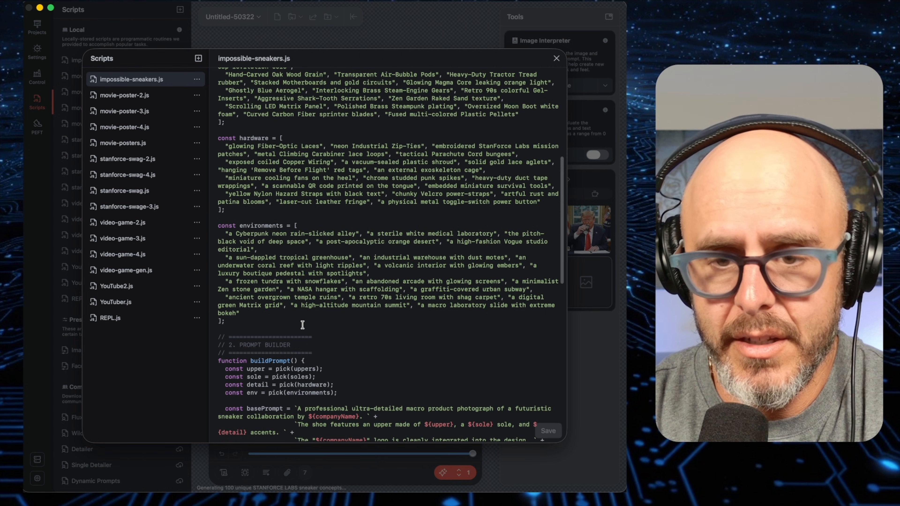
scroll(278, 226, up, 7)
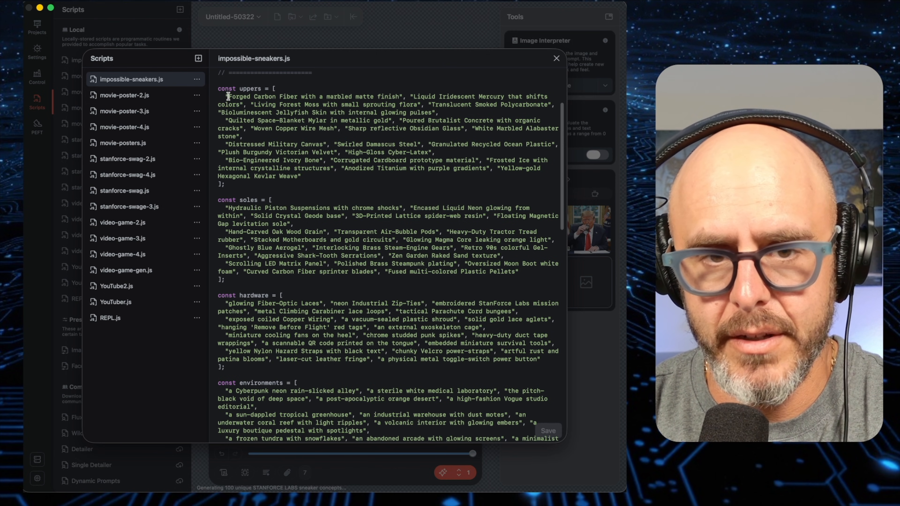
Highlight "Forged Carbon Fiber with a marbled matte finish" in the uppers array and review the other arrays and the buildPrompt function.
drag(228, 96, 400, 97)
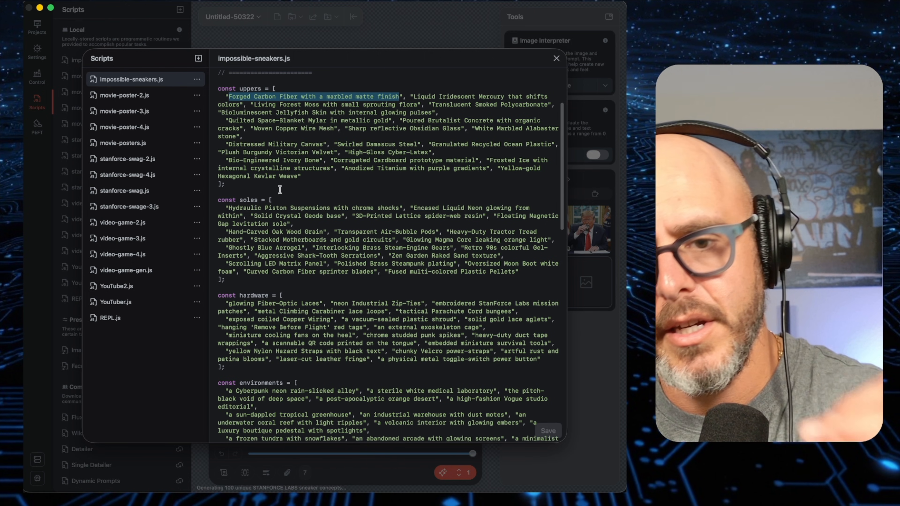
scroll(279, 191, down, 3)
scroll(279, 190, down, 3)
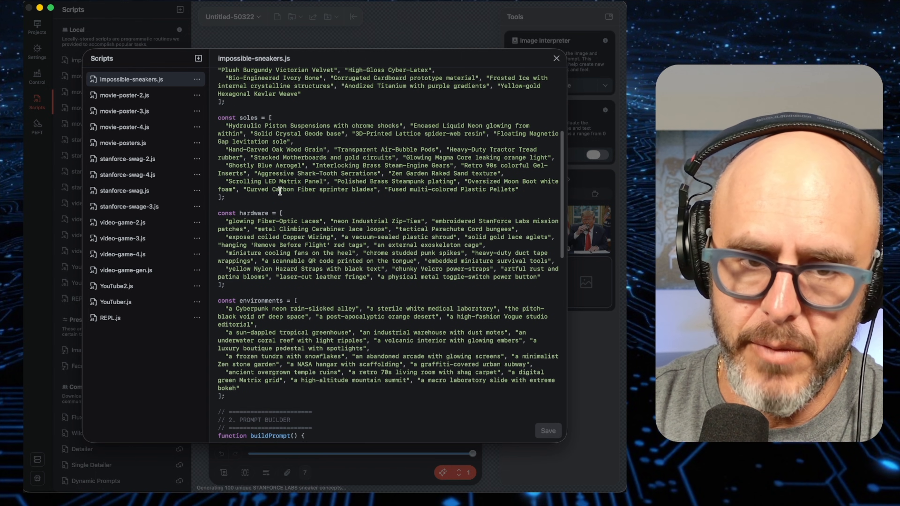
scroll(279, 191, up, 2)
scroll(279, 191, down, 3)
scroll(280, 210, down, 3)
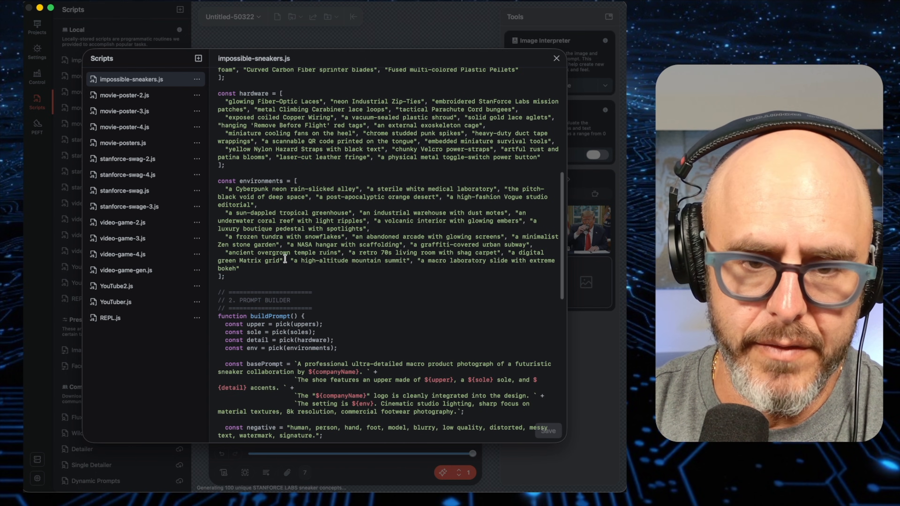
scroll(289, 257, down, 1)
scroll(289, 255, down, 3)
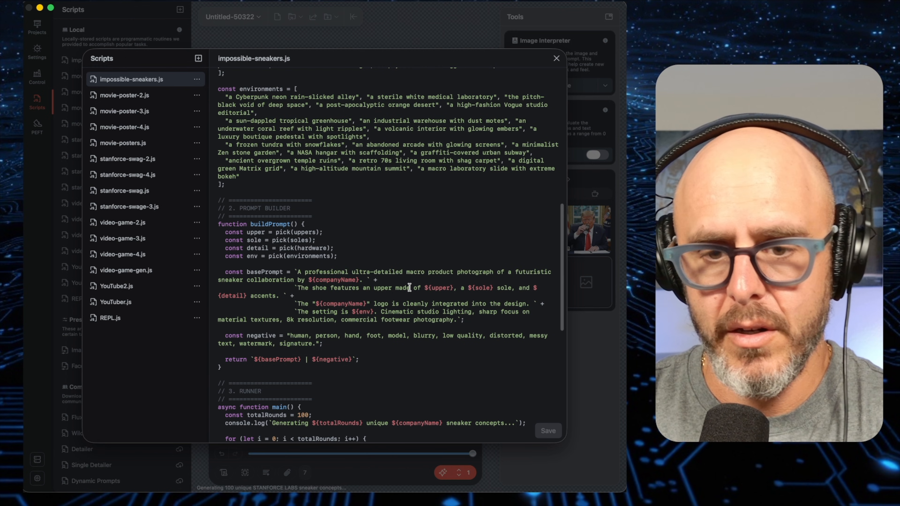
scroll(365, 407, up, 10)
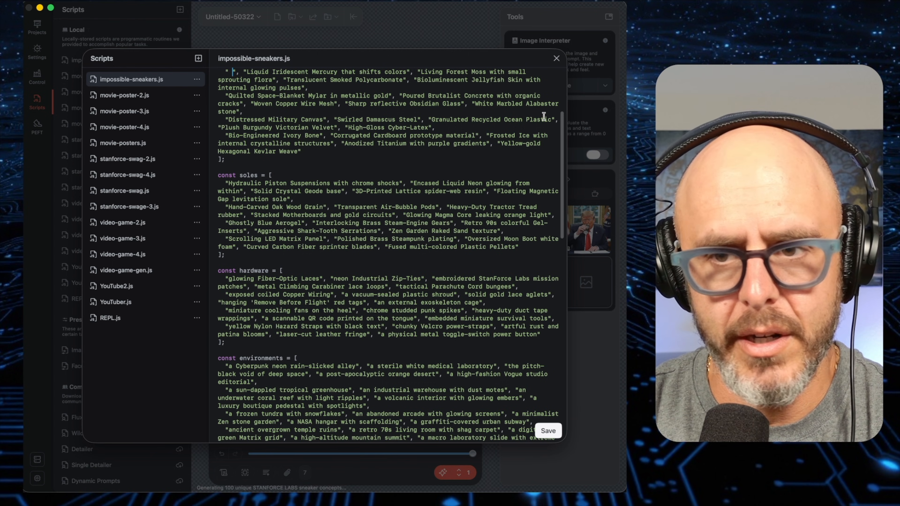
Close the sneaker script and preview the burgundy velvet sneaker image in Finder's ImageGen folder.
click(557, 59)
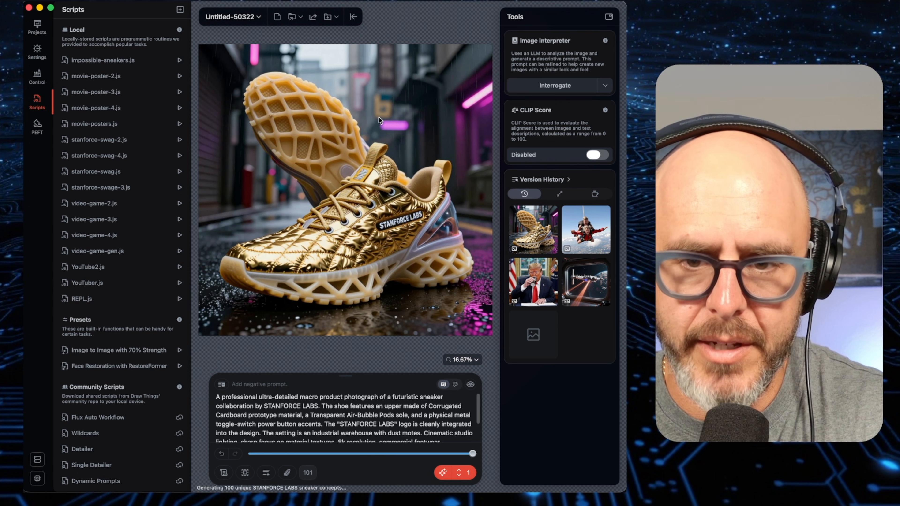
key(super+Tab)
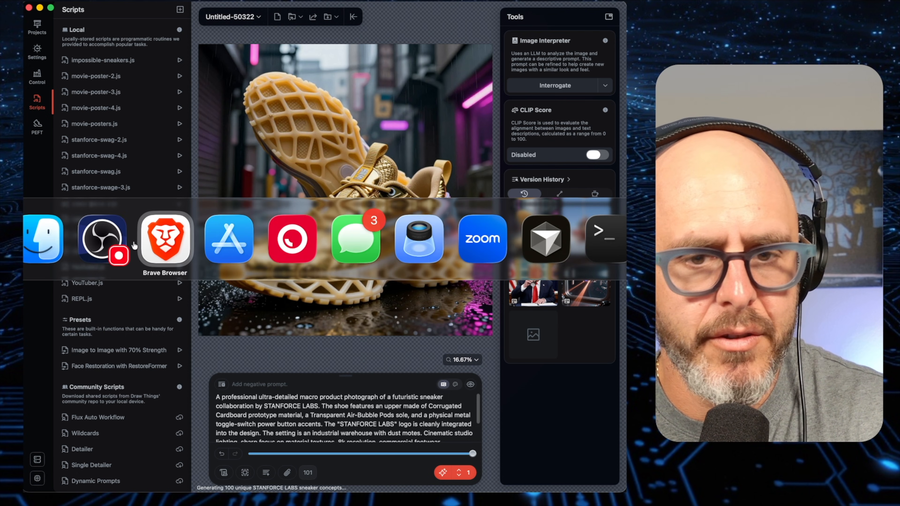
click(48, 246)
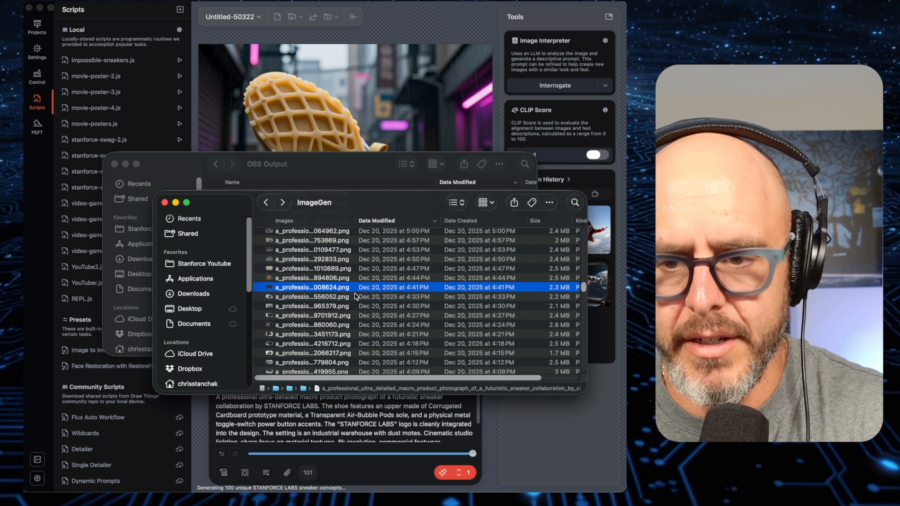
scroll(355, 294, up, 10)
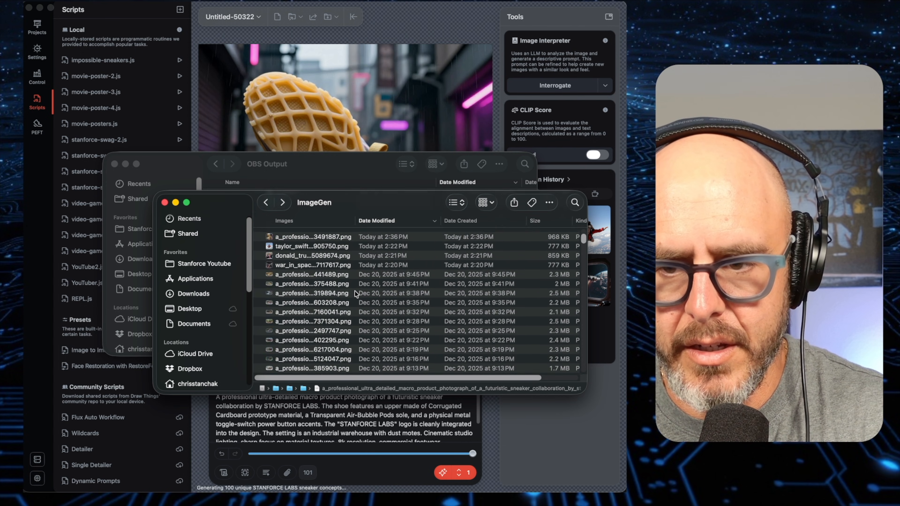
scroll(355, 292, up, 3)
scroll(355, 291, down, 13)
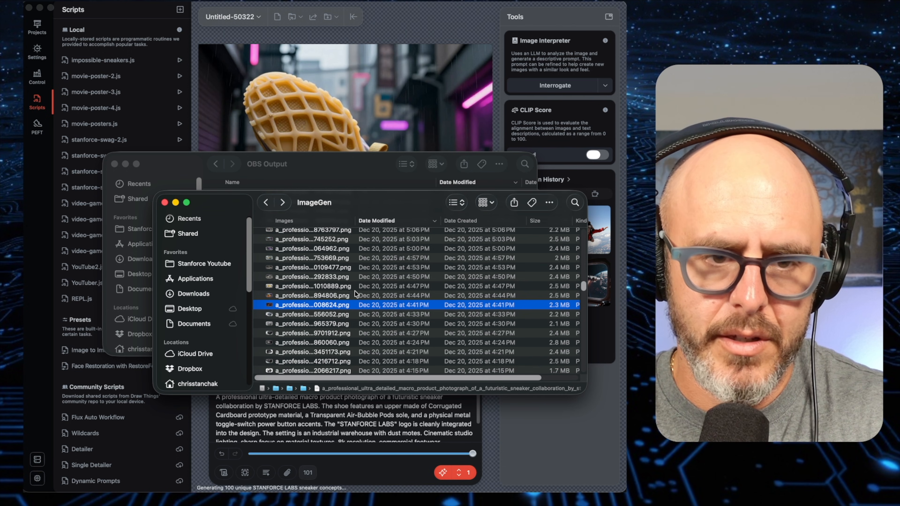
key(space)
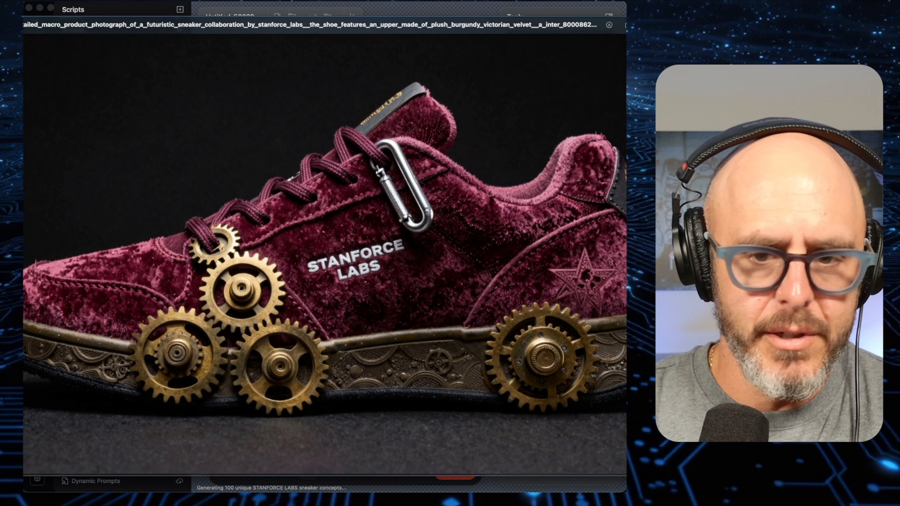
Browse the newer generated sneaker images, including the yellow-gold hexagonal Kevlar weave shoe, and close the preview.
key(Down)
key(Down)
key(Down)
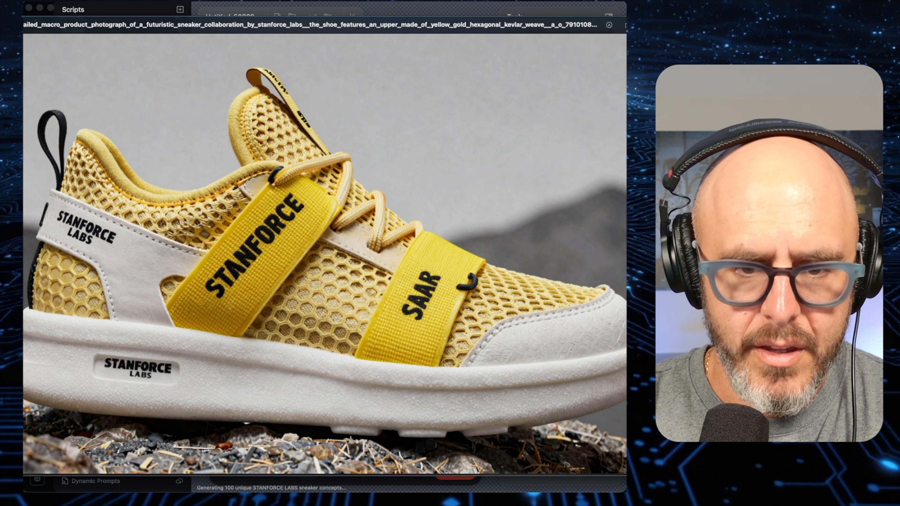
key(Down)
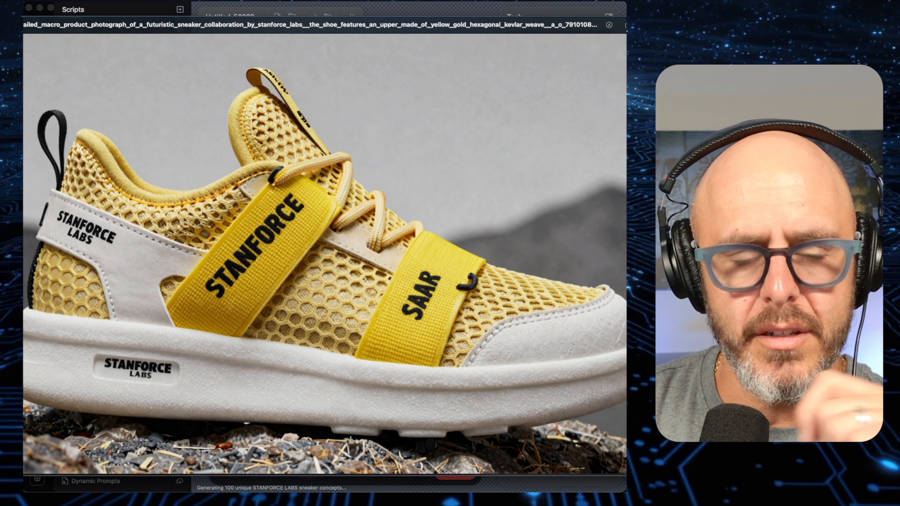
key(Down)
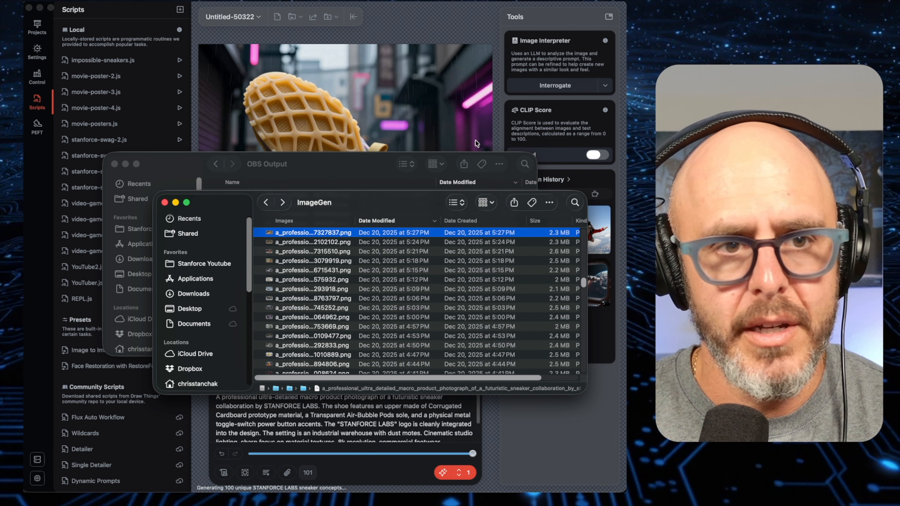
Return to Draw Things, set the control to PuLID 0.9.1 (FLUX.1 [dev]) and choose the matching FLUX.1 [dev] model.
click(36, 168)
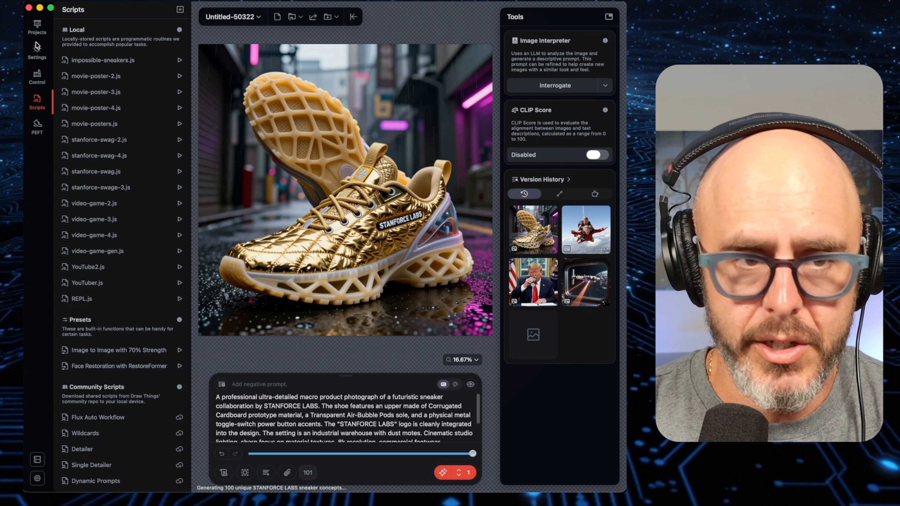
click(37, 75)
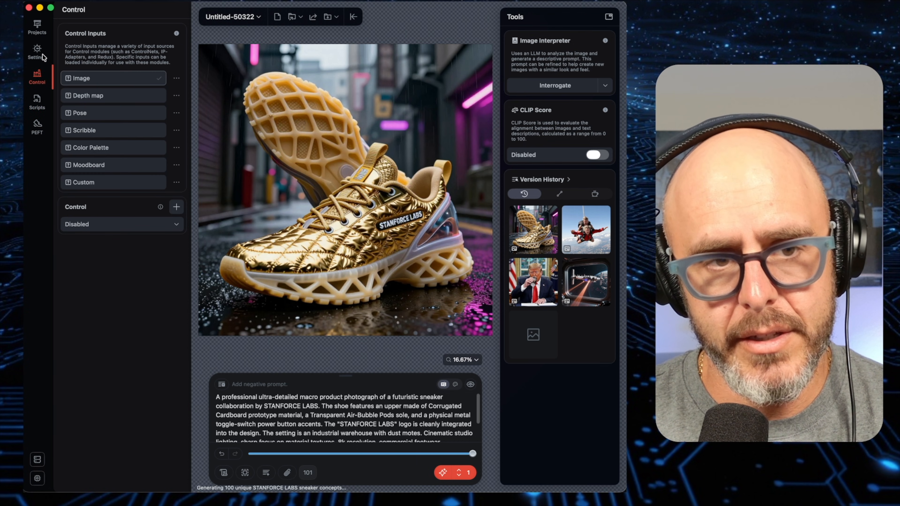
click(42, 54)
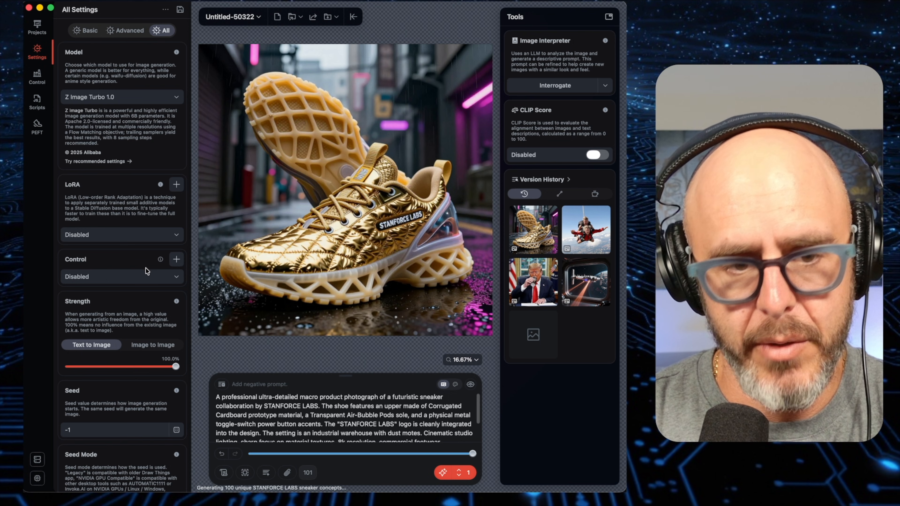
click(145, 276)
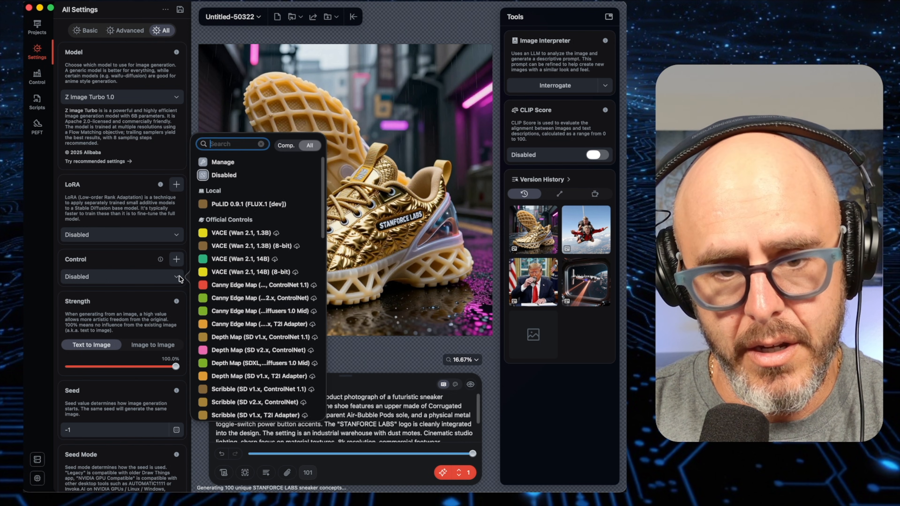
click(255, 205)
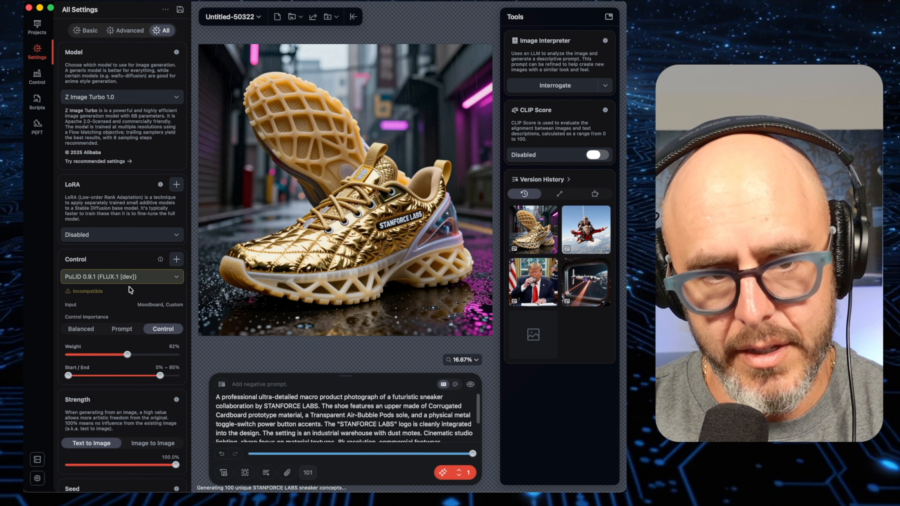
click(135, 98)
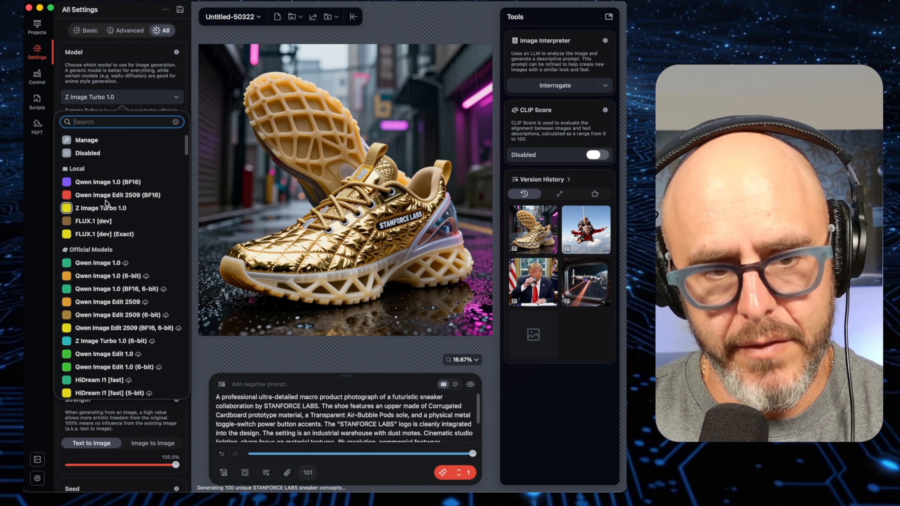
click(105, 221)
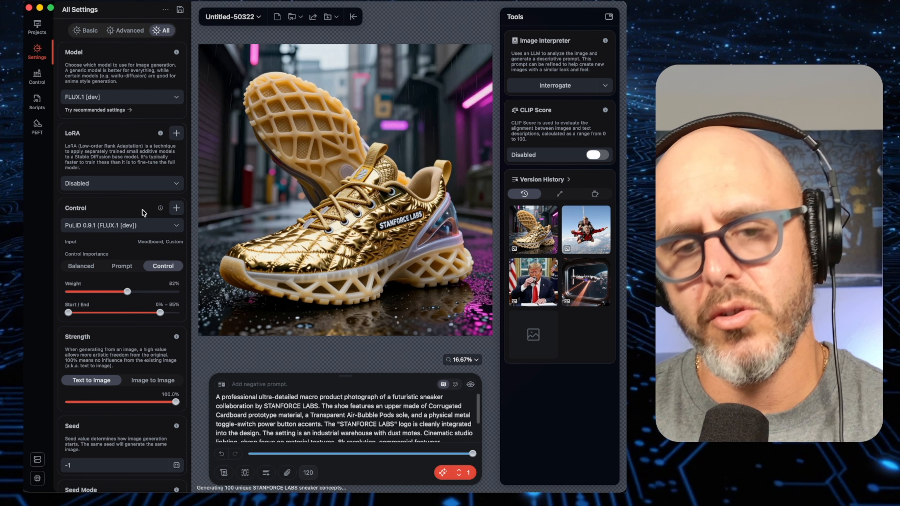
Select Custom as the control input for PuLID and review its image loading options.
click(30, 73)
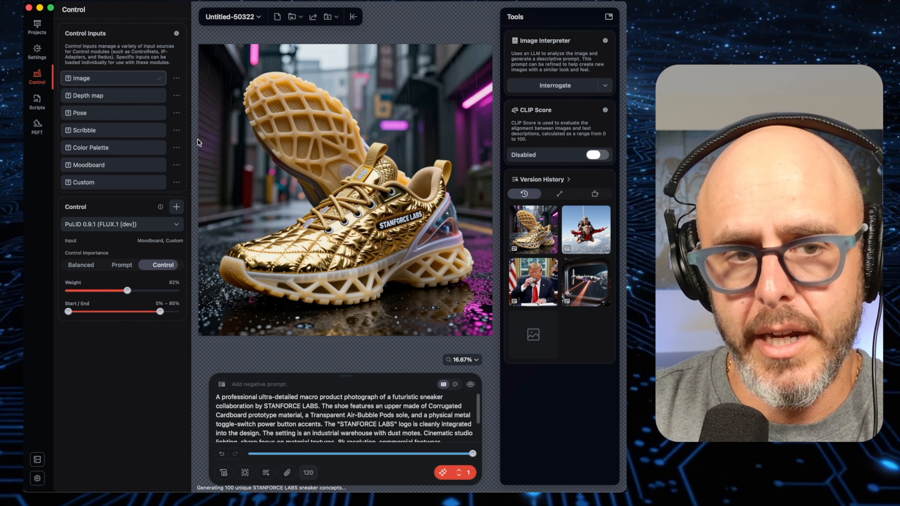
click(81, 184)
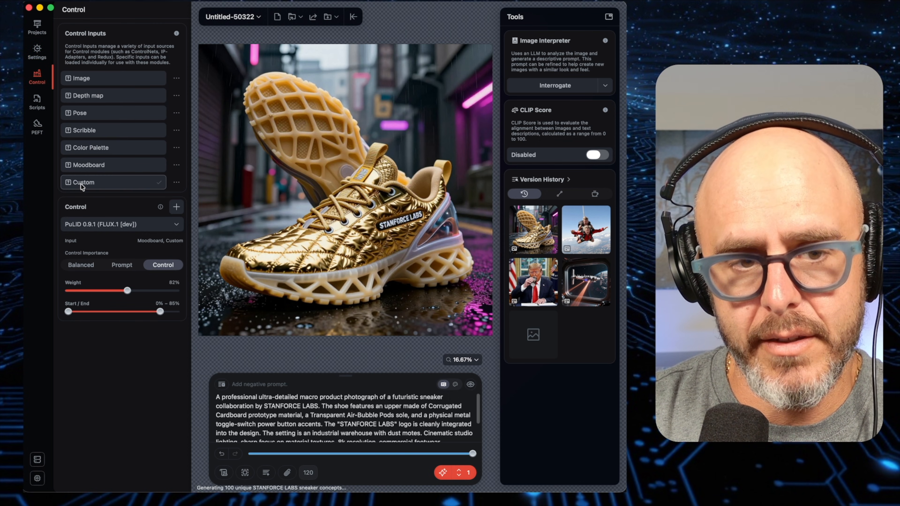
click(27, 53)
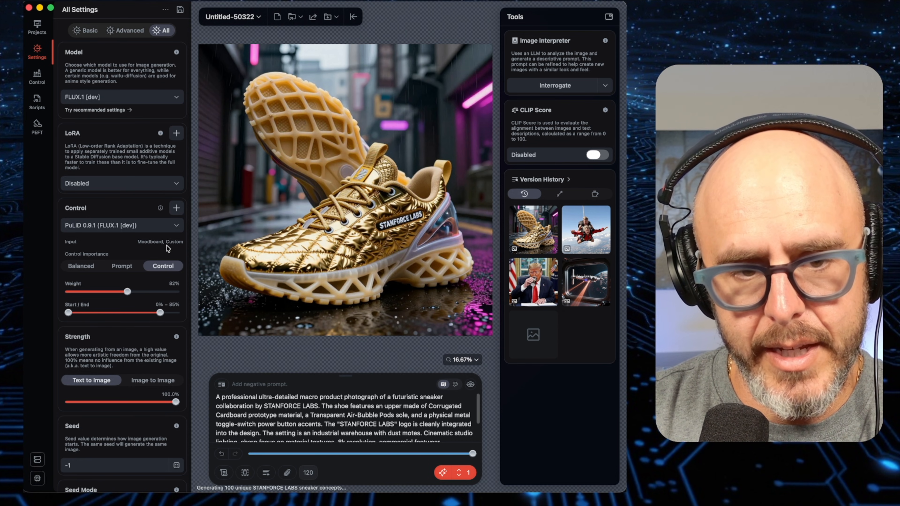
click(37, 75)
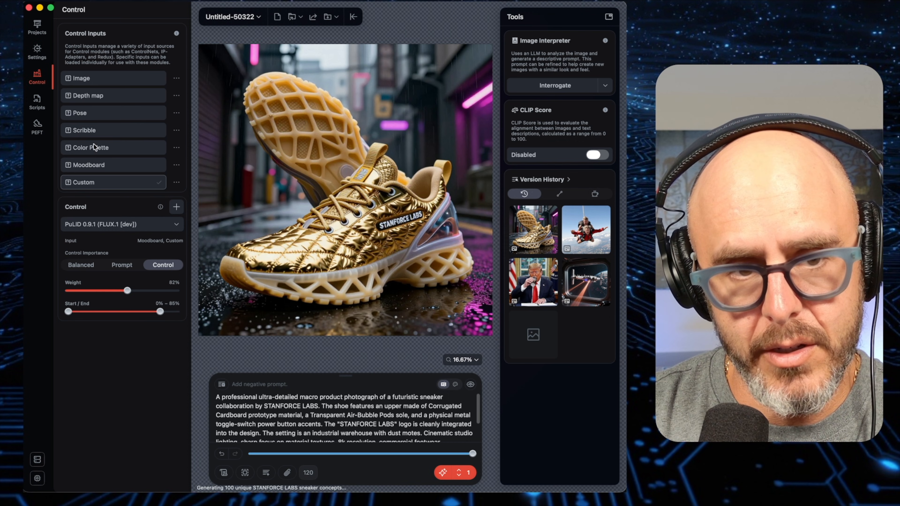
click(176, 182)
mouse_move(197, 200)
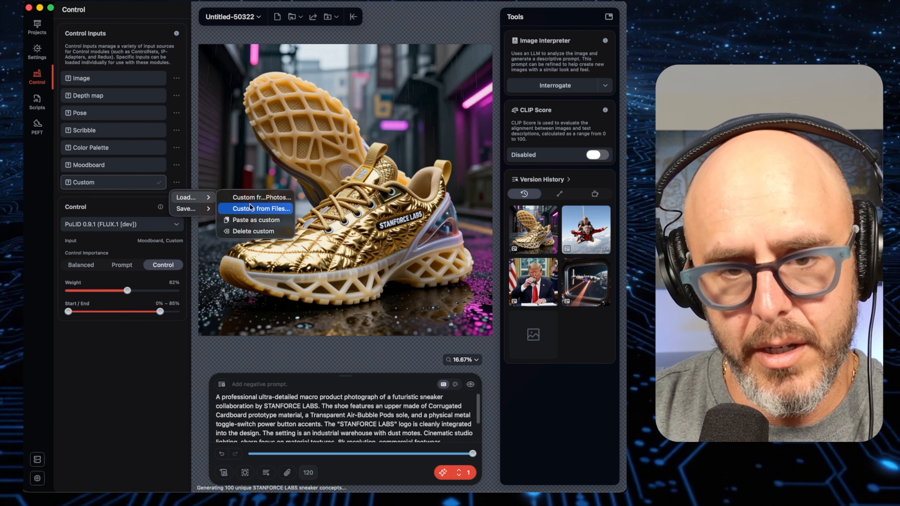
click(108, 201)
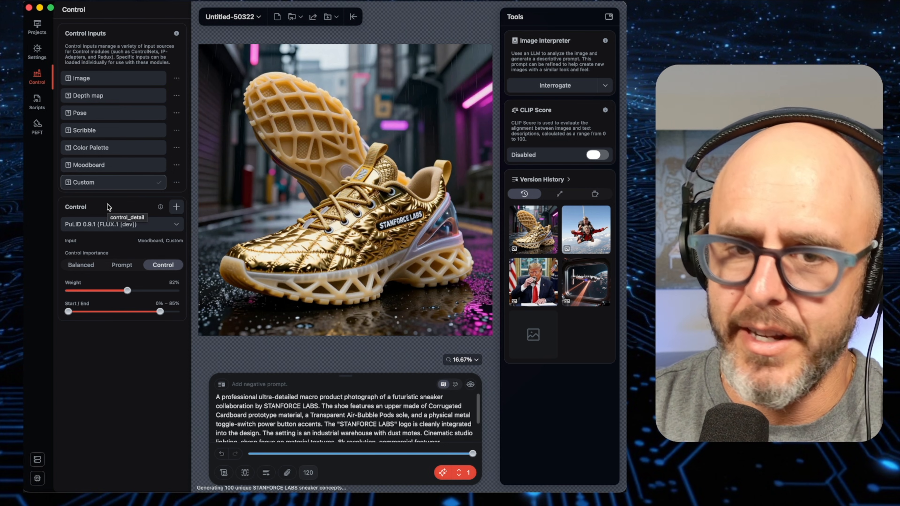
Look at the reference photo without glasses and load a front-facing portrait from files as the custom control input.
drag(188, 32, 195, 28)
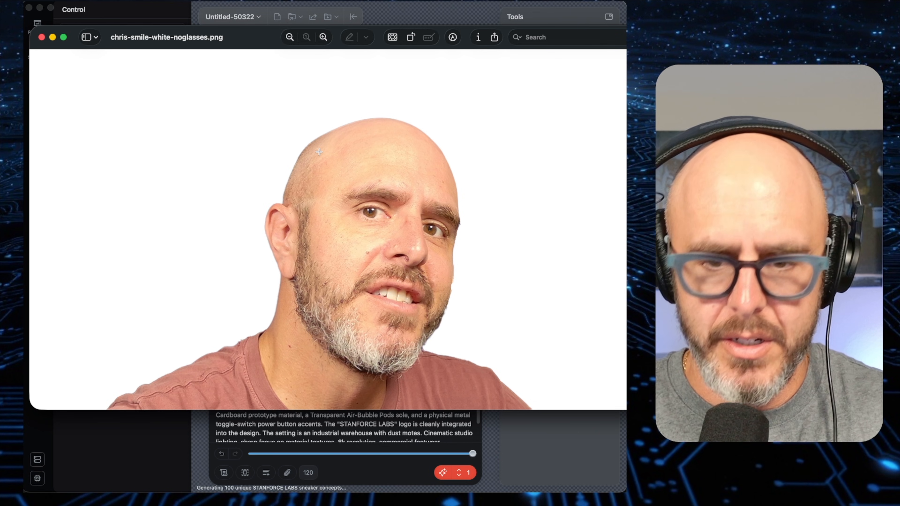
click(289, 431)
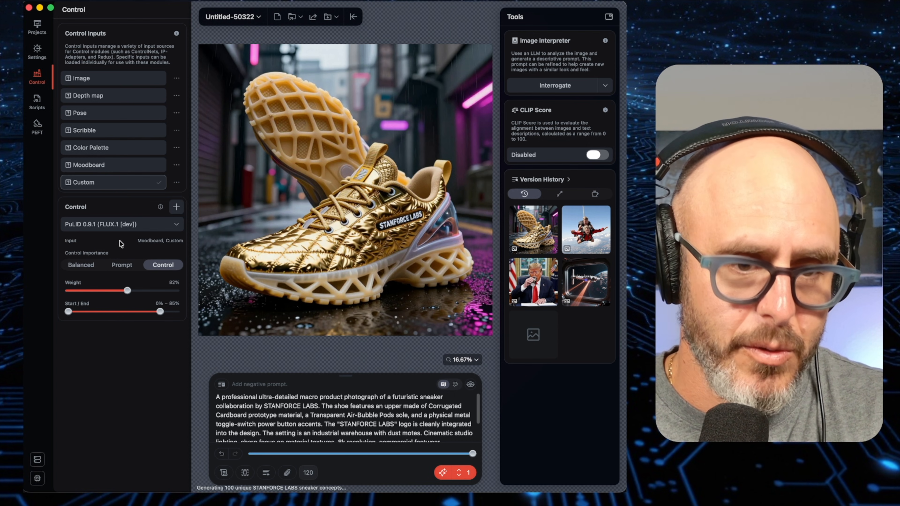
click(176, 182)
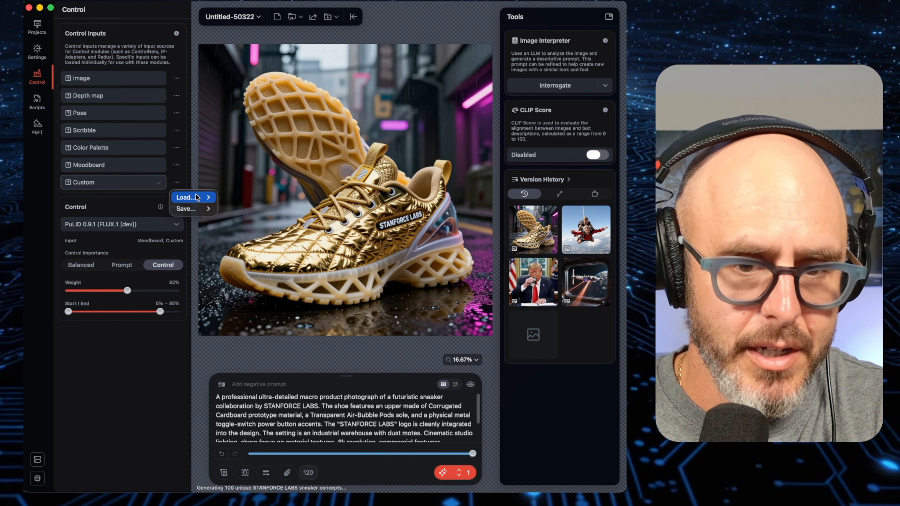
mouse_move(186, 197)
click(272, 209)
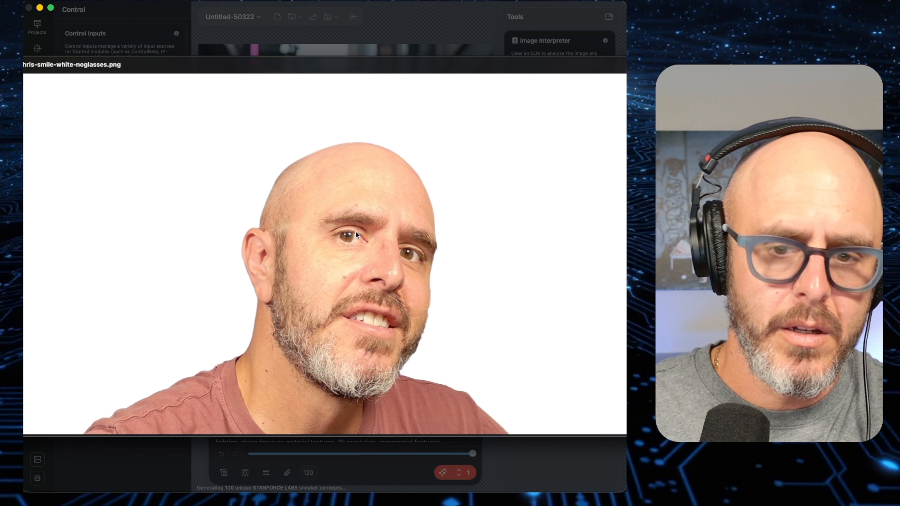
key(Down)
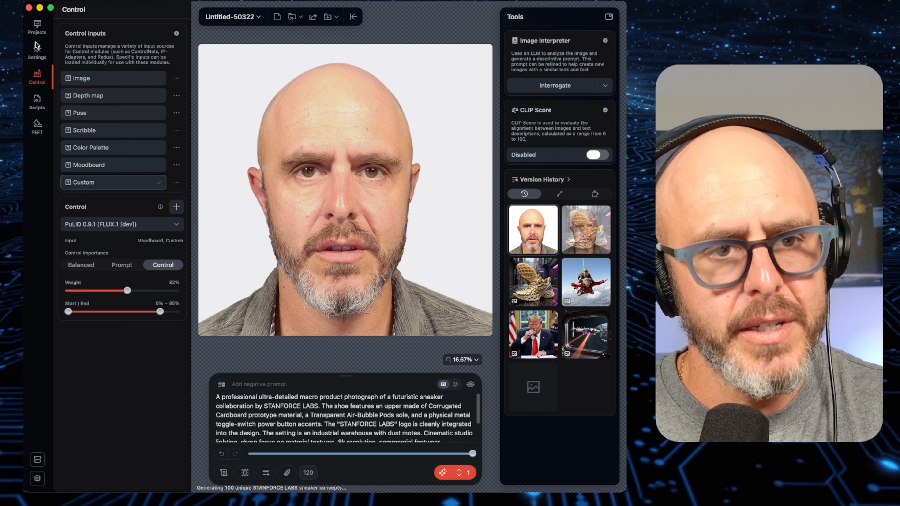
Set the generated image size to 1344x768 (16:9).
click(36, 48)
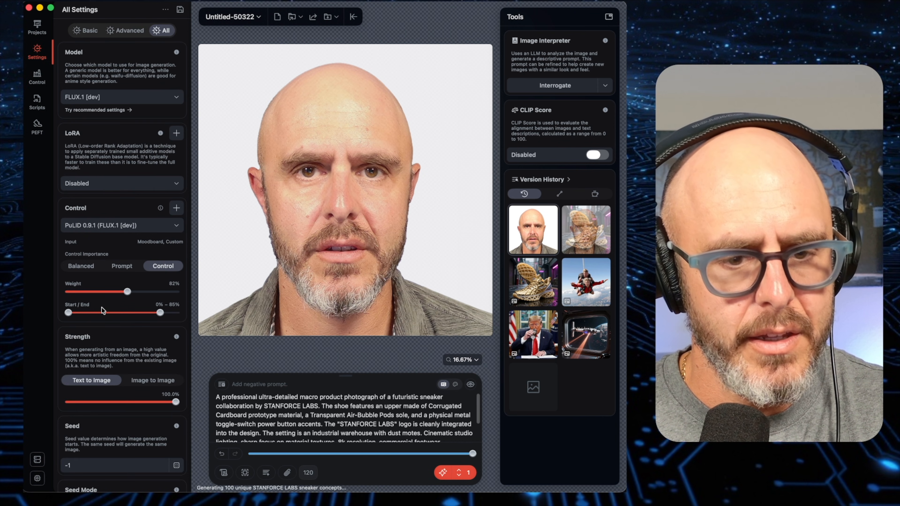
scroll(102, 308, down, 12)
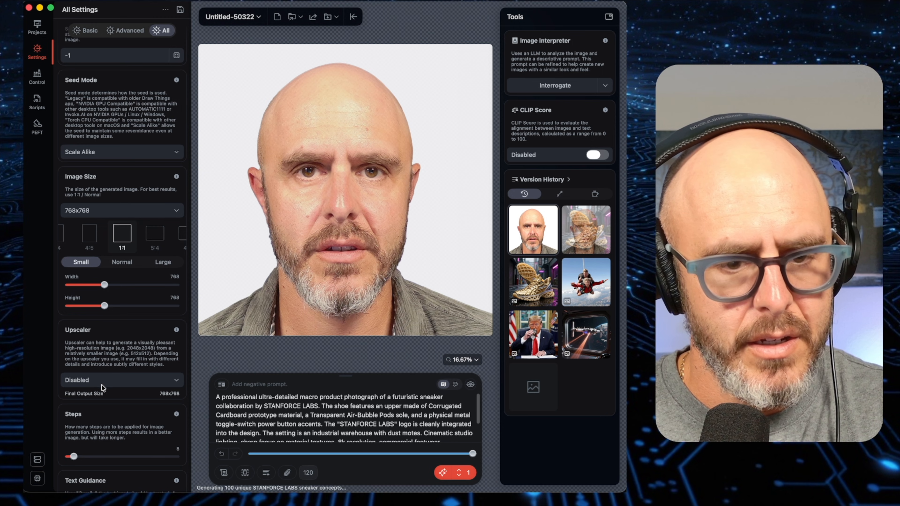
click(115, 210)
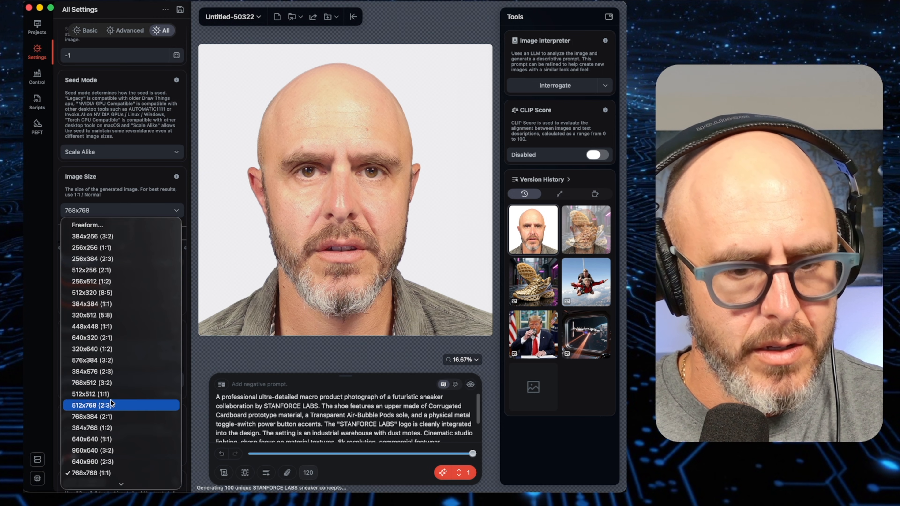
scroll(111, 399, down, 5)
click(116, 404)
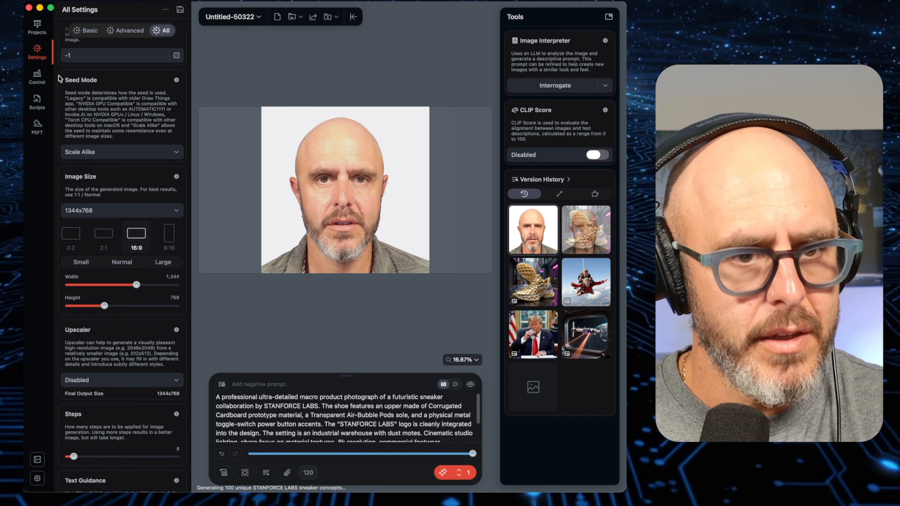
Load the front-facing portrait as the custom control input on the wide canvas.
click(39, 76)
click(178, 182)
mouse_move(194, 201)
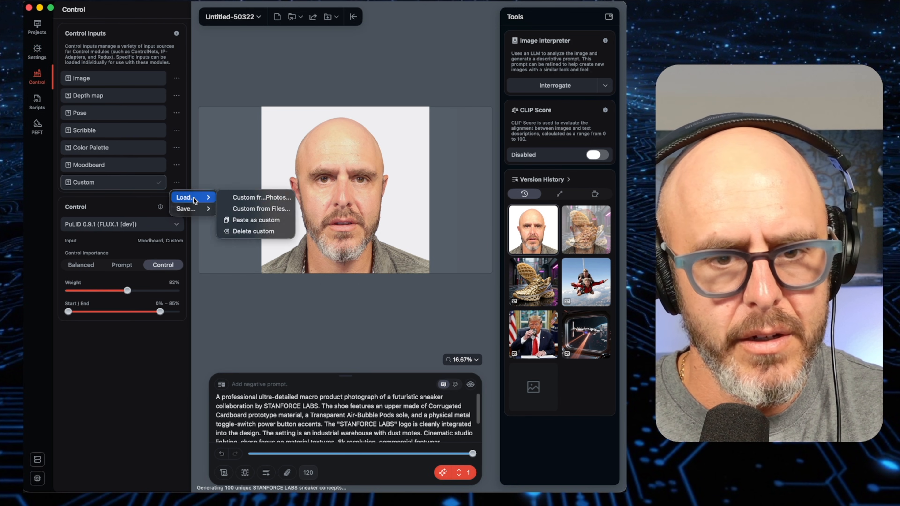
click(256, 220)
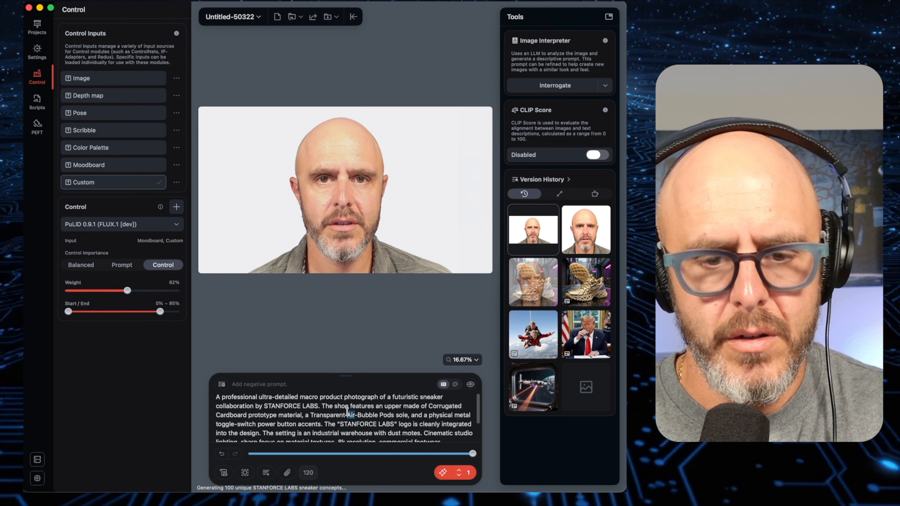
Replace the sneaker prompt with "a youtuber holding up a laptop" and generate the image.
triple_click(348, 412)
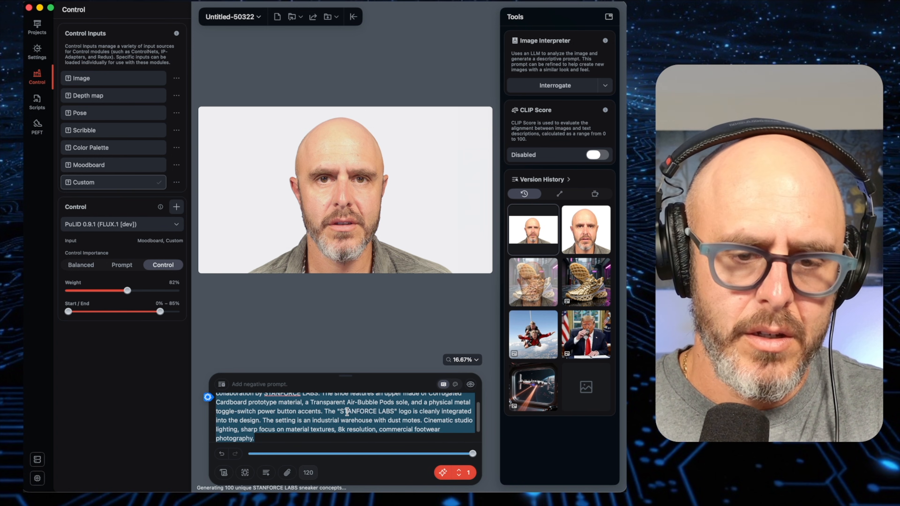
text(a youtuber )
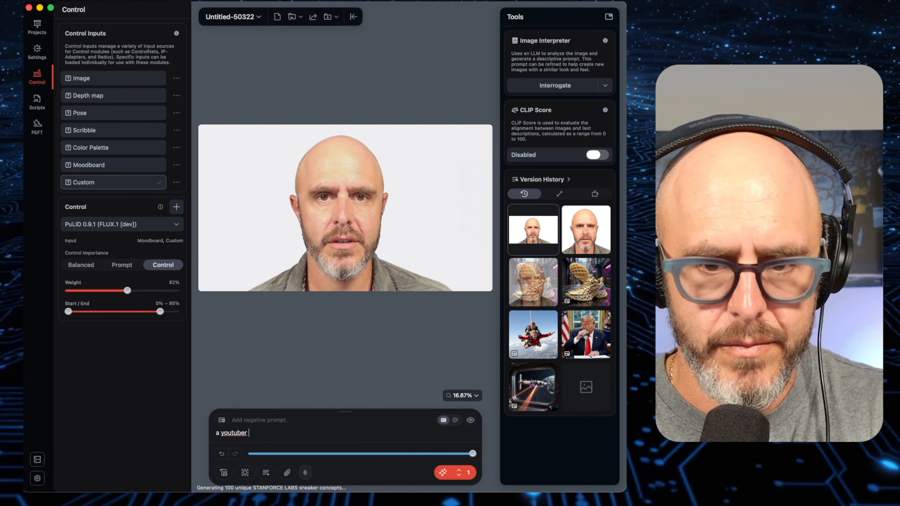
text(holding up a laptop)
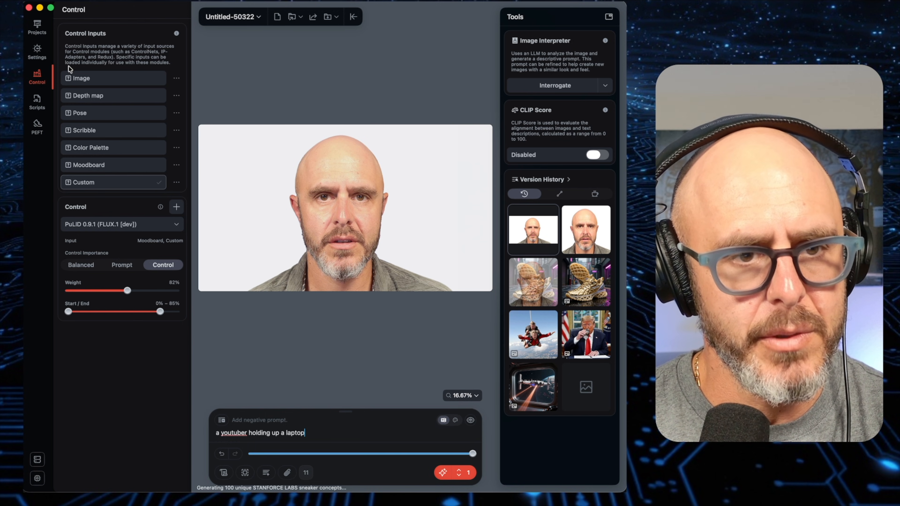
click(44, 58)
click(36, 106)
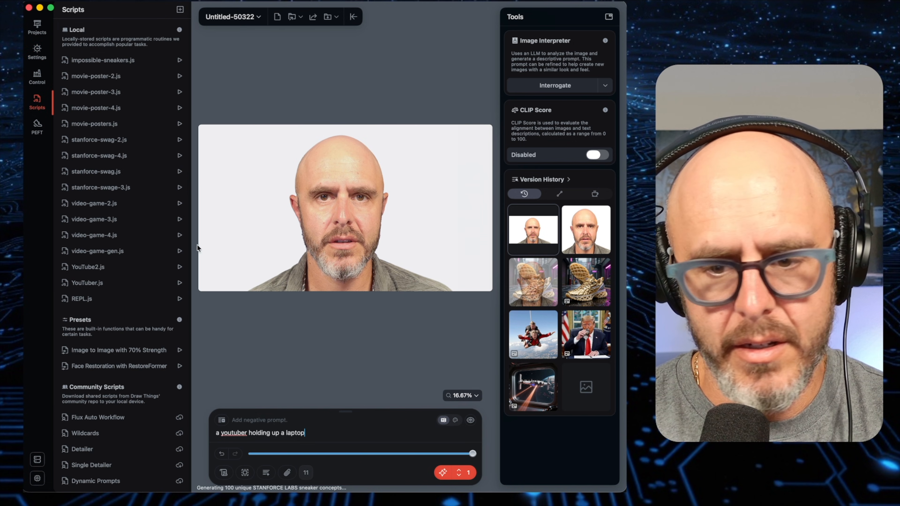
click(39, 78)
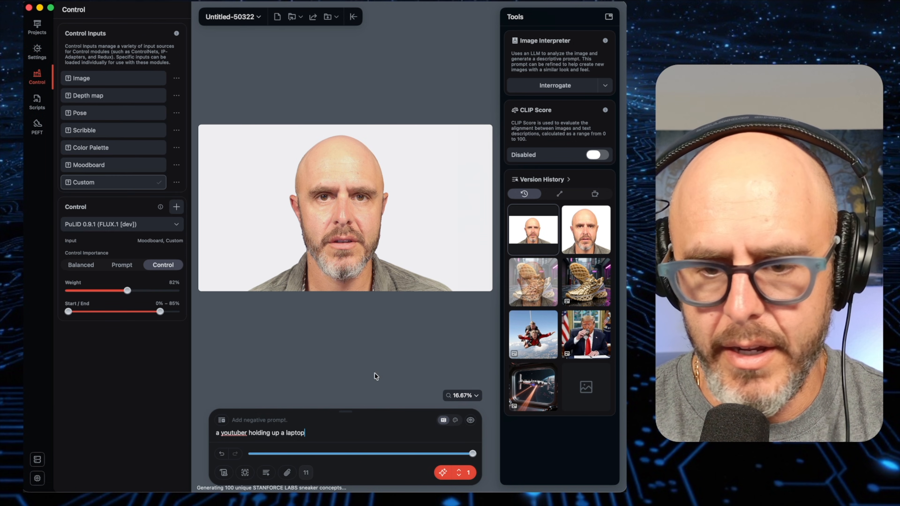
key(super+Return)
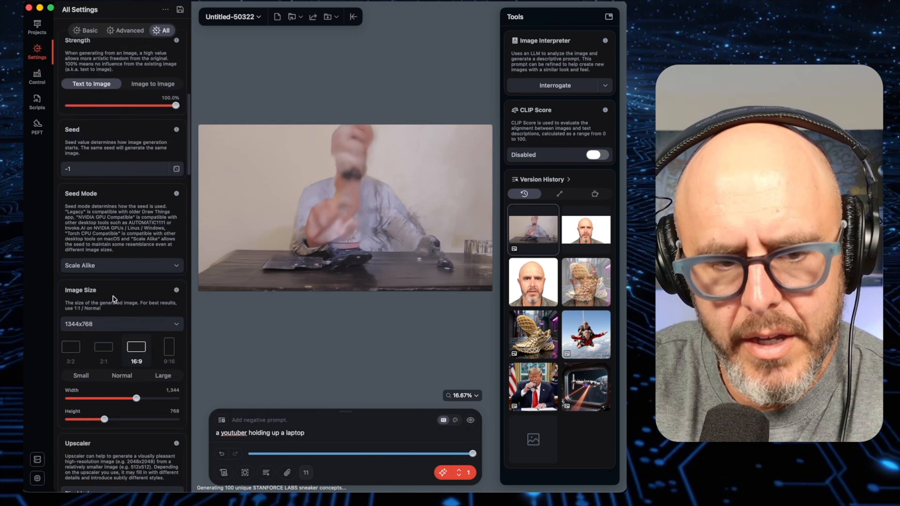
Review the generation settings, checking the model, control, strength, image size and steps.
scroll(113, 297, down, 7)
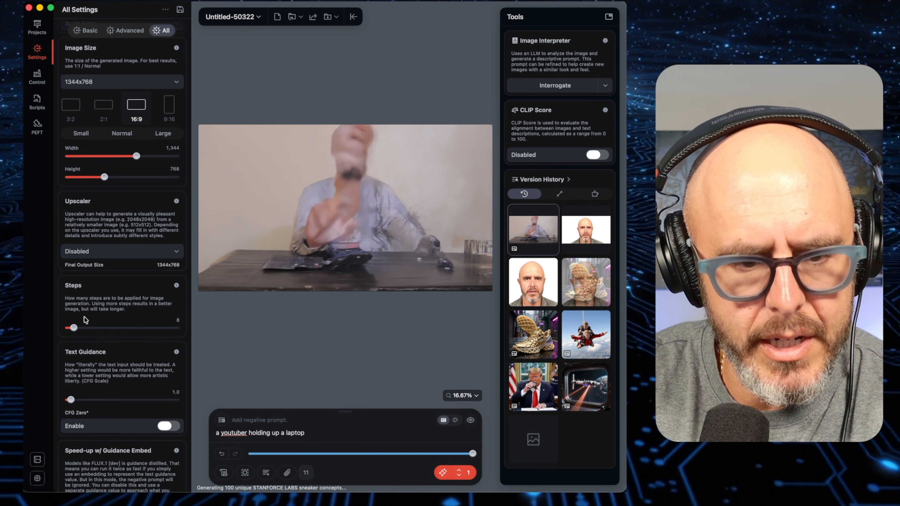
scroll(96, 282, up, 10)
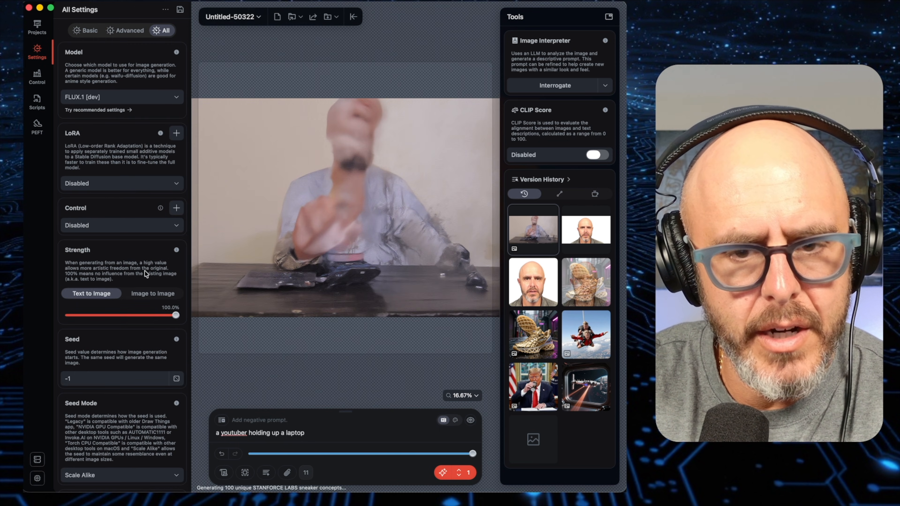
scroll(144, 271, down, 5)
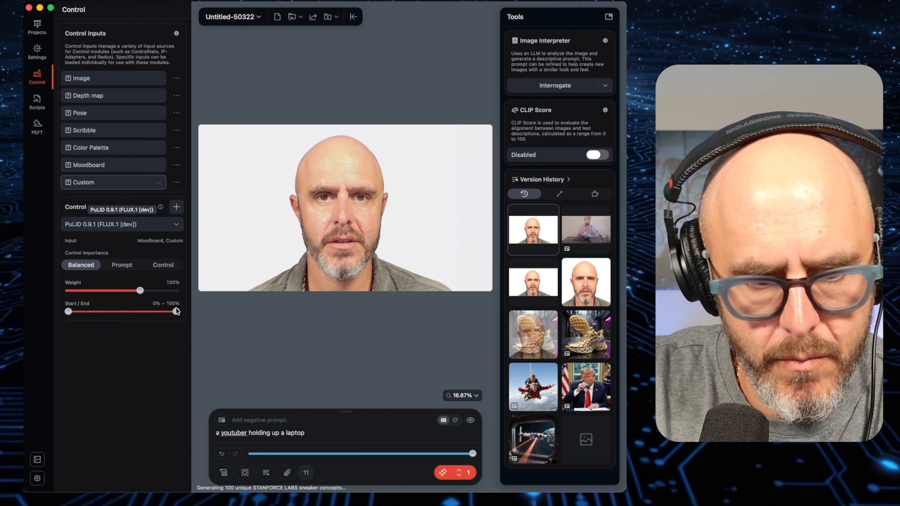
Set PuLID's control importance to Control, its weight to 85% and its range to 0%–88%, and check the control in the full settings.
click(161, 266)
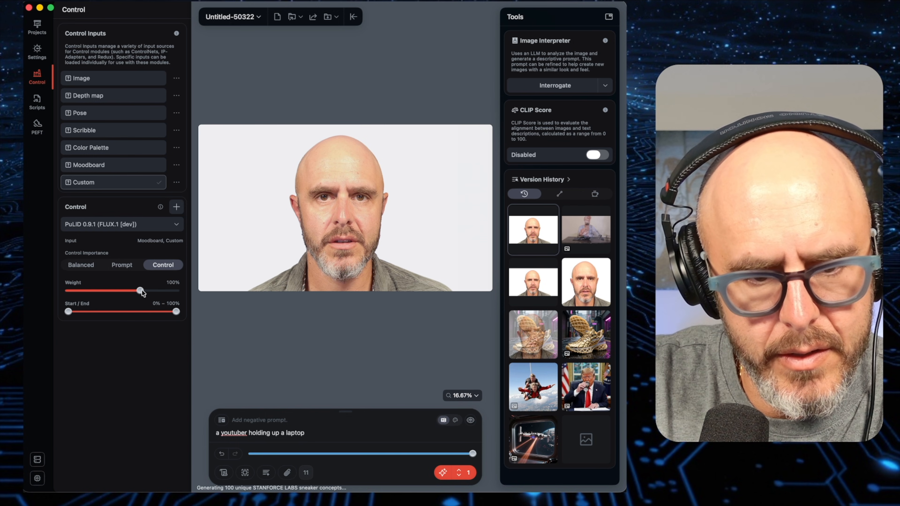
drag(140, 290, 129, 291)
drag(176, 312, 163, 312)
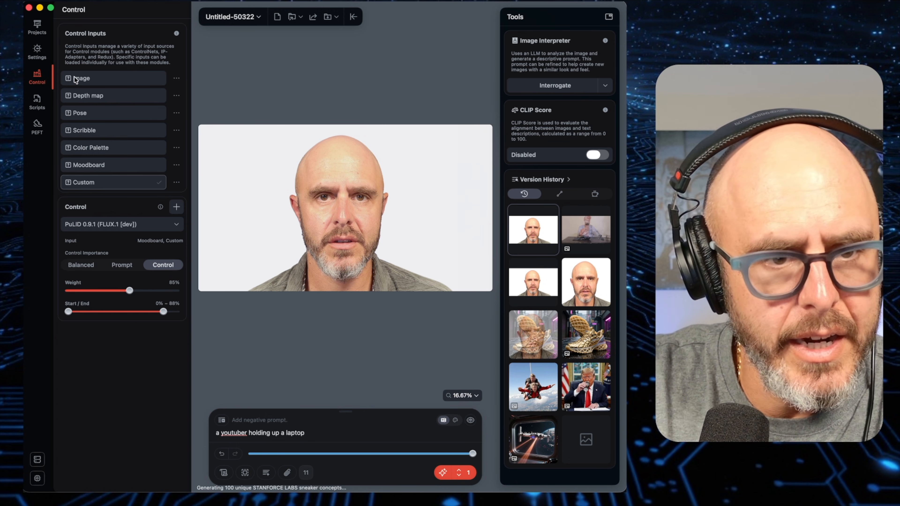
click(37, 52)
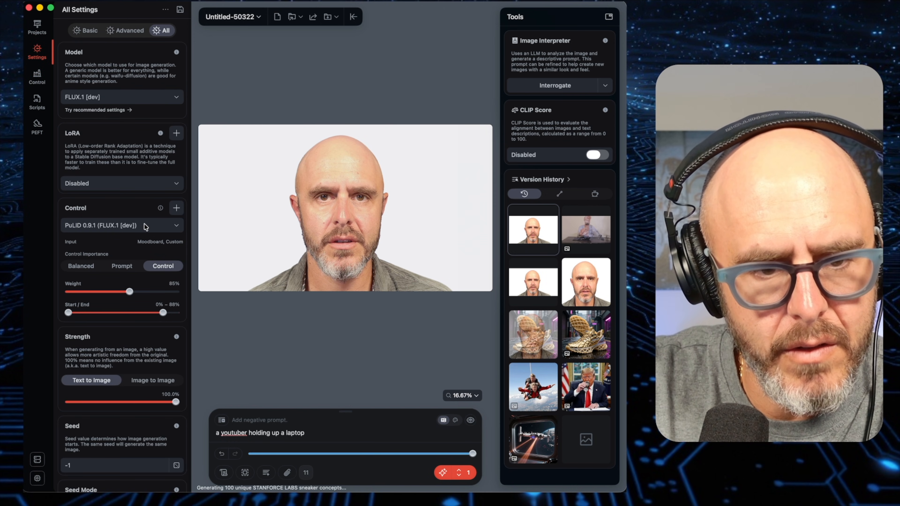
scroll(144, 226, down, 3)
scroll(145, 227, up, 3)
click(37, 76)
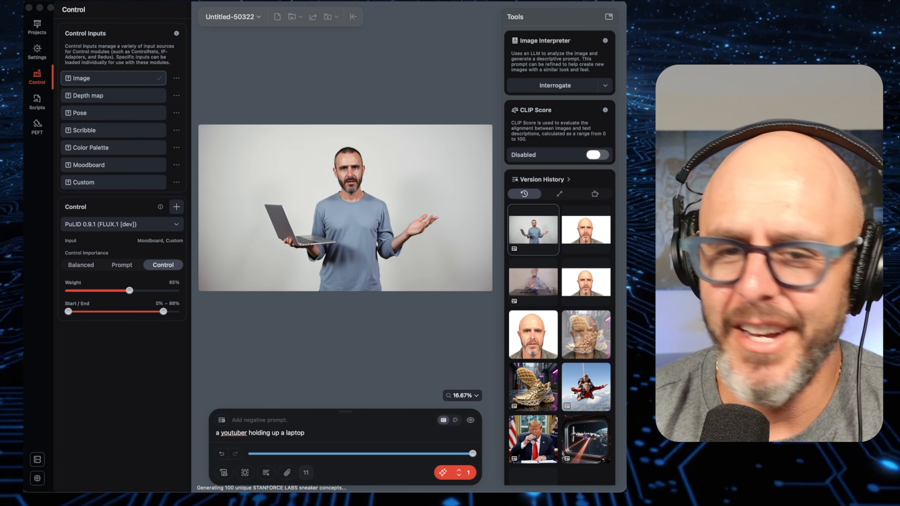
Inspect the generated man with the laptop at 100% and 50% zoom, with the face in view.
click(476, 395)
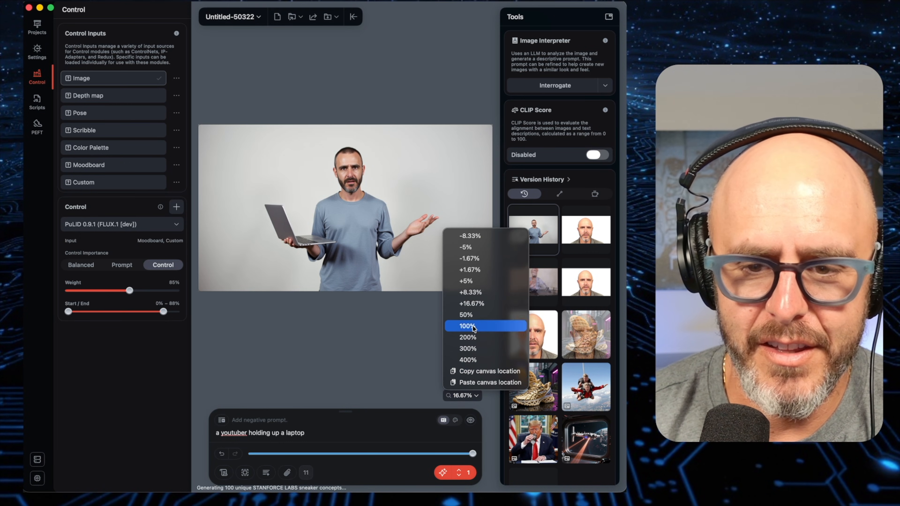
click(473, 327)
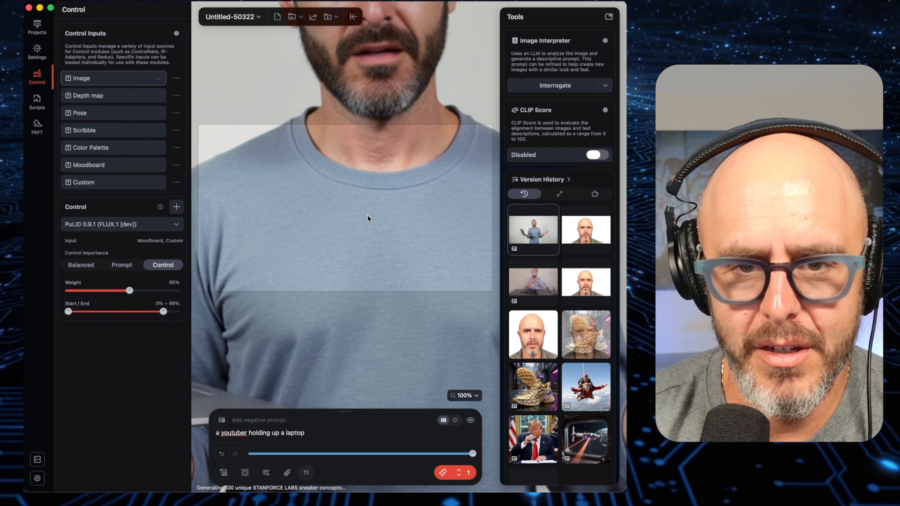
click(475, 396)
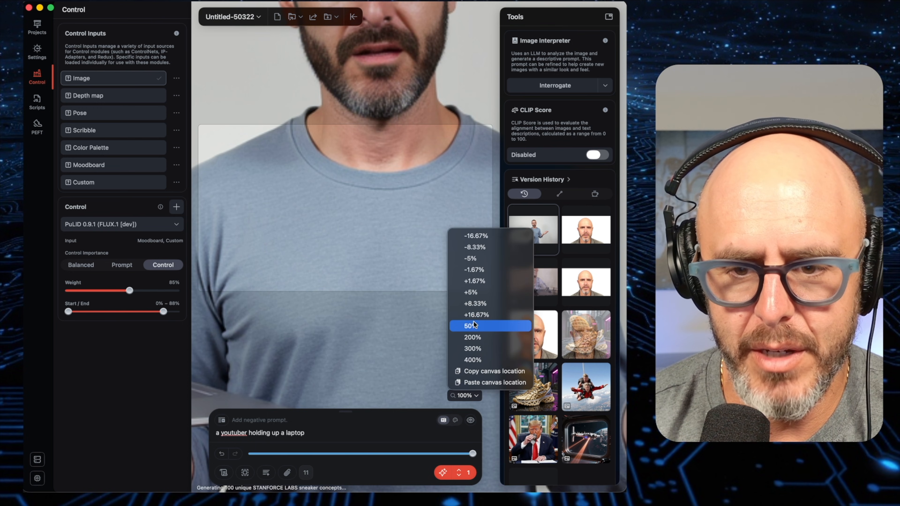
click(473, 325)
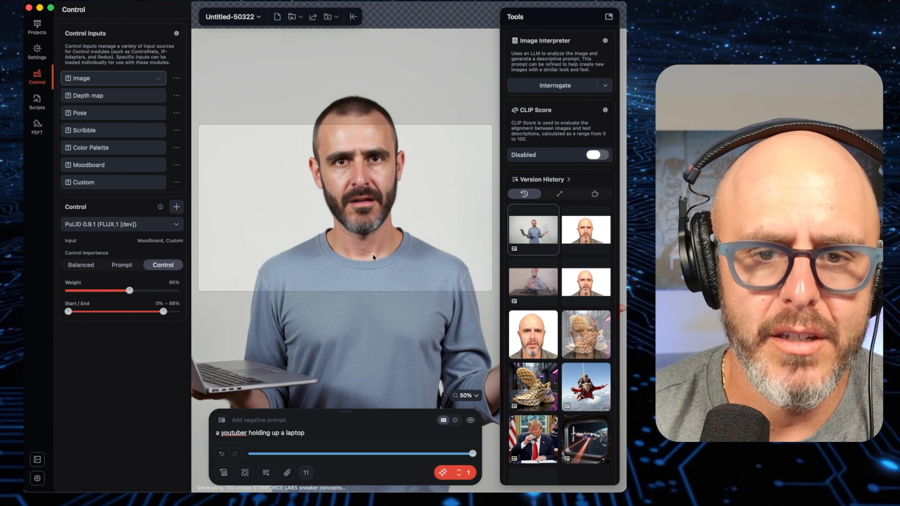
scroll(372, 262, up, 3)
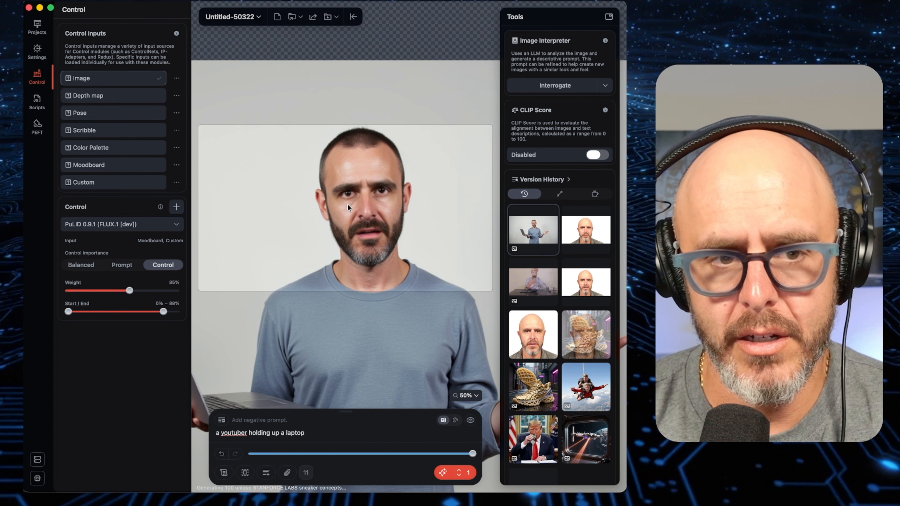
Switch to Finder and preview one of the generated YouTube thumbnail images.
click(39, 29)
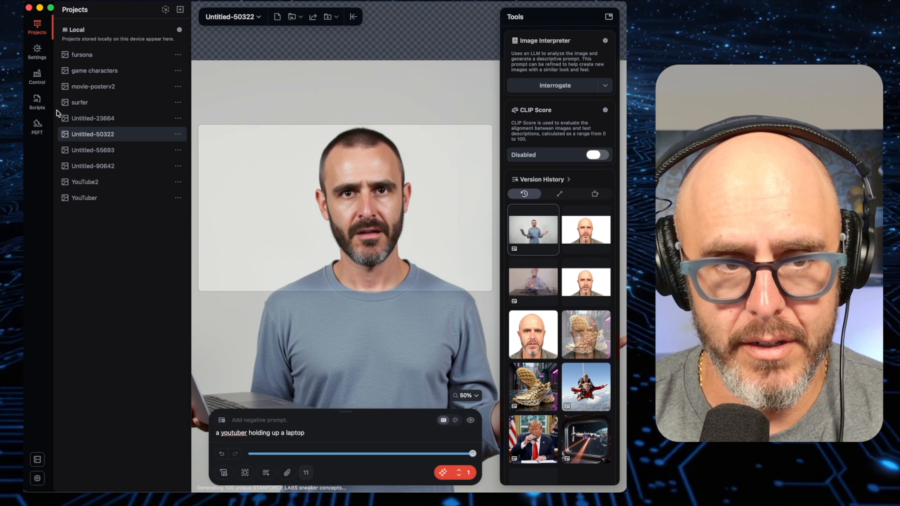
click(39, 53)
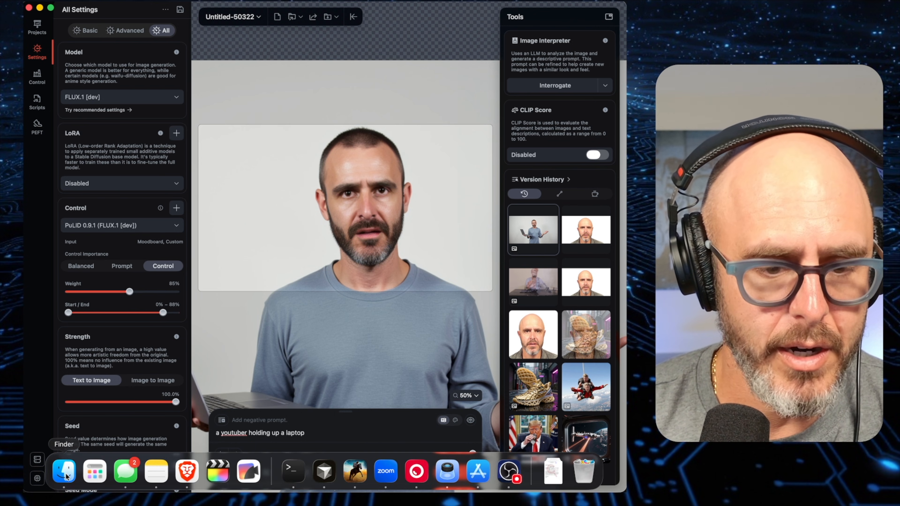
click(64, 471)
click(325, 348)
key(space)
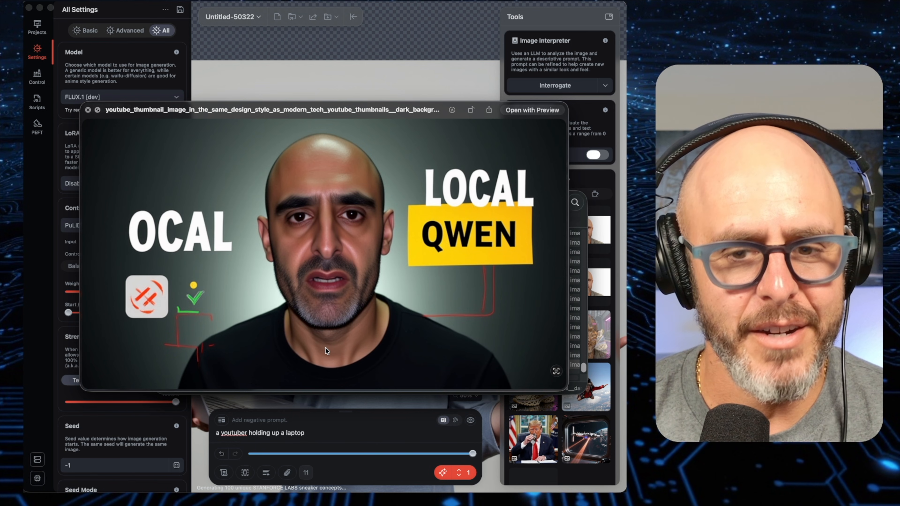
Browse through the generated YouTube thumbnail images in the preview, comparing their faces, backgrounds and title text.
key(Up)
key(Up)
key(Up)
key(Up)
key(Up)
key(Up)
key(Up)
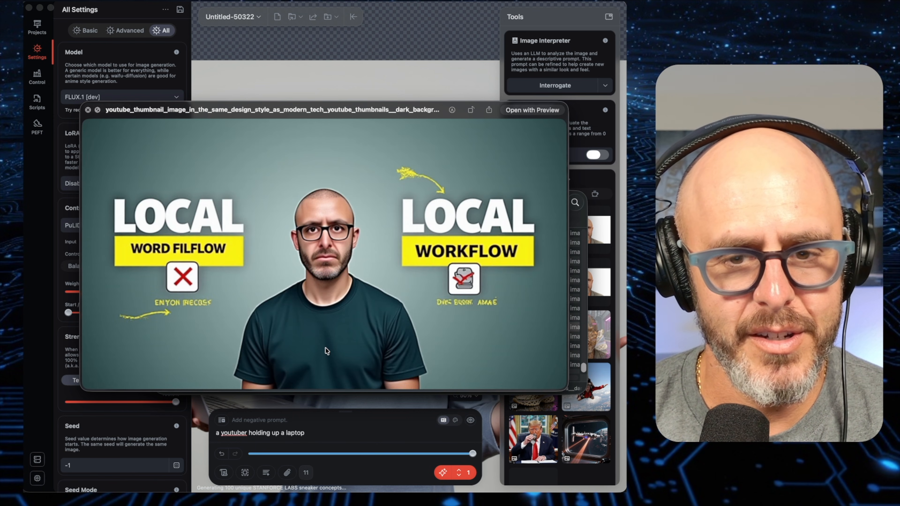
key(Up)
key(Up)
key(Up)
key(Up)
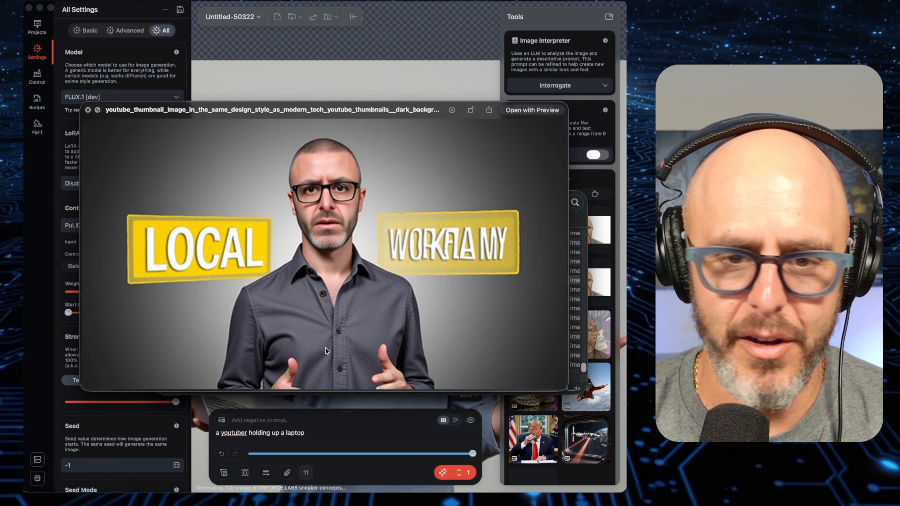
key(Up)
key(Up)
key(Up)
key(Up)
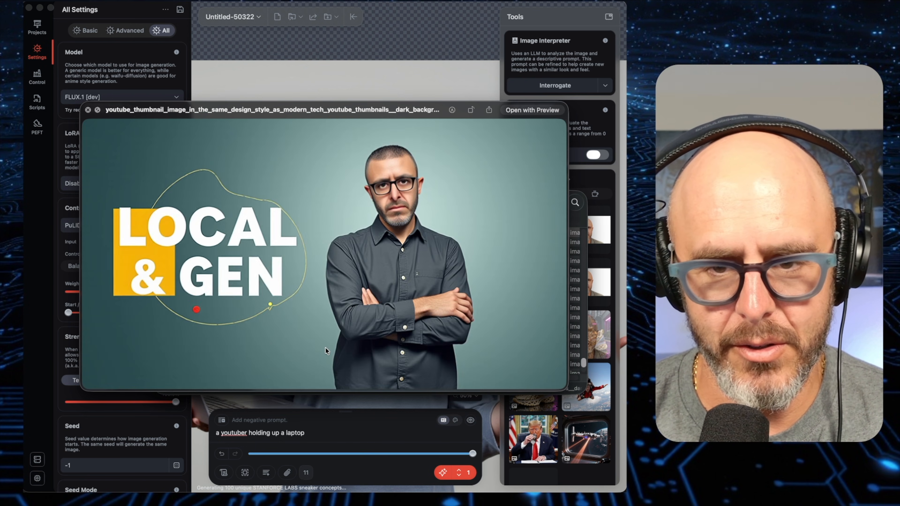
key(Up)
key(Up)
key(Up)
key(Down)
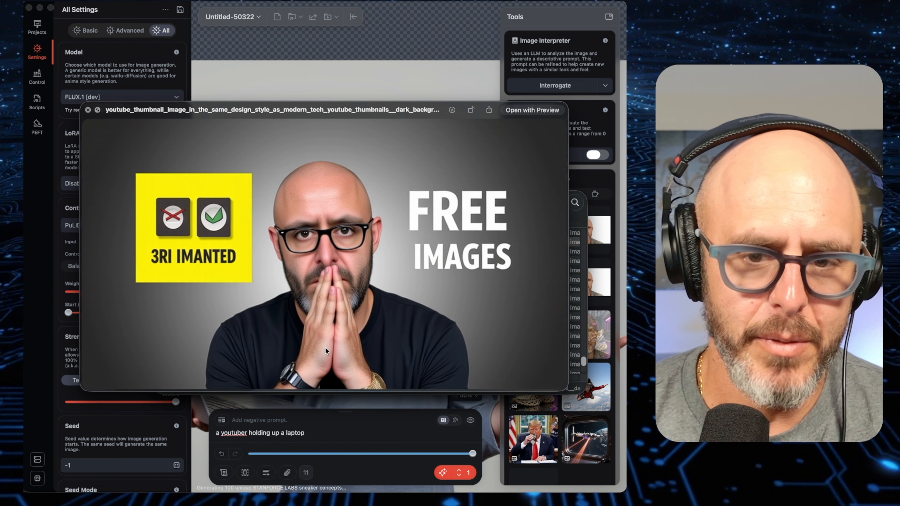
key(Up)
key(Down)
key(Up)
key(Up)
key(Up)
key(Up)
key(Up)
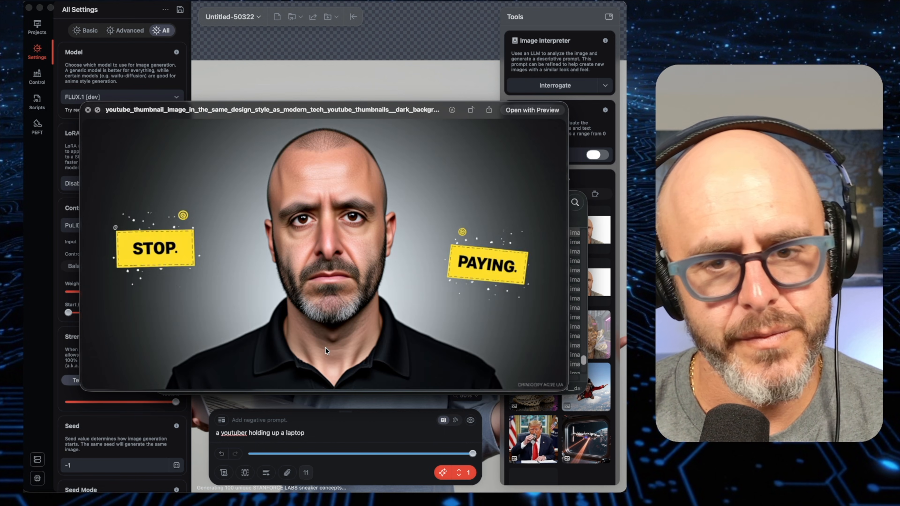
key(Up)
key(Up)
key(Up)
key(Up)
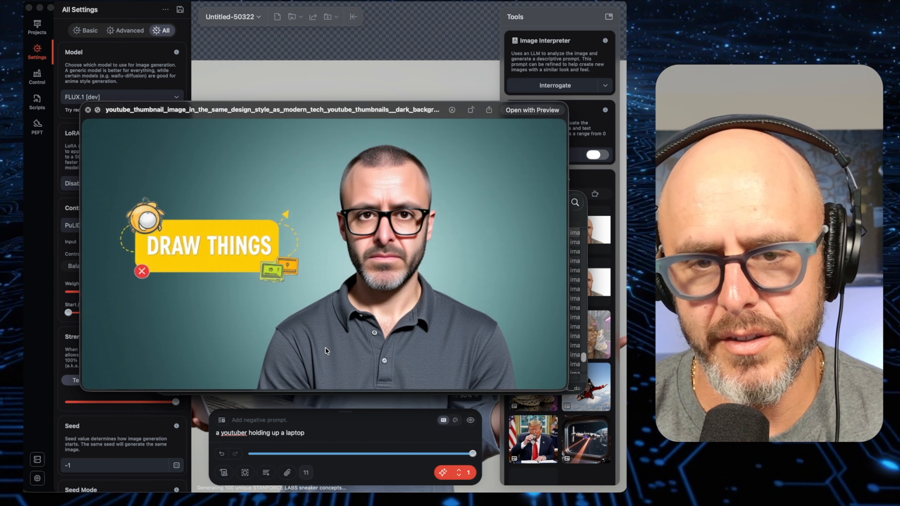
key(Up)
key(Up)
key(Up)
key(Up)
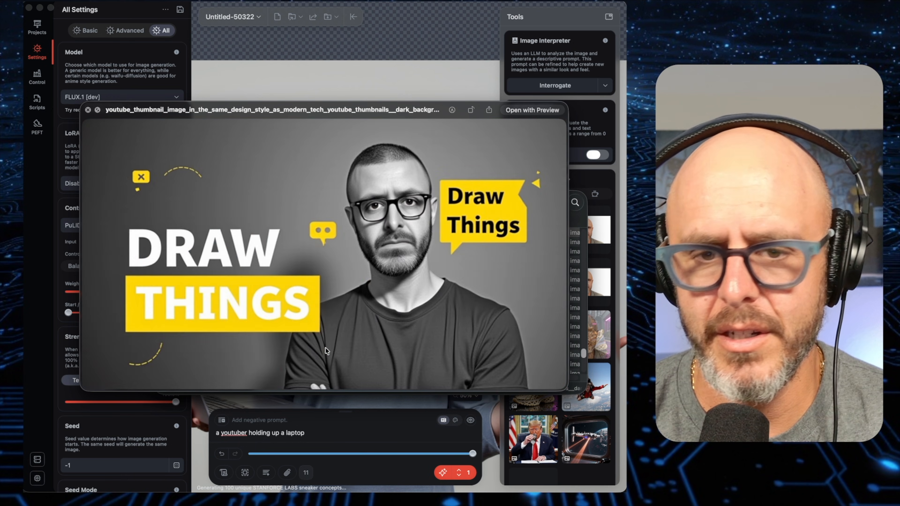
key(Up)
key(Up)
key(Up)
key(Up)
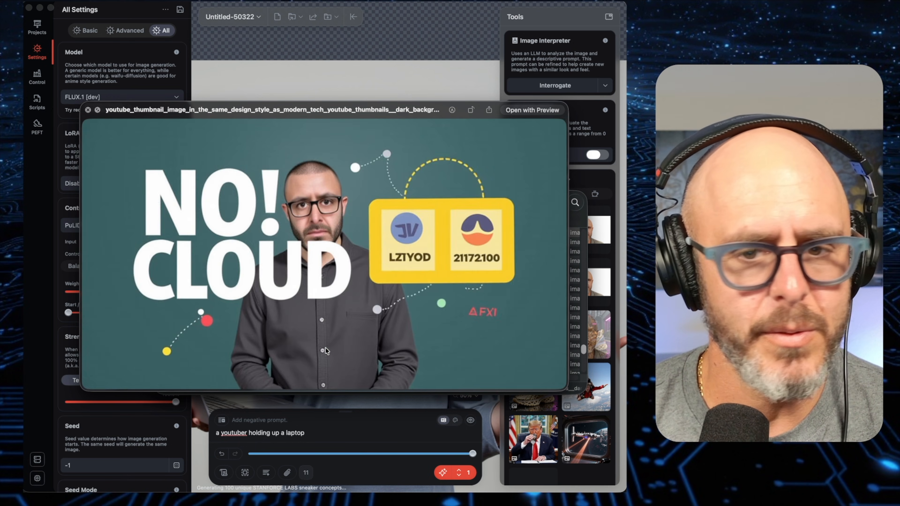
key(Up)
key(Up)
key(Up)
key(Up)
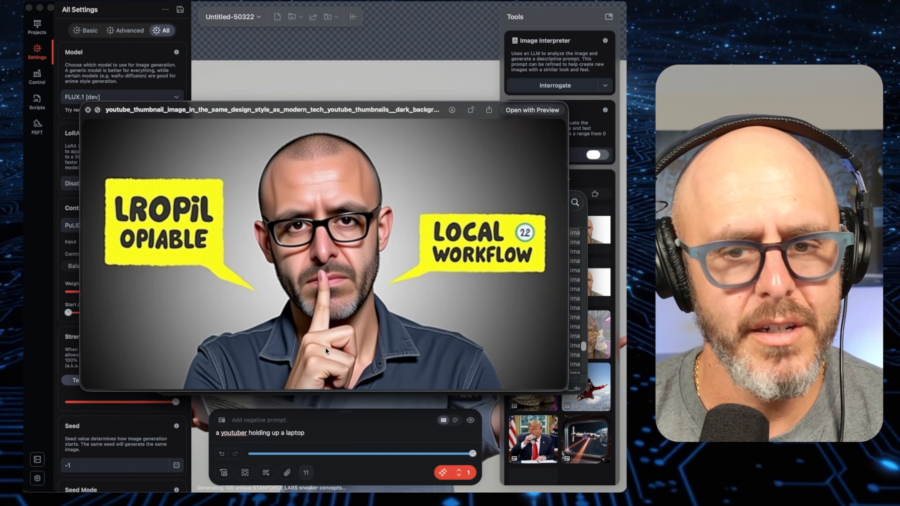
key(Up)
key(Up)
key(Up)
key(Up)
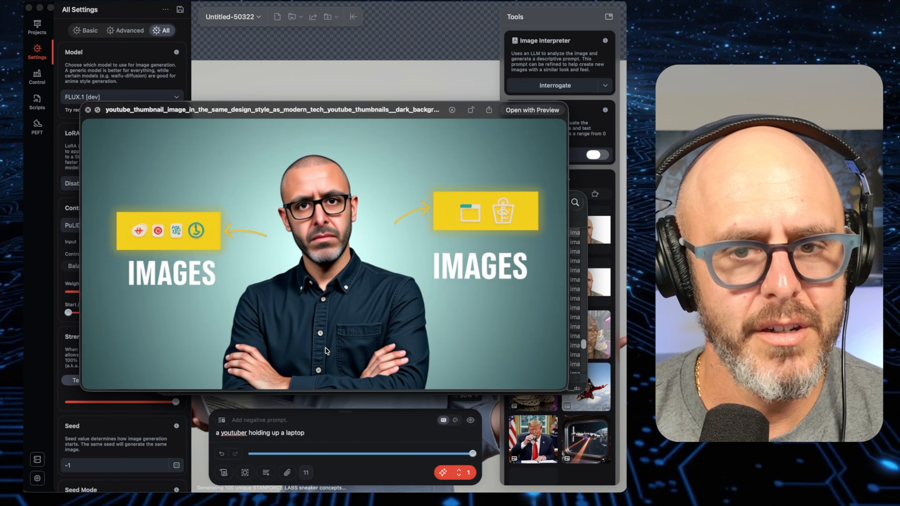
key(Up)
key(Up)
key(Up)
key(Up)
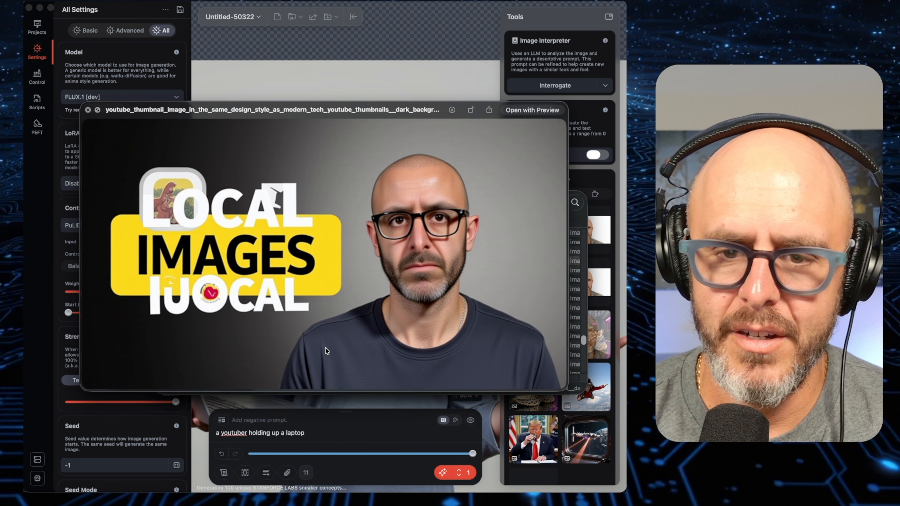
key(Up)
key(Up)
key(Up)
key(Up)
key(Up)
key(Up)
key(Up)
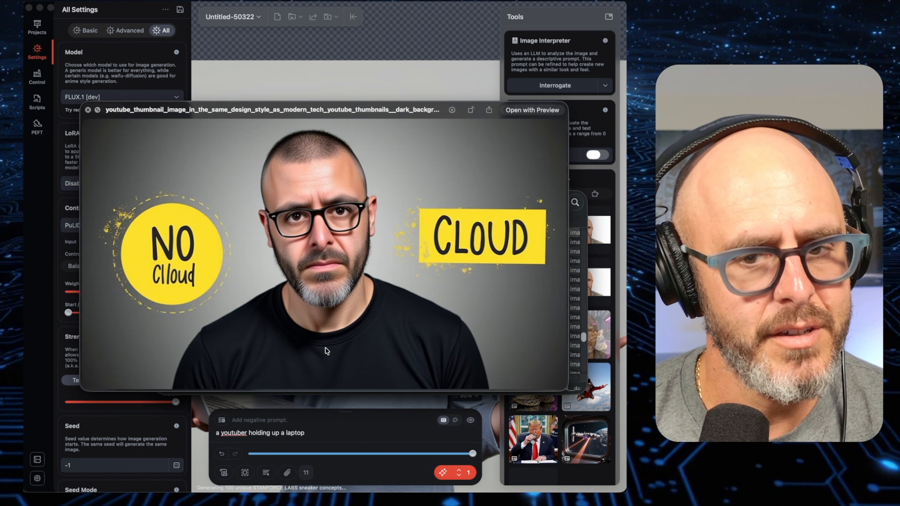
key(Up)
key(Up)
key(Up)
key(Up)
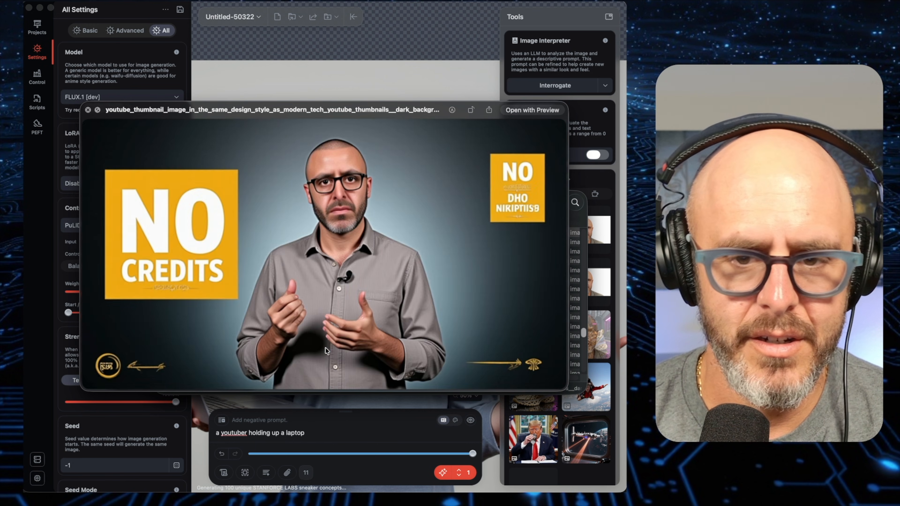
key(Up)
key(Up)
key(Up)
key(Up)
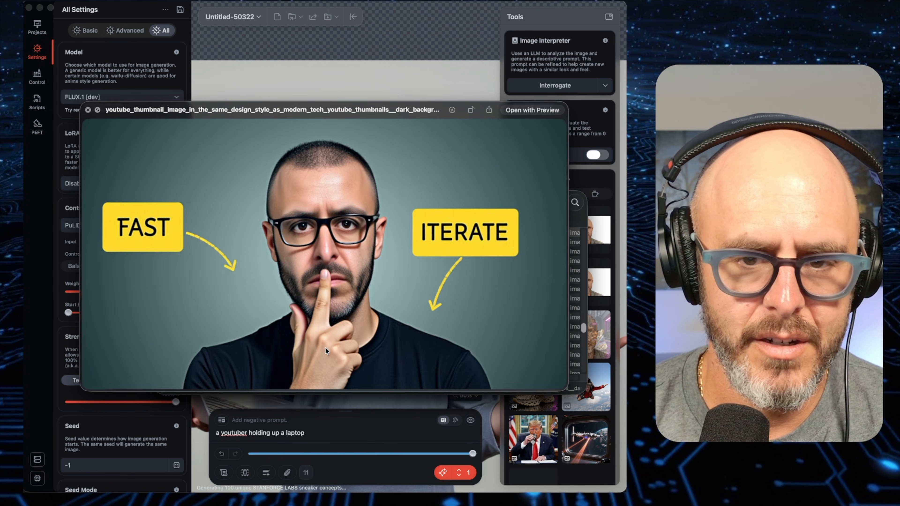
Review the space suit image and the tech vlogger studio portraits in the preview, then close it.
key(Up)
key(Up)
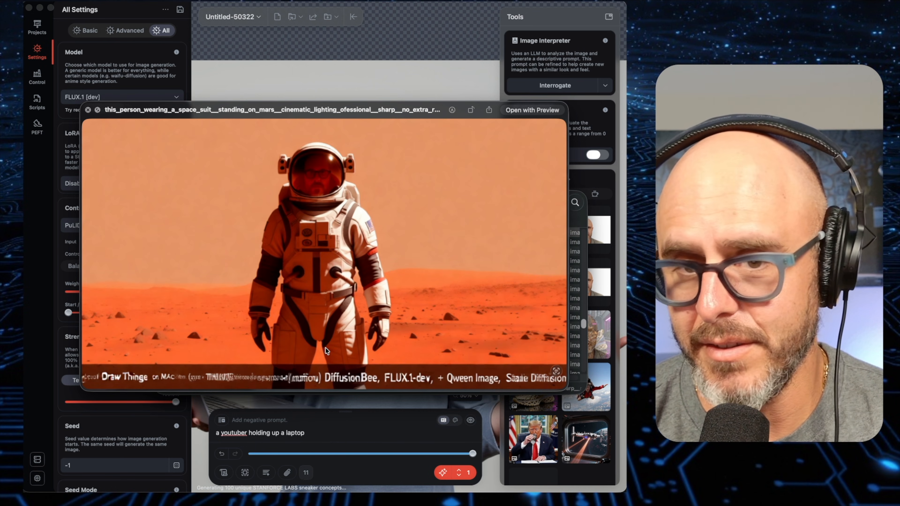
key(Up)
key(Up)
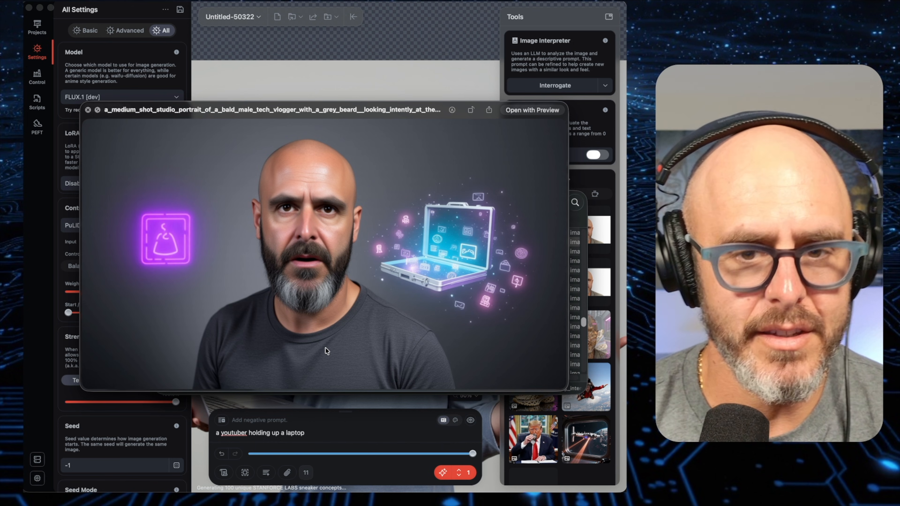
key(Up)
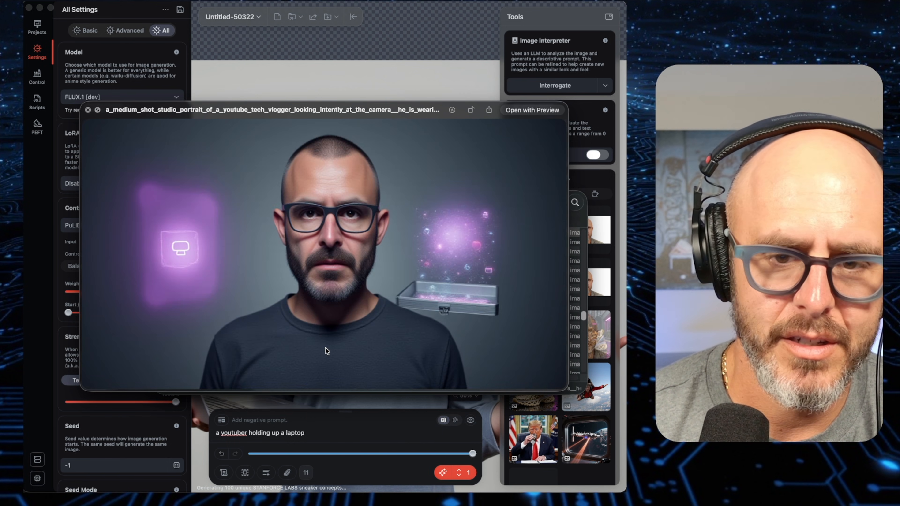
key(Down)
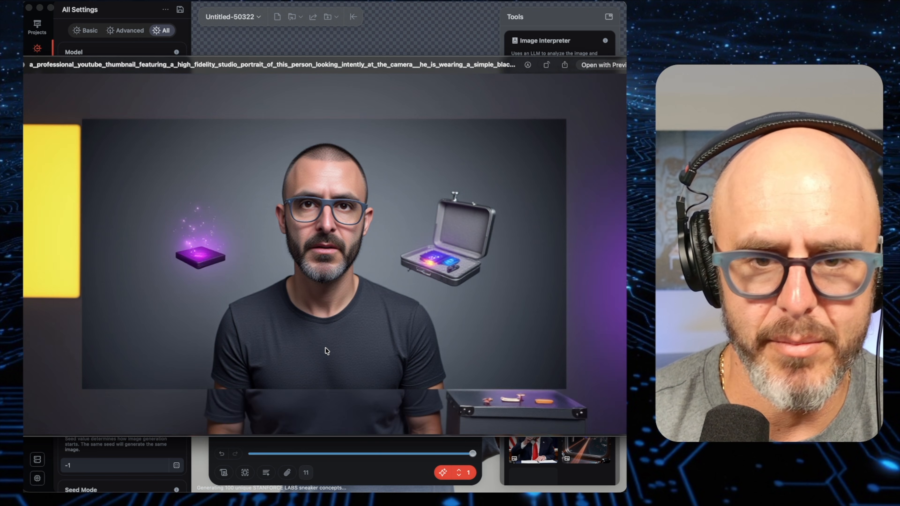
key(Down)
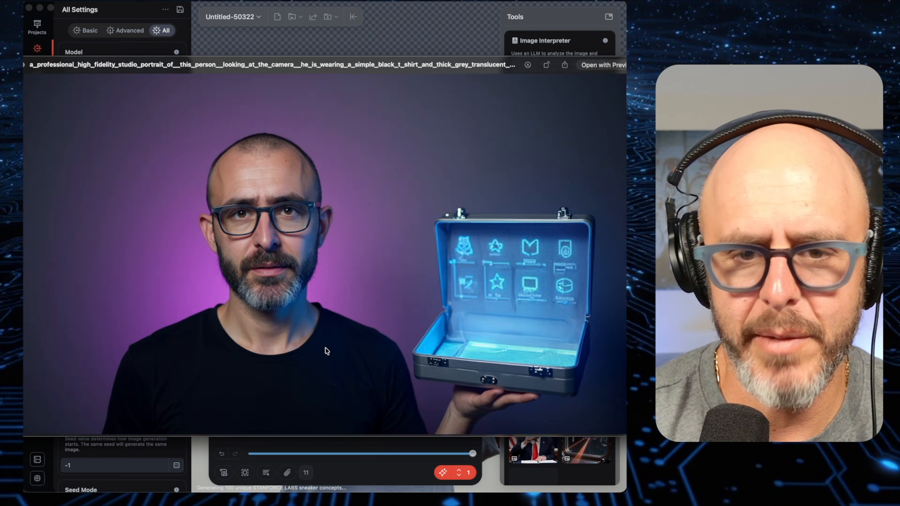
key(Down)
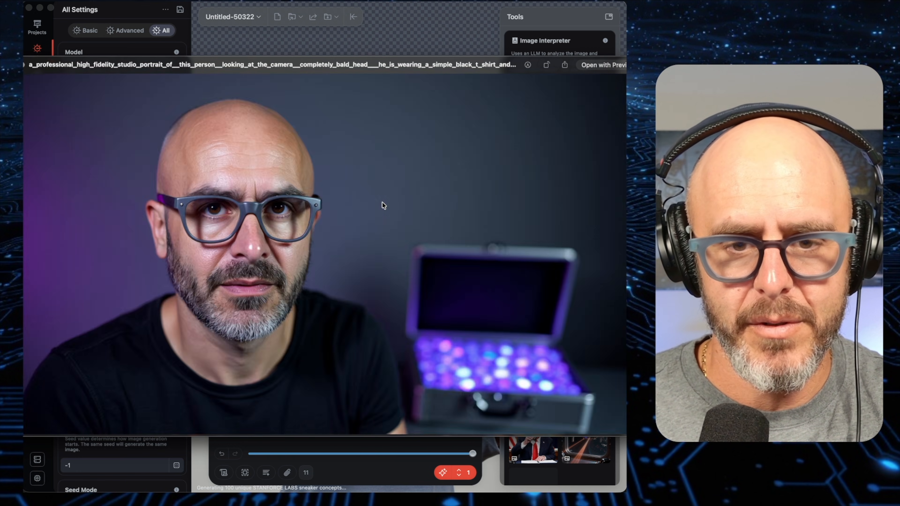
key(Down)
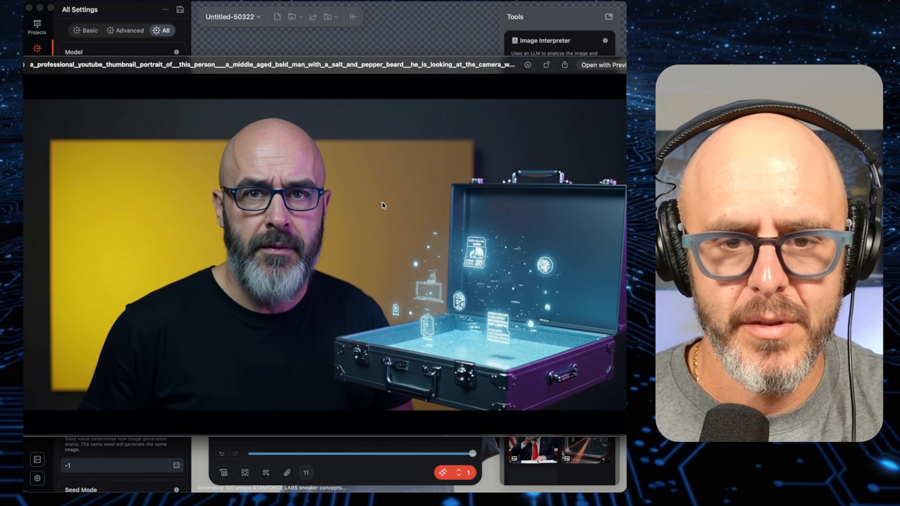
key(space)
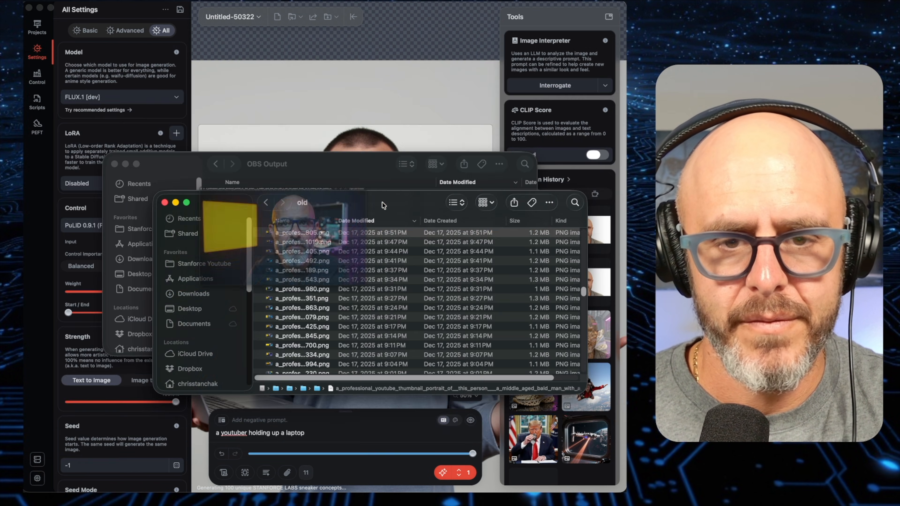
Switch to Draw Things and check the local projects and the list of available generation models.
click(58, 42)
click(37, 26)
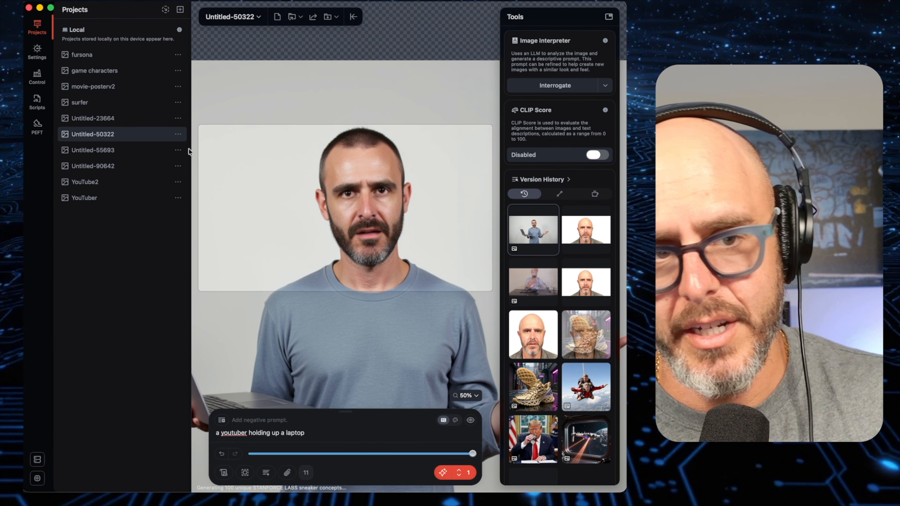
click(42, 52)
click(133, 103)
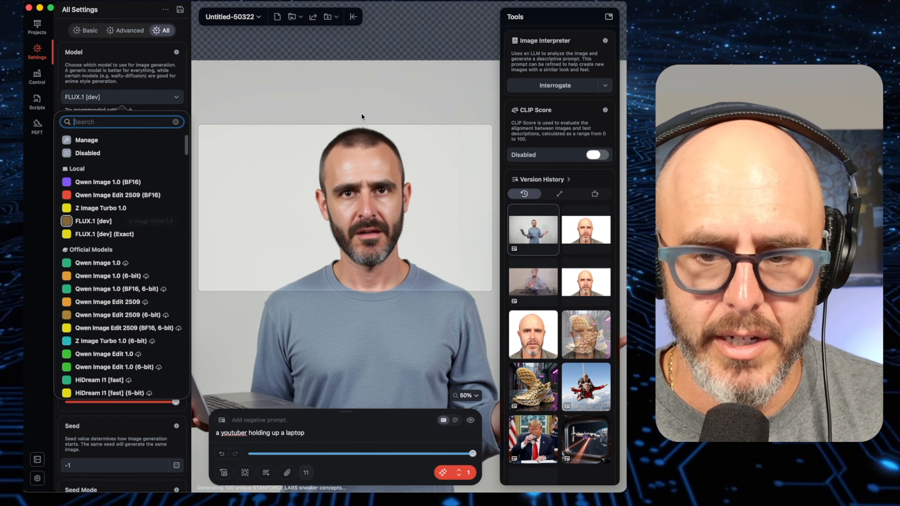
Load the gold STANFORCE LABS sneaker image with its prompt and settings from the version history.
click(520, 377)
click(535, 383)
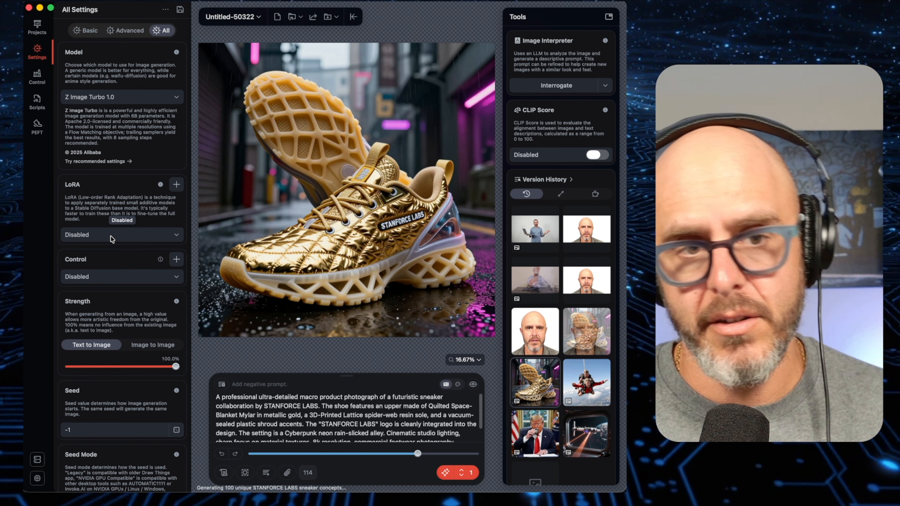
Add a new local script named asdf.
click(37, 102)
click(180, 11)
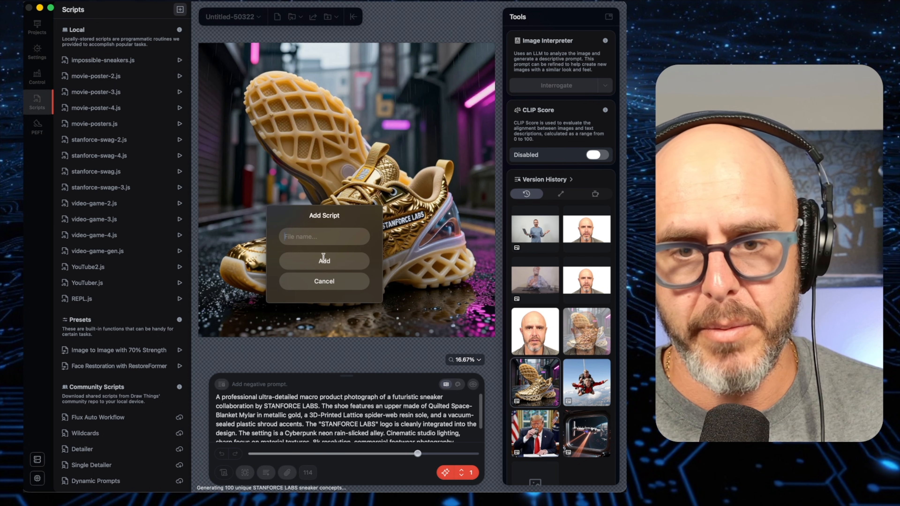
text(asdf)
click(341, 259)
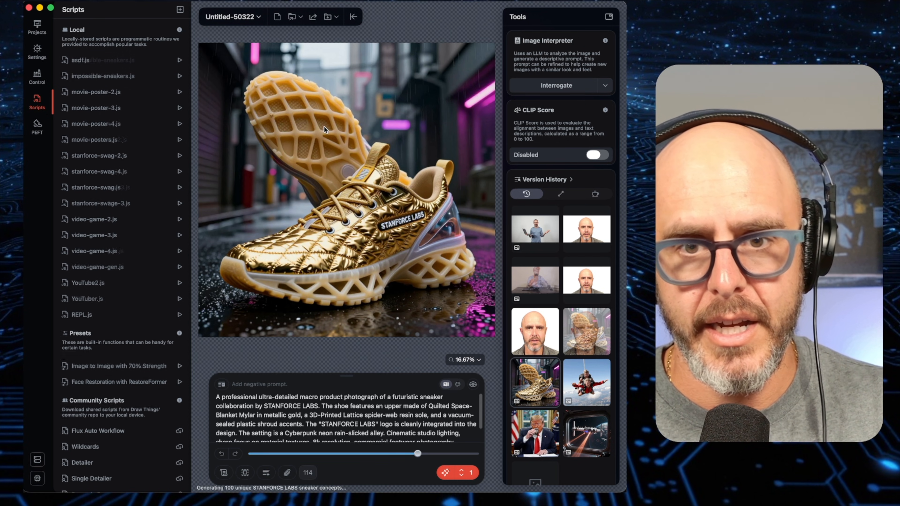
Open the asdf.js script, clear all of its template code, and close the script editor without saving.
click(104, 62)
key(super+a)
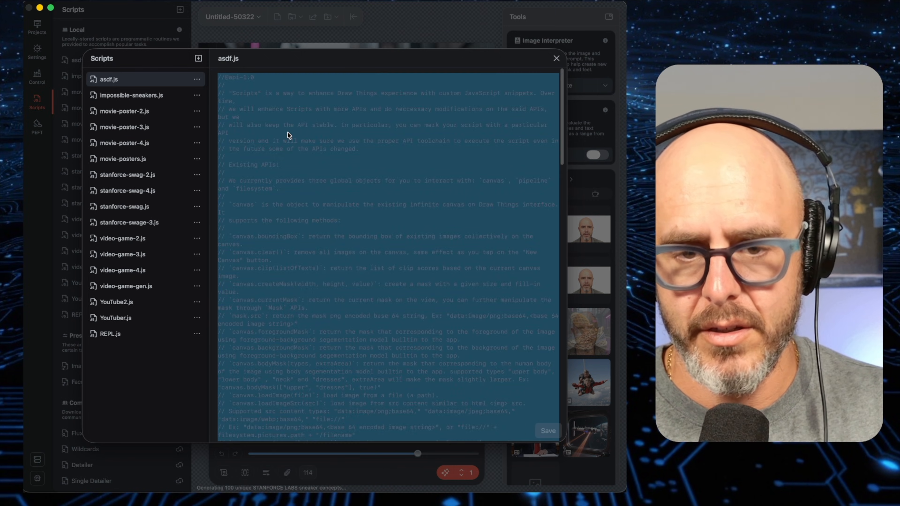
key(BackSpace)
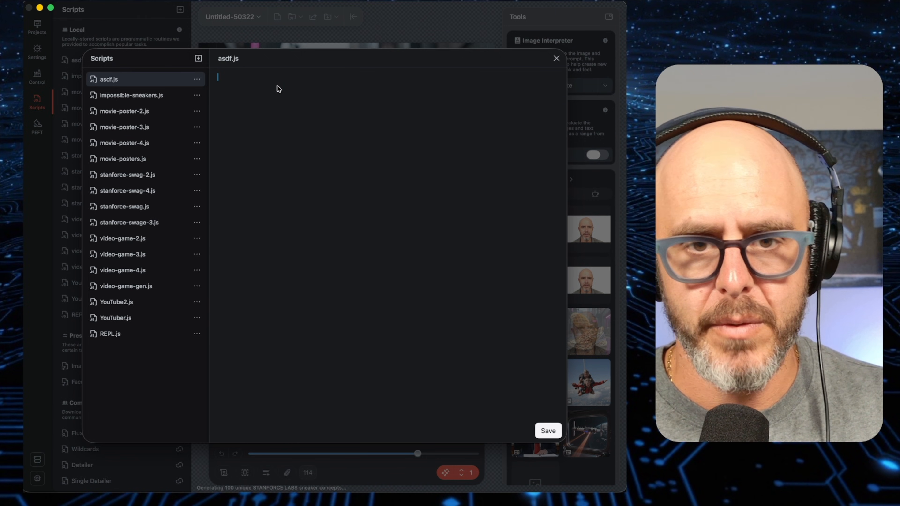
key(super+v)
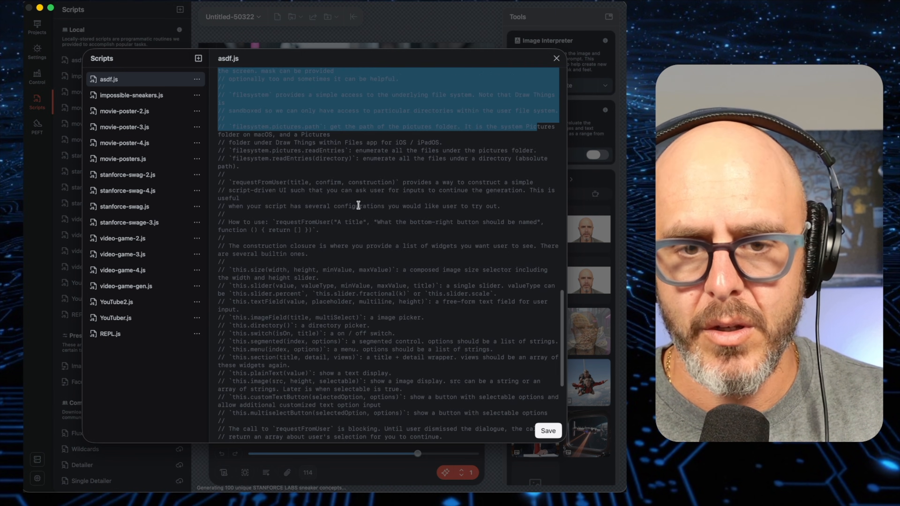
scroll(359, 204, up, 15)
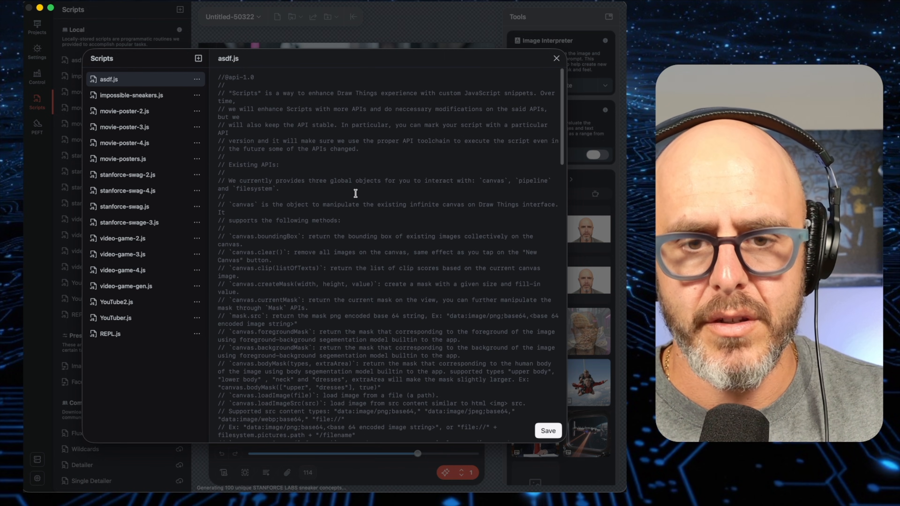
click(357, 196)
key(super+a)
key(BackSpace)
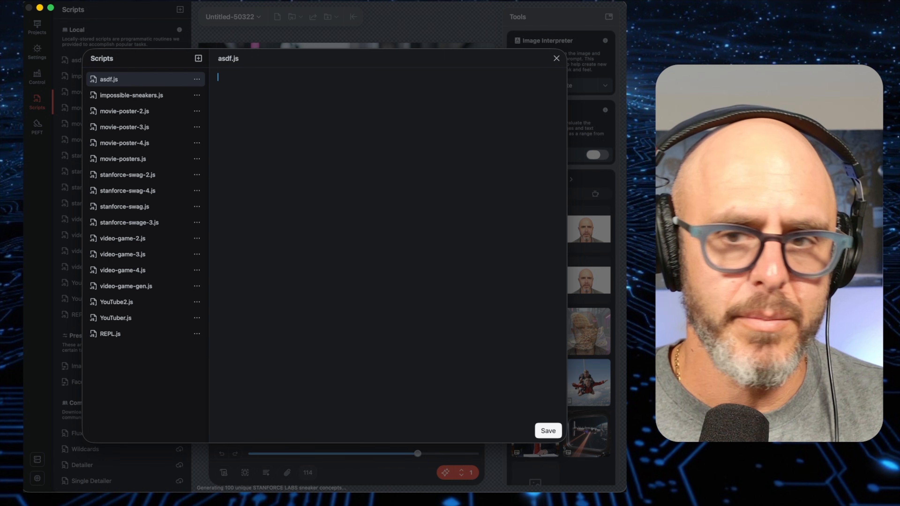
click(556, 59)
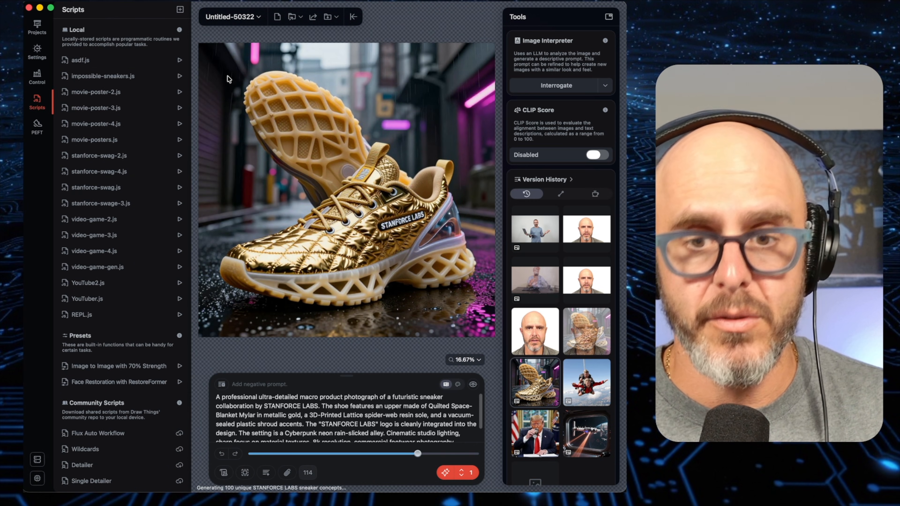